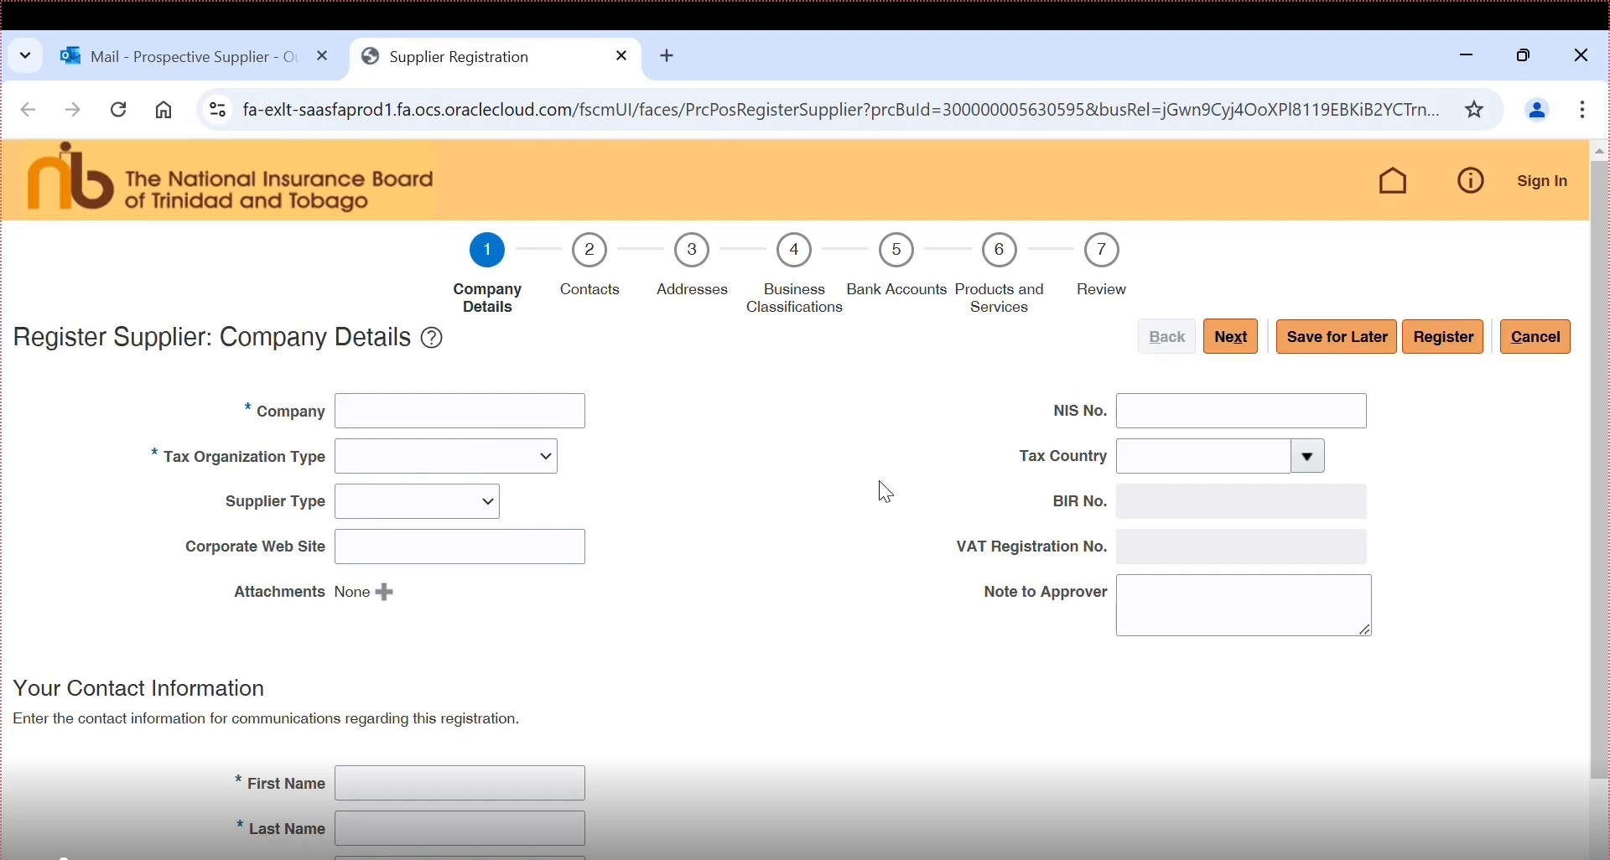
- Enter company name Prospective Supplier, tax organization type Corporation, and the corporate web site
left_click(438, 423)
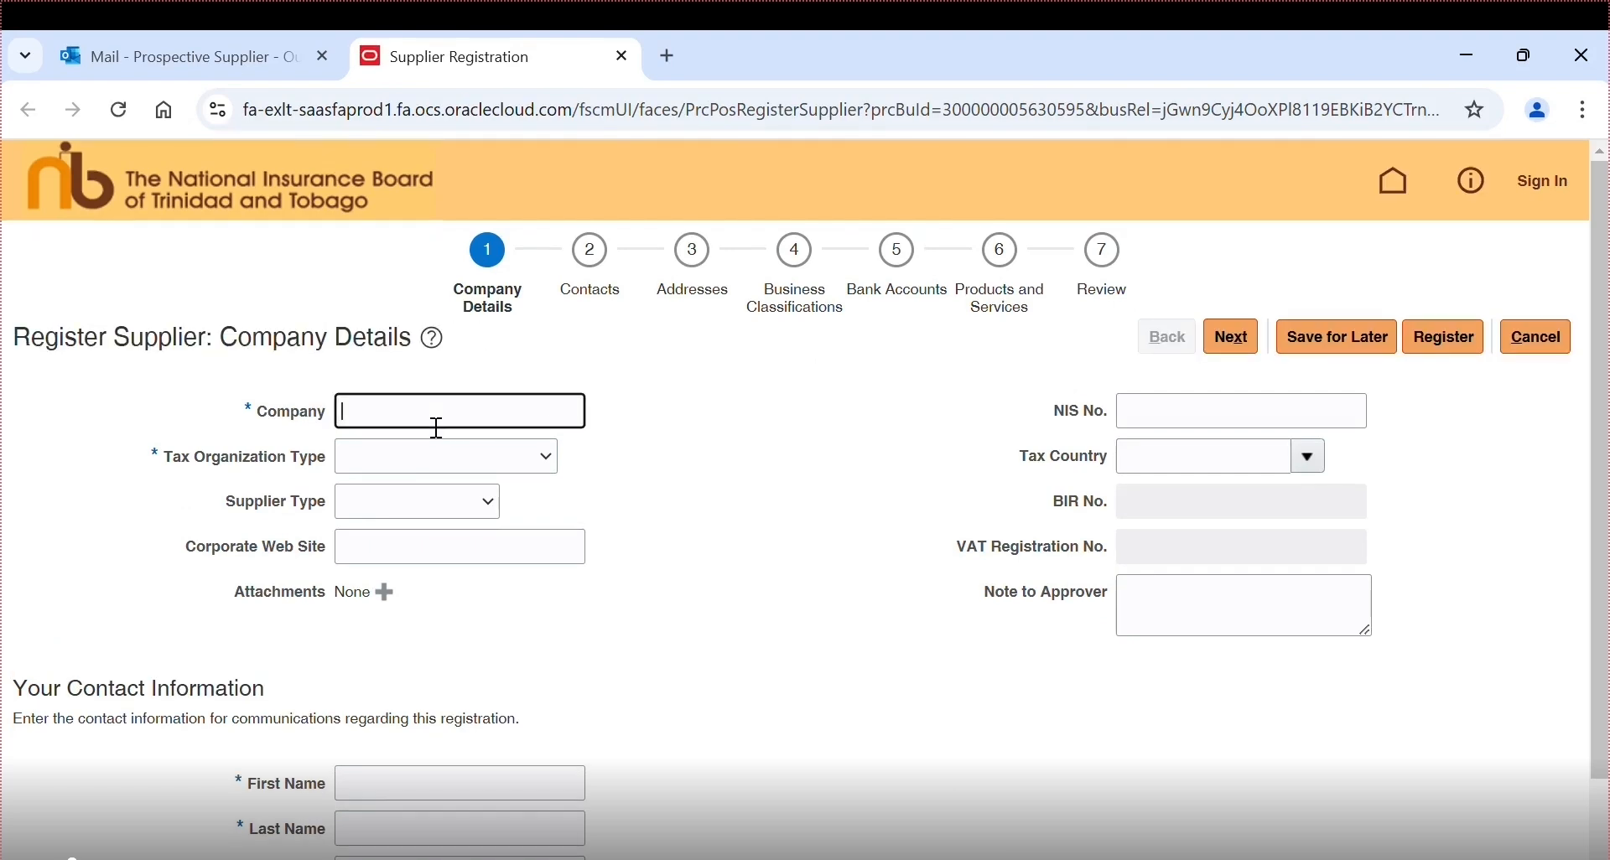
type("Prospective Supplier")
key("Tab")
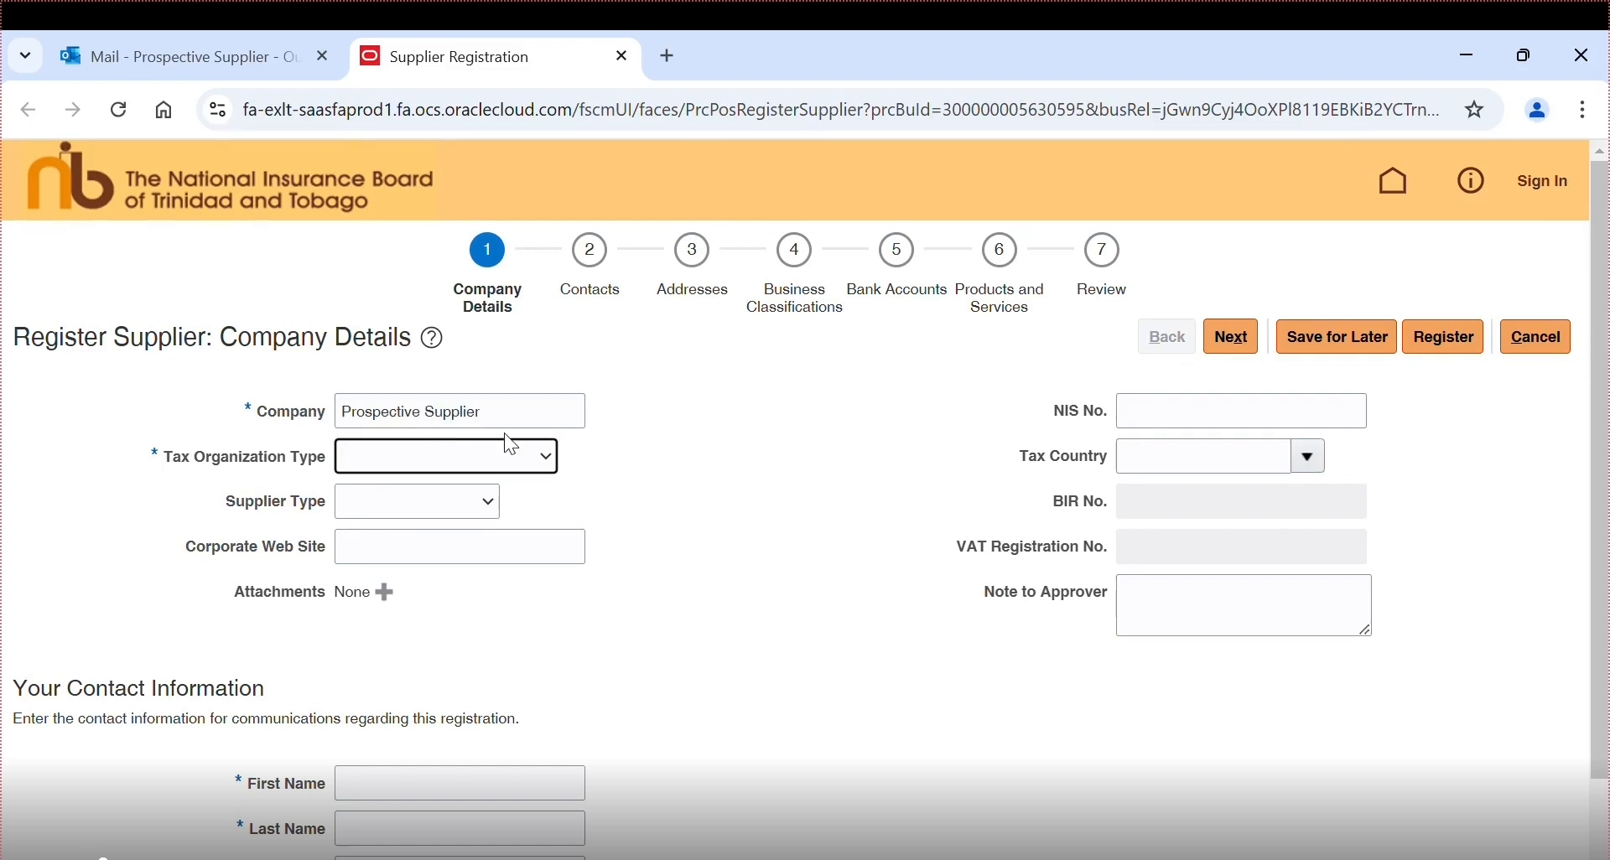
left_click(536, 457)
left_click(485, 518)
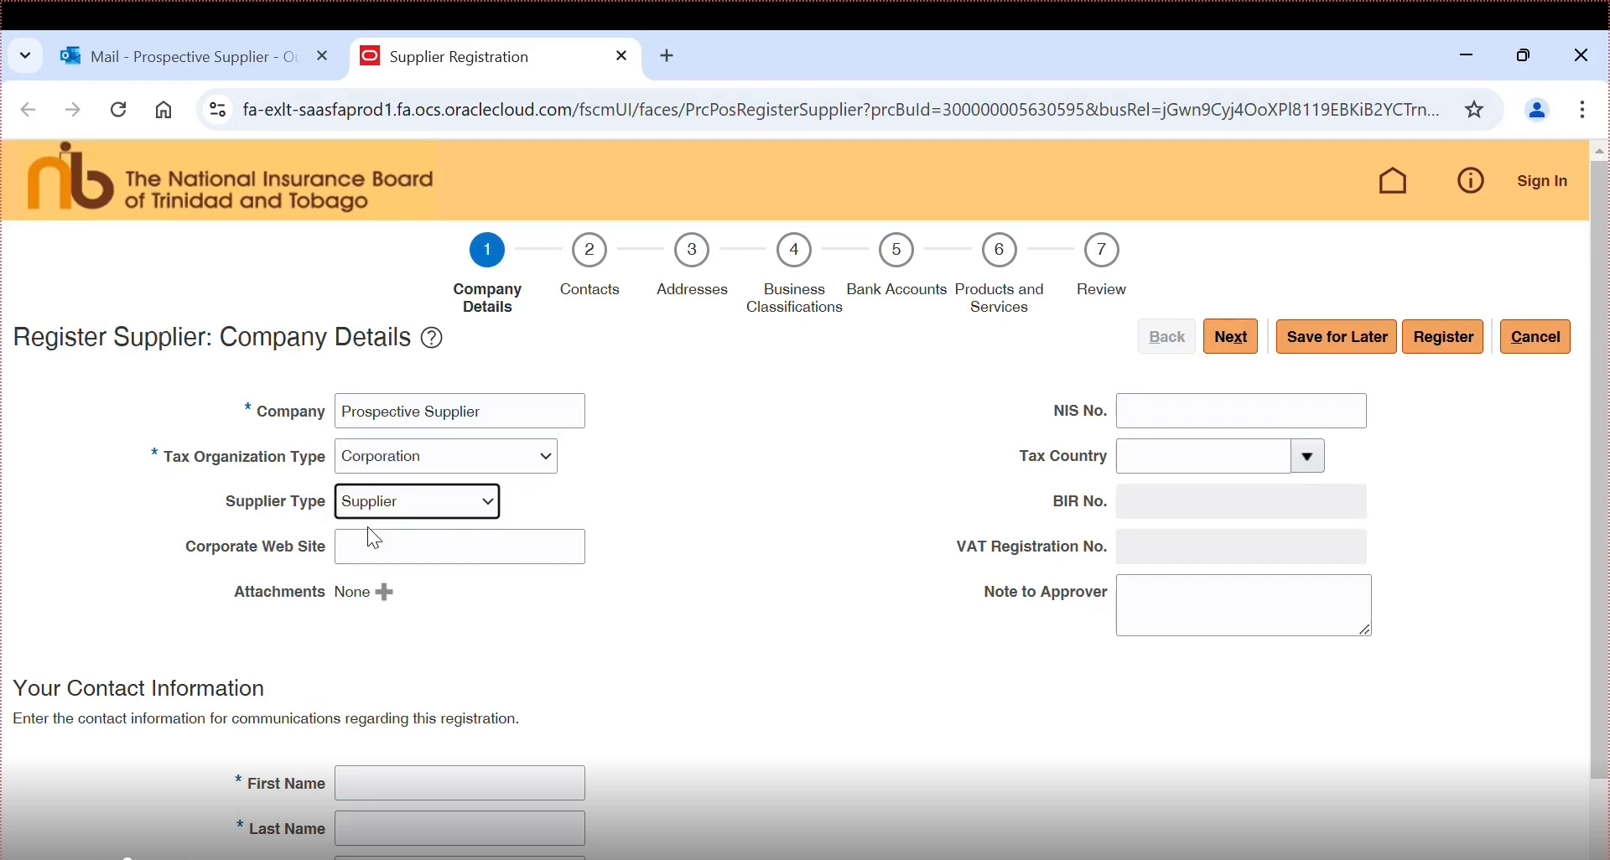
left_click(377, 555)
type("www.")
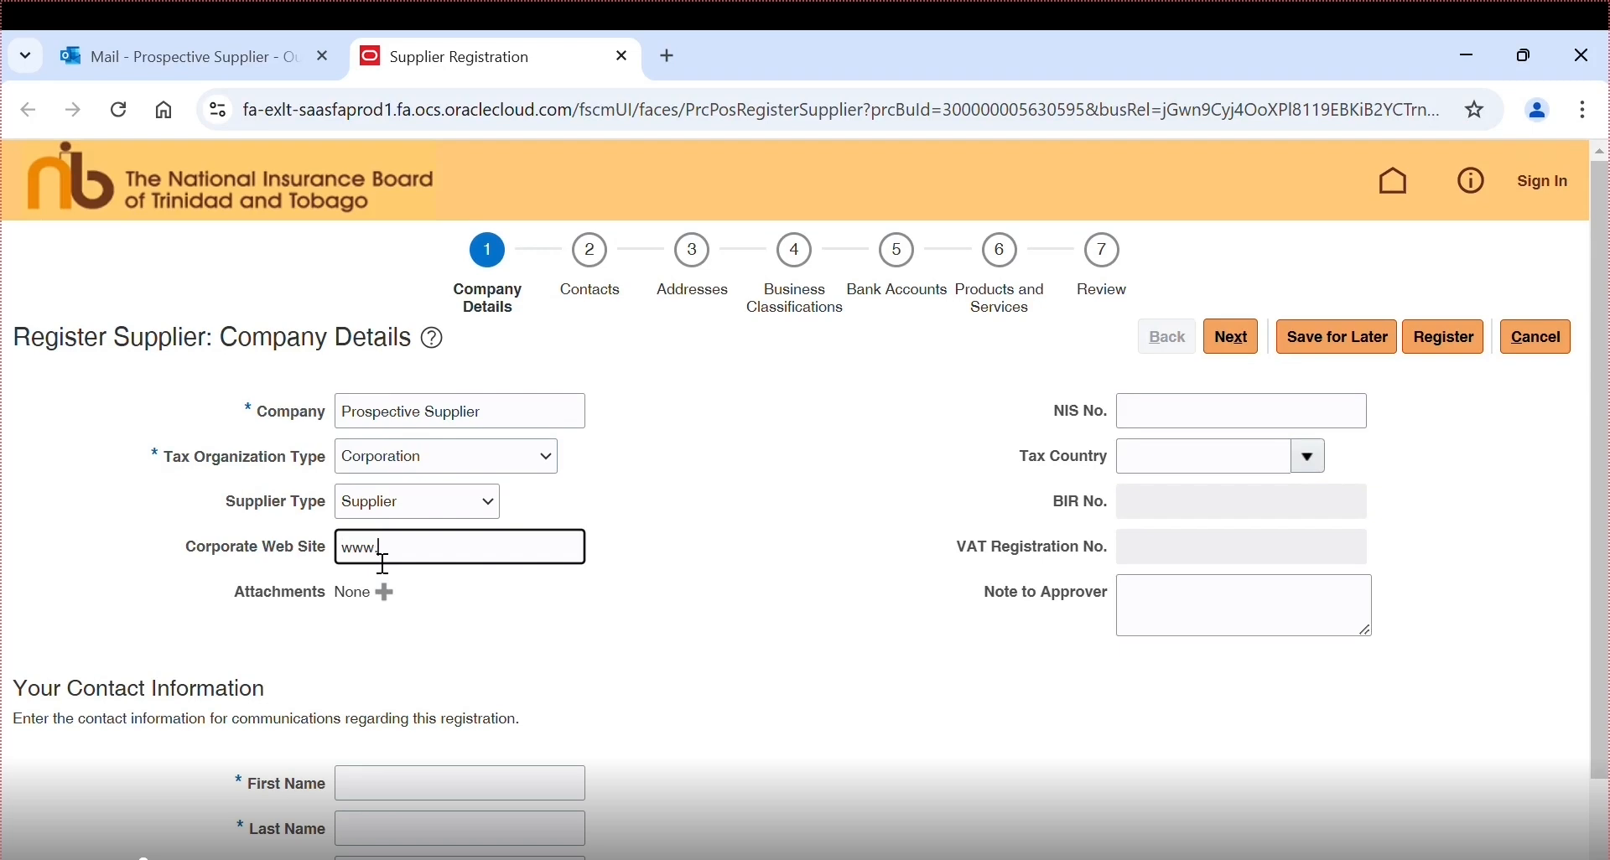
type("prospectivesupplier.com")
- Enter the NIS number, tax country Trinidad and Tobago, and the BIR and VAT registration numbers
left_click(1287, 415)
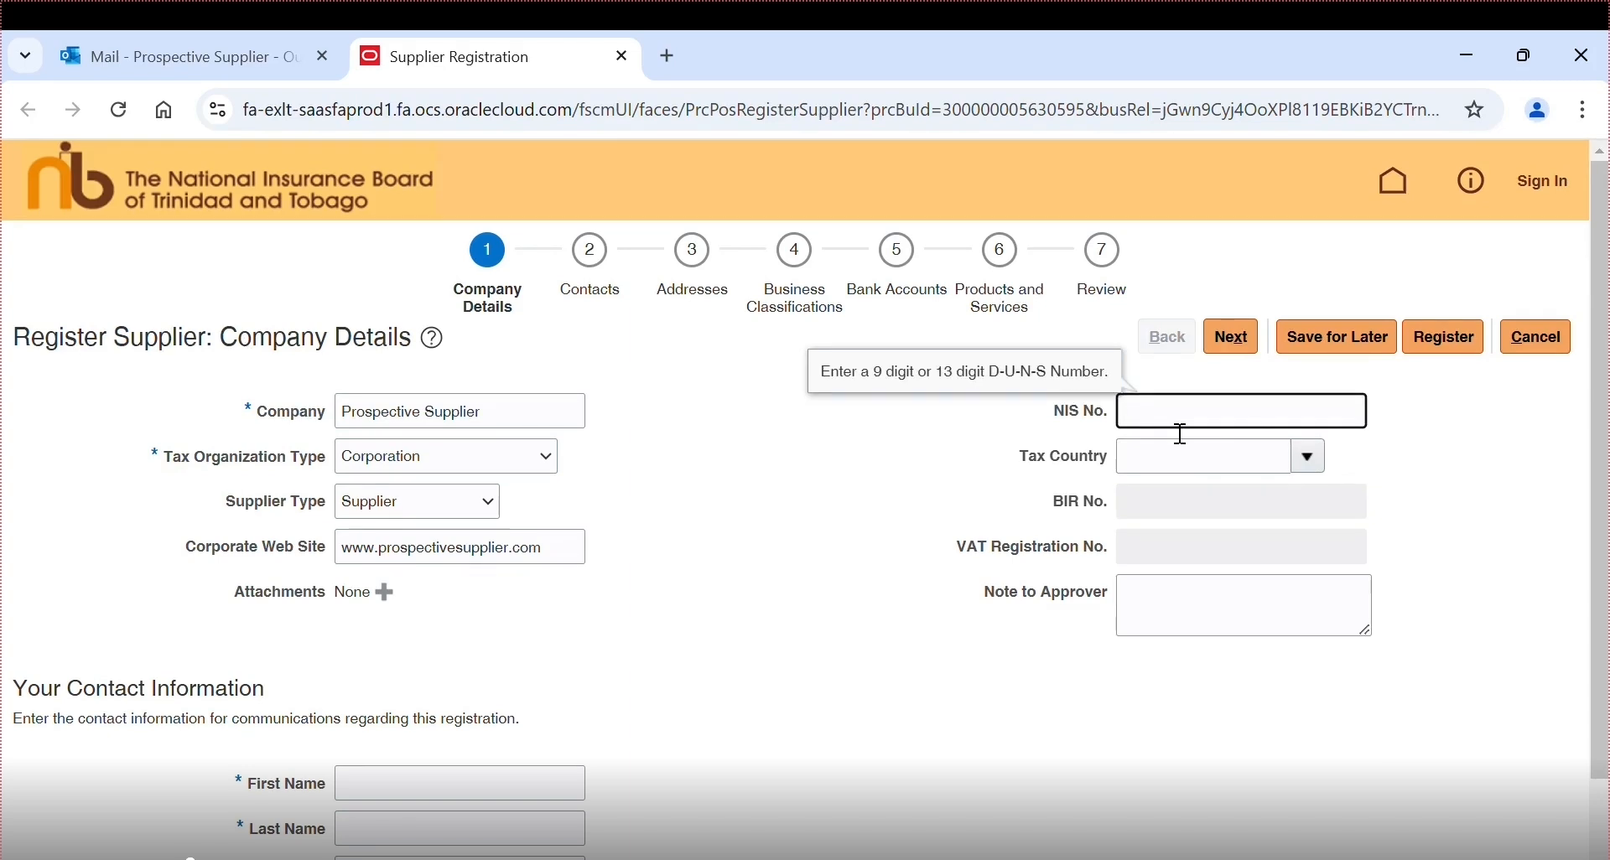
type("000123456")
key("Tab")
type("trin")
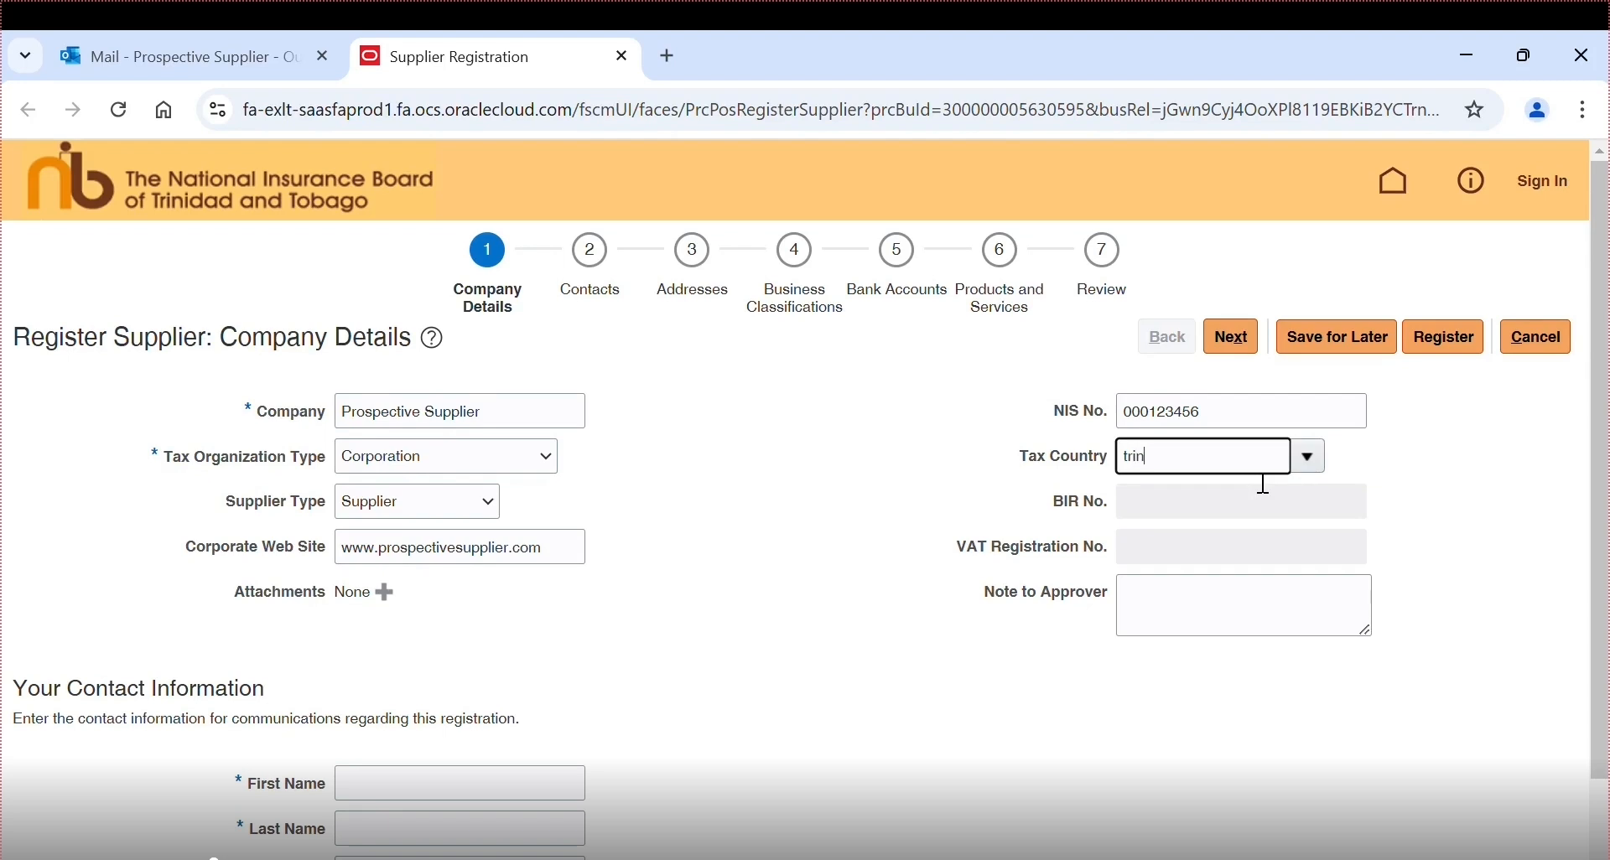
left_click(1199, 496)
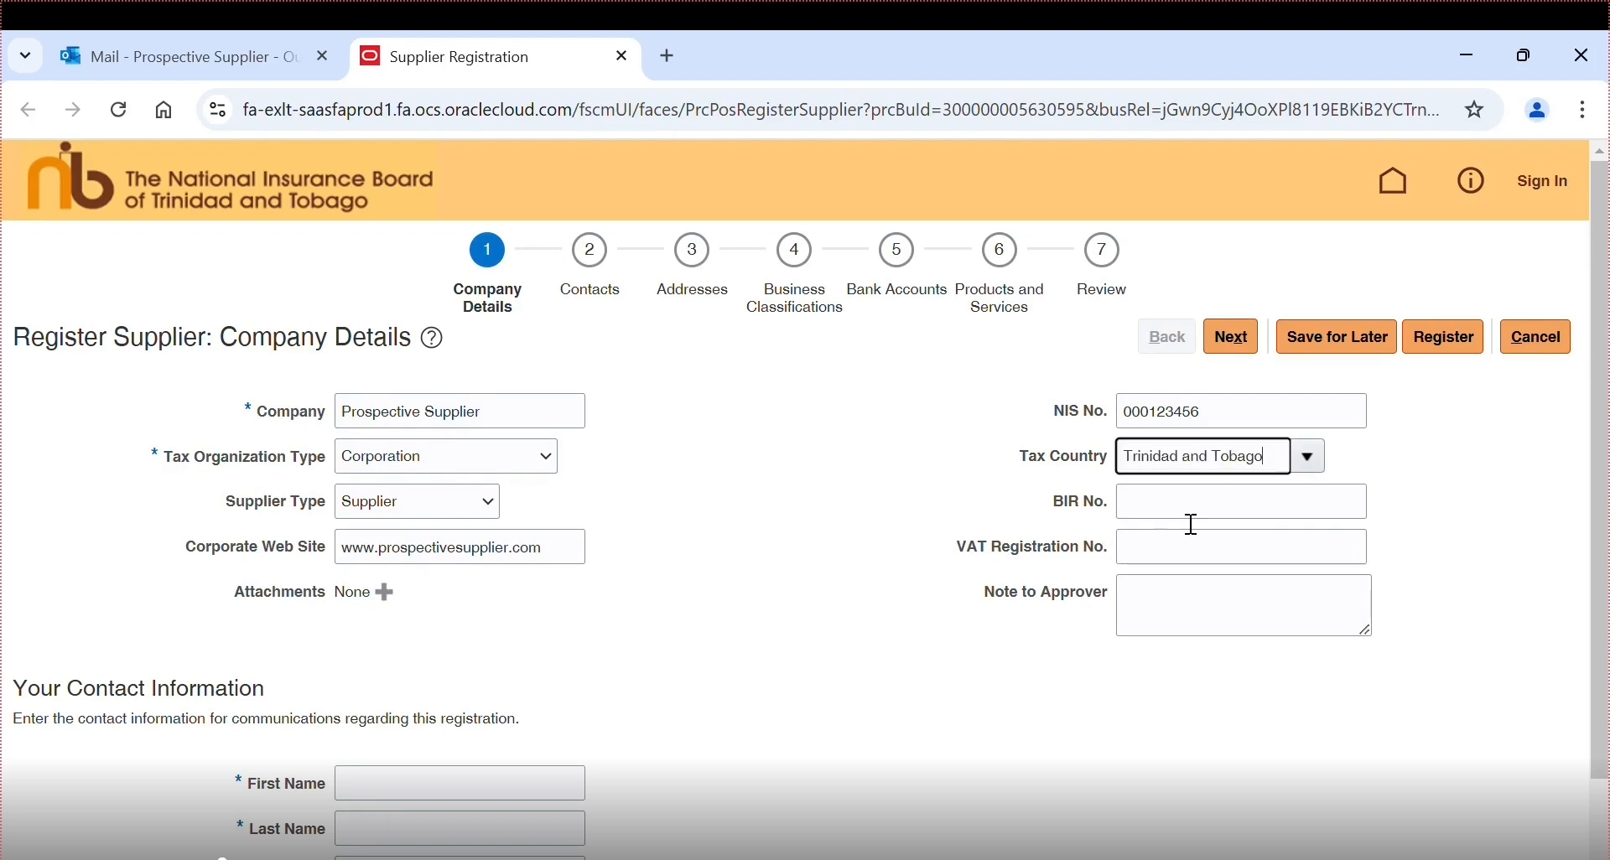
left_click(1190, 518)
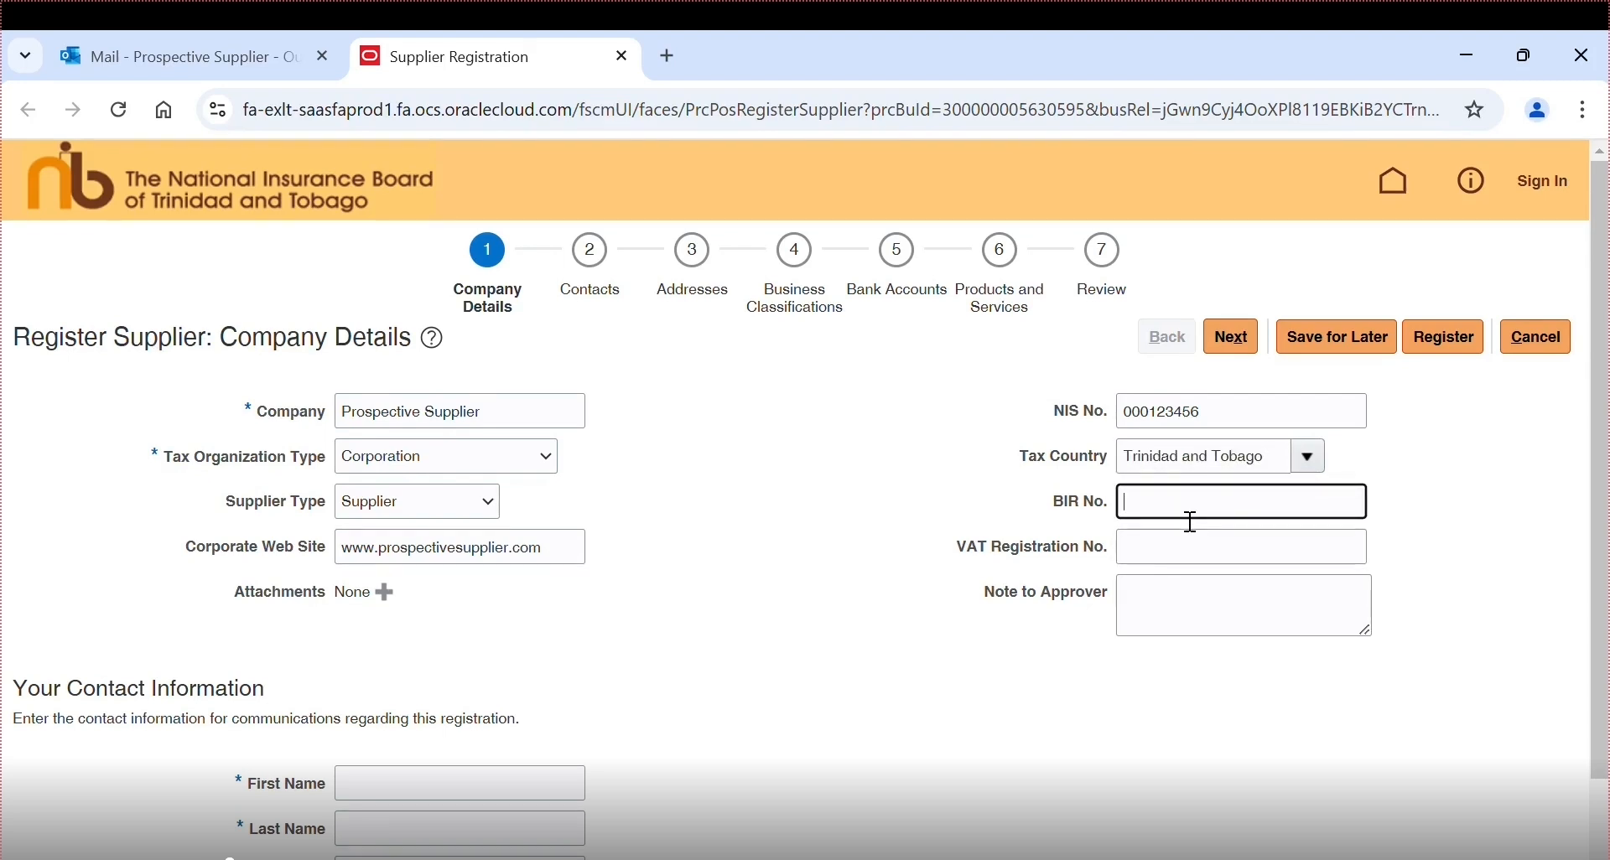
type("123456")
left_click(1182, 556)
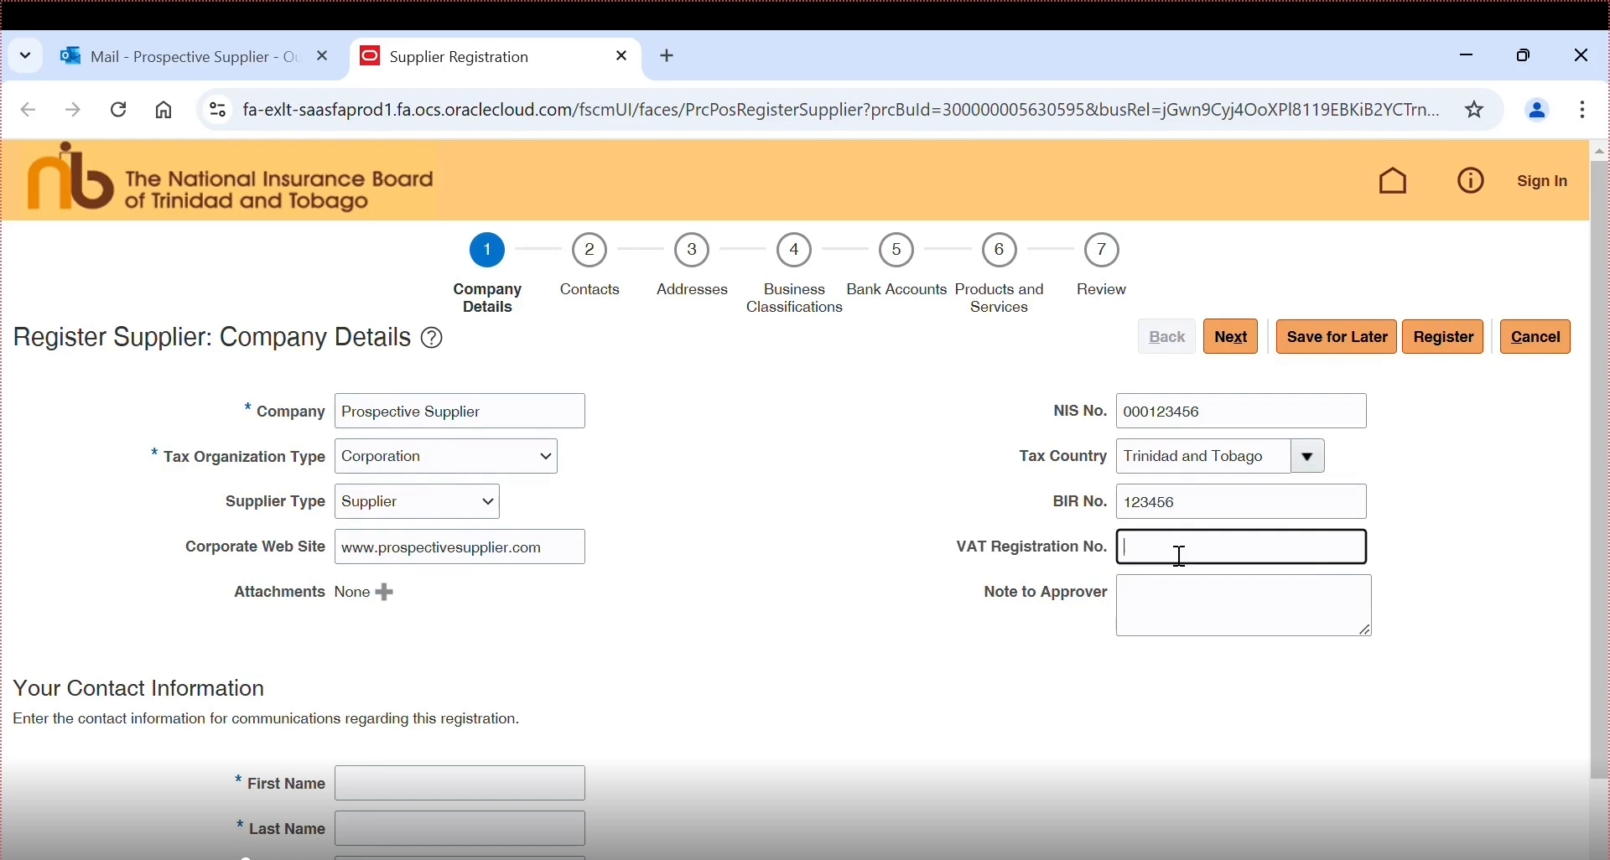
type("234567")
left_click(415, 801)
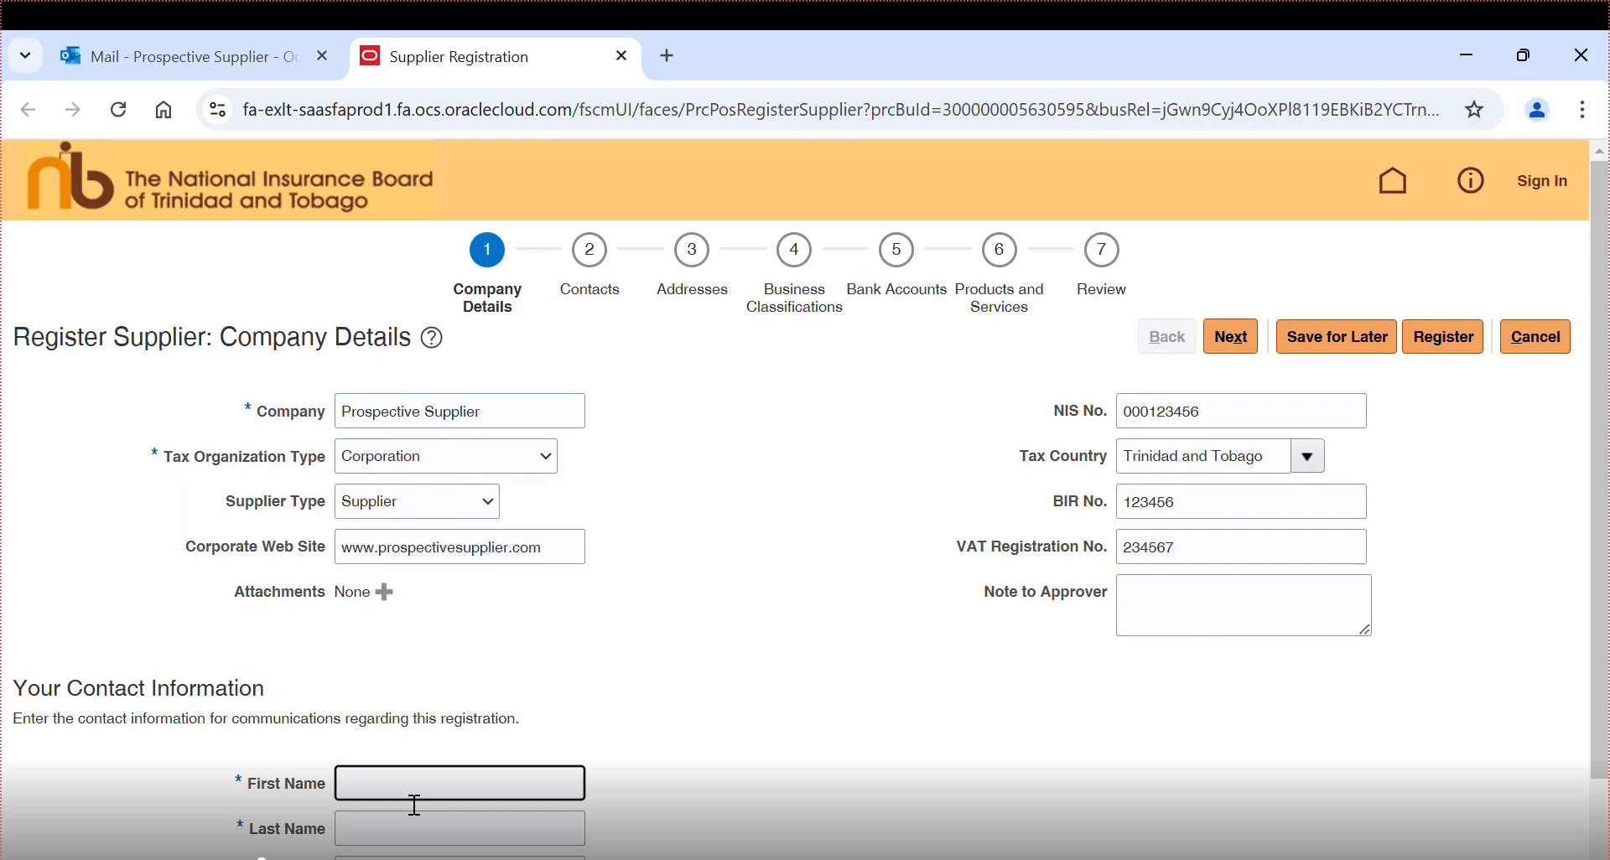
- Enter the contact's first and last name, e-mail address, and the same e-mail again to confirm
type("Prospective")
scroll(415, 803, "down", 1)
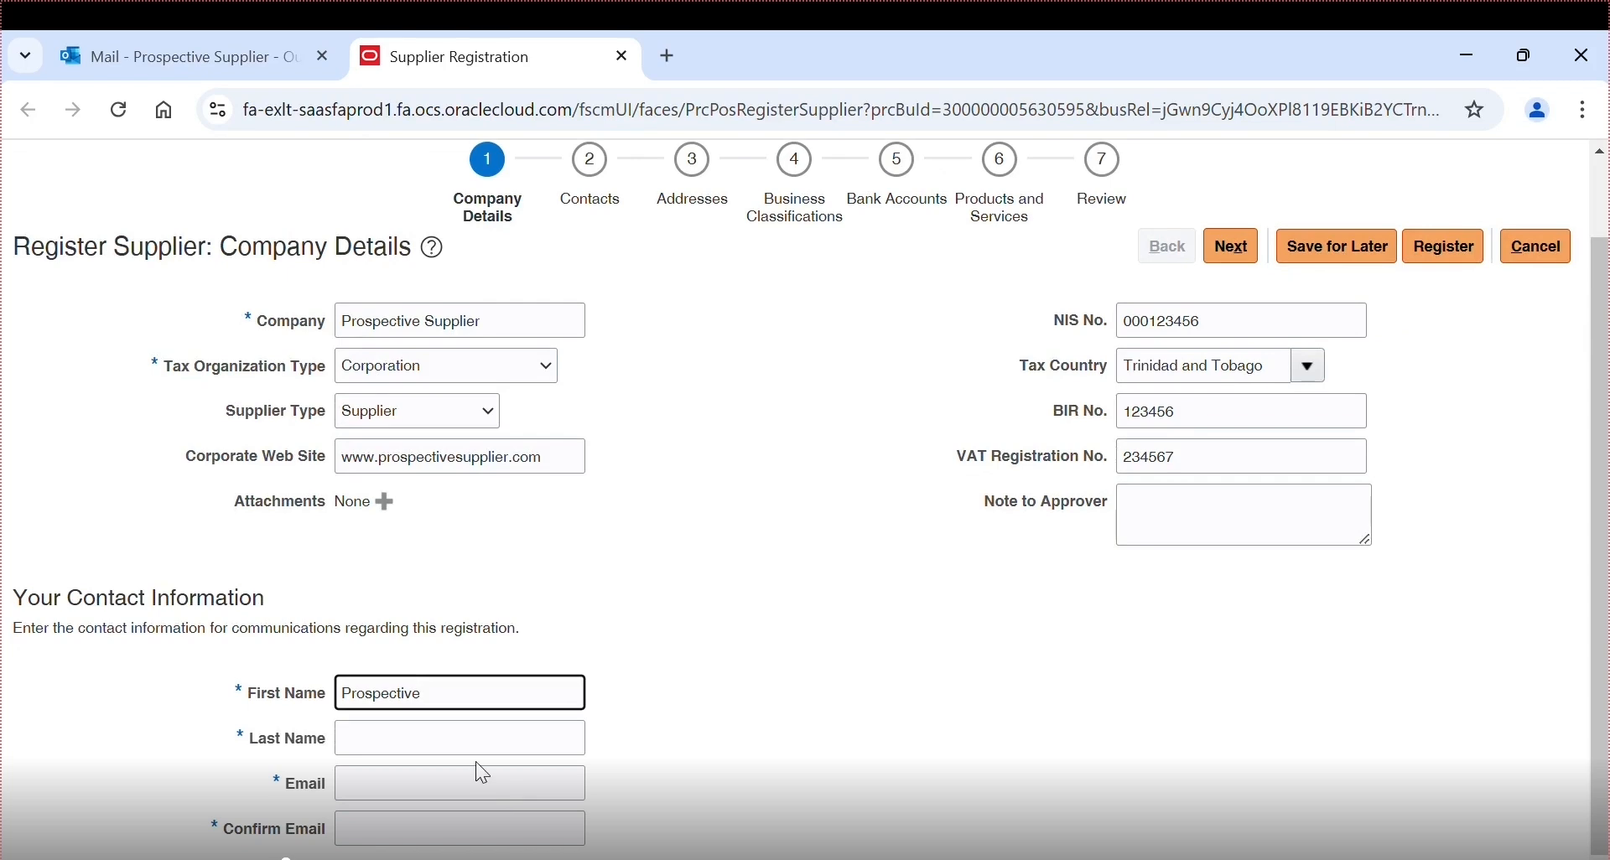
left_click(453, 742)
type("Supplier")
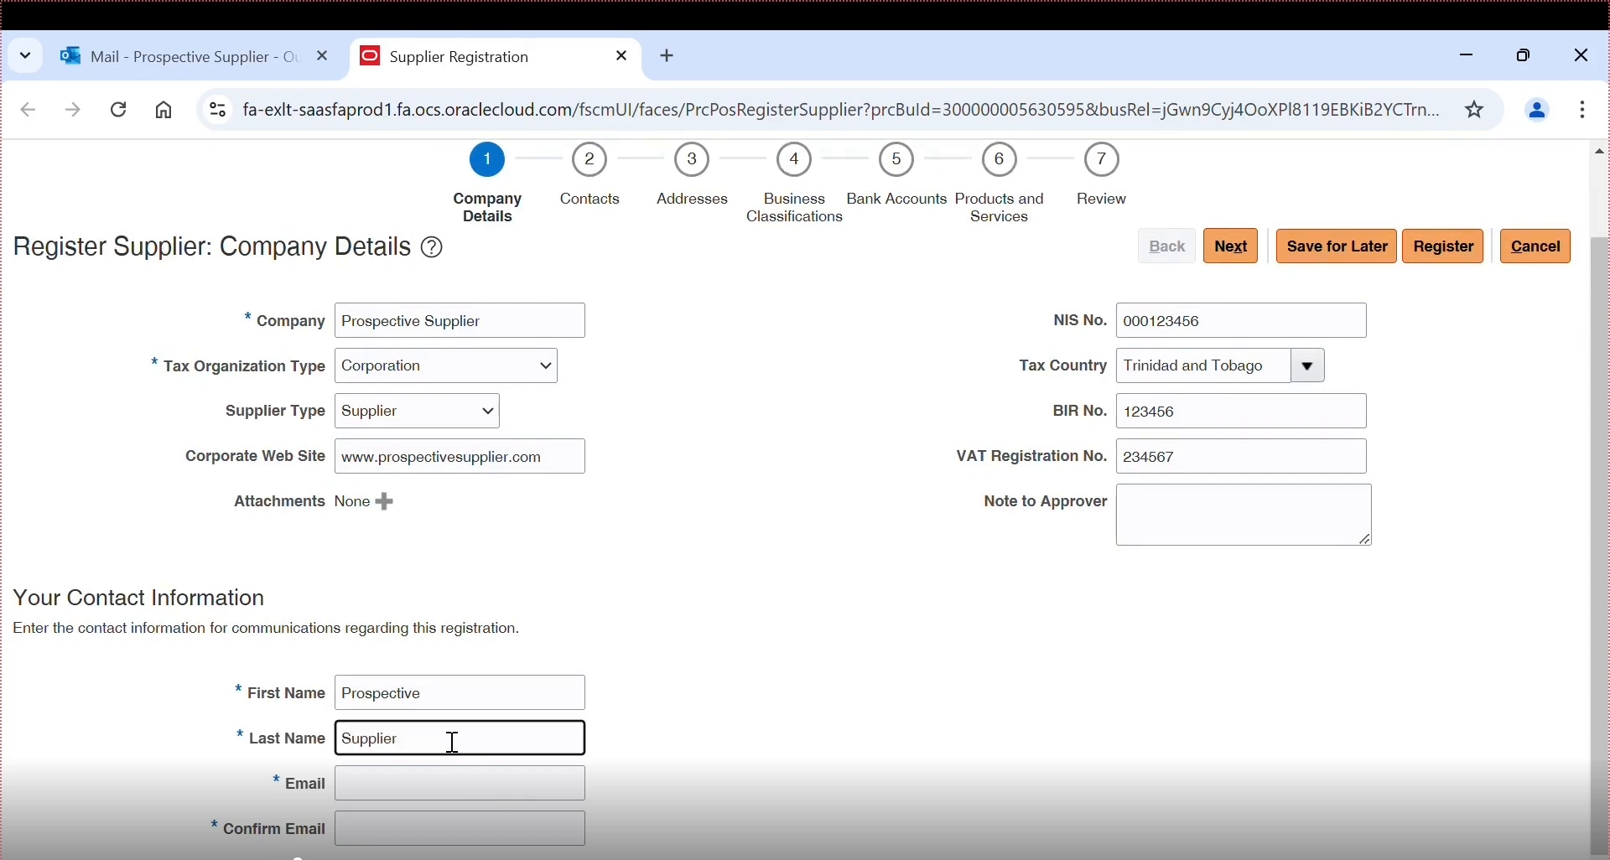
key("Tab")
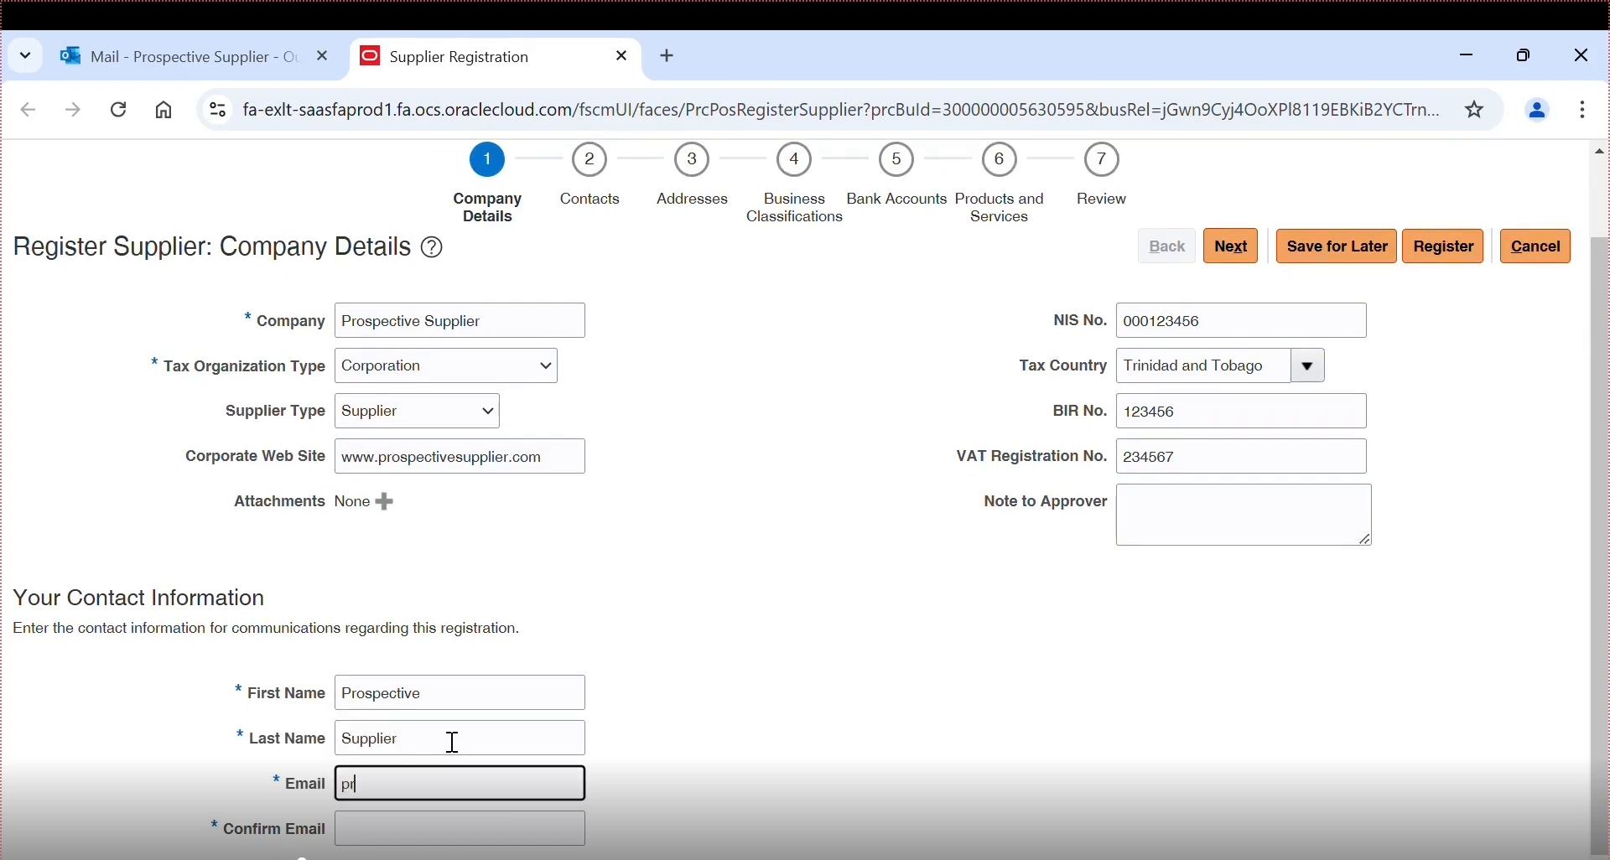
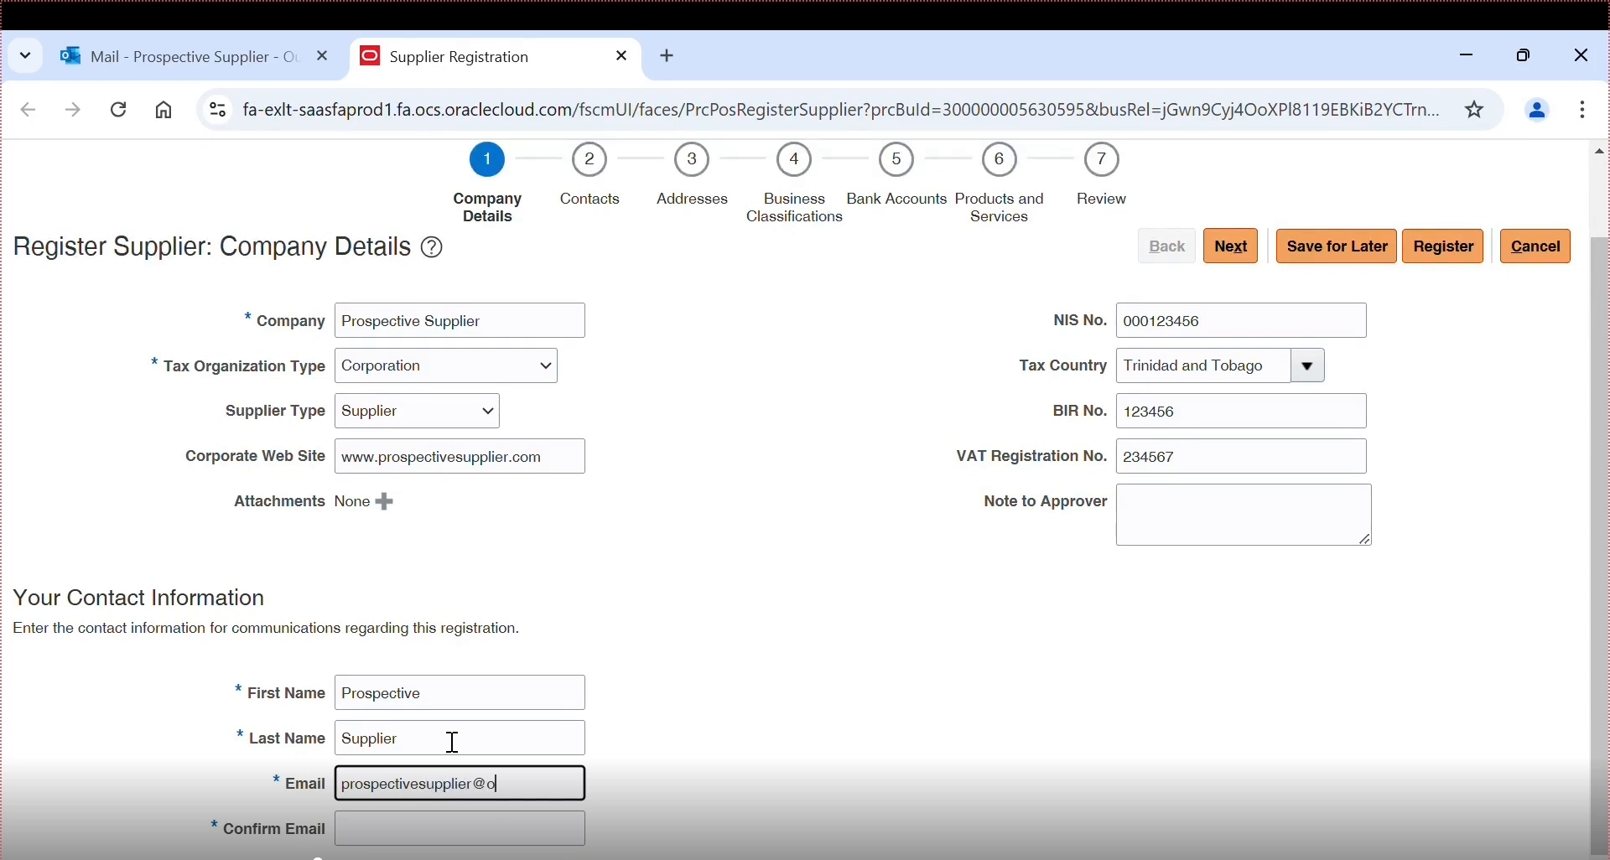
key("Tab")
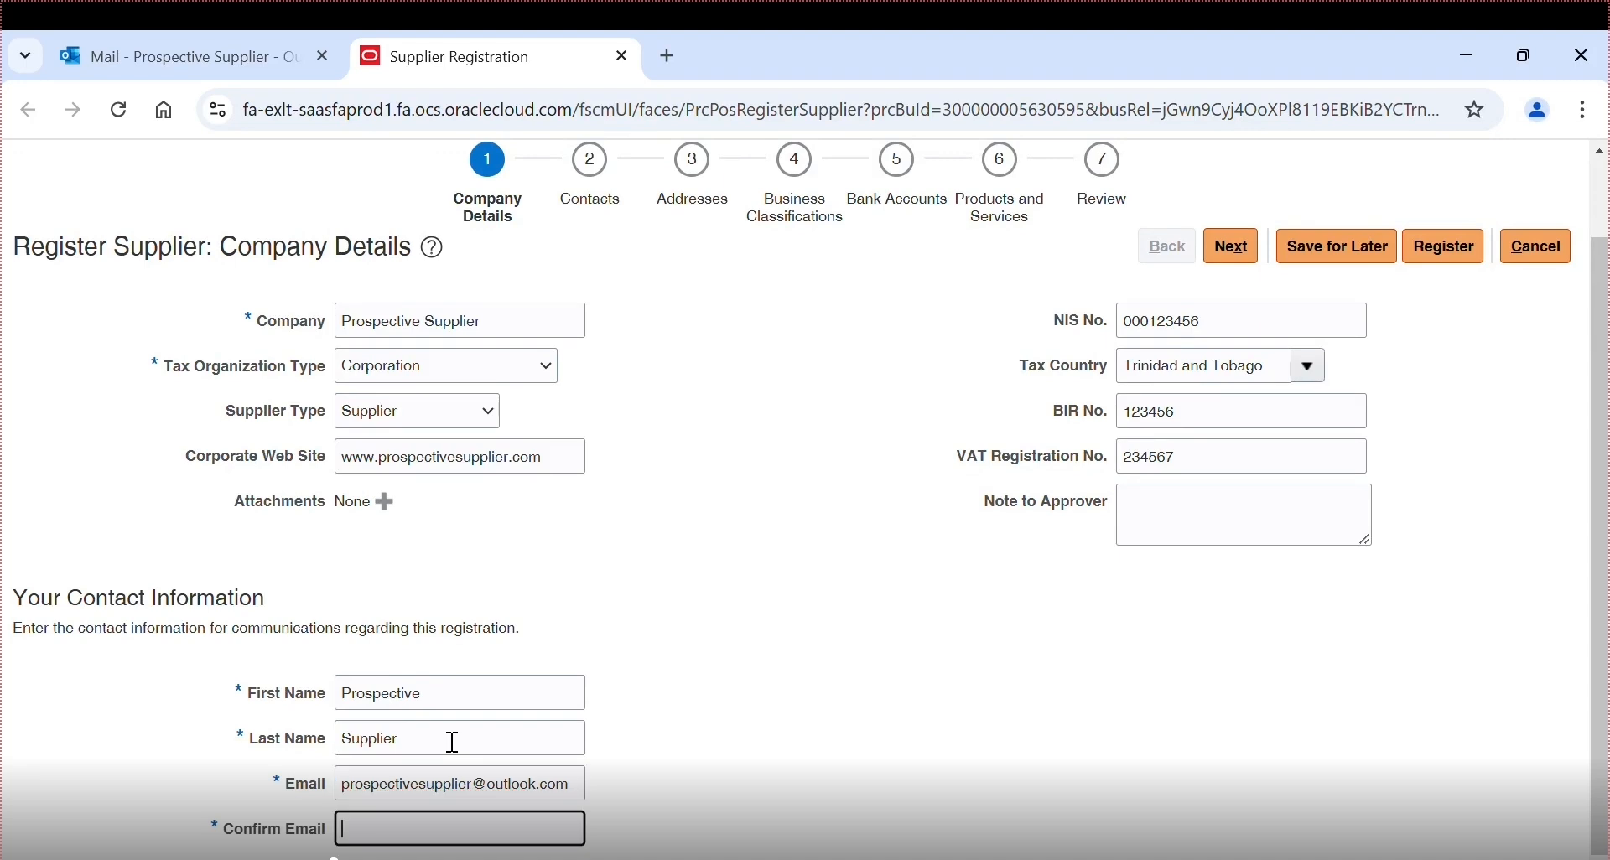
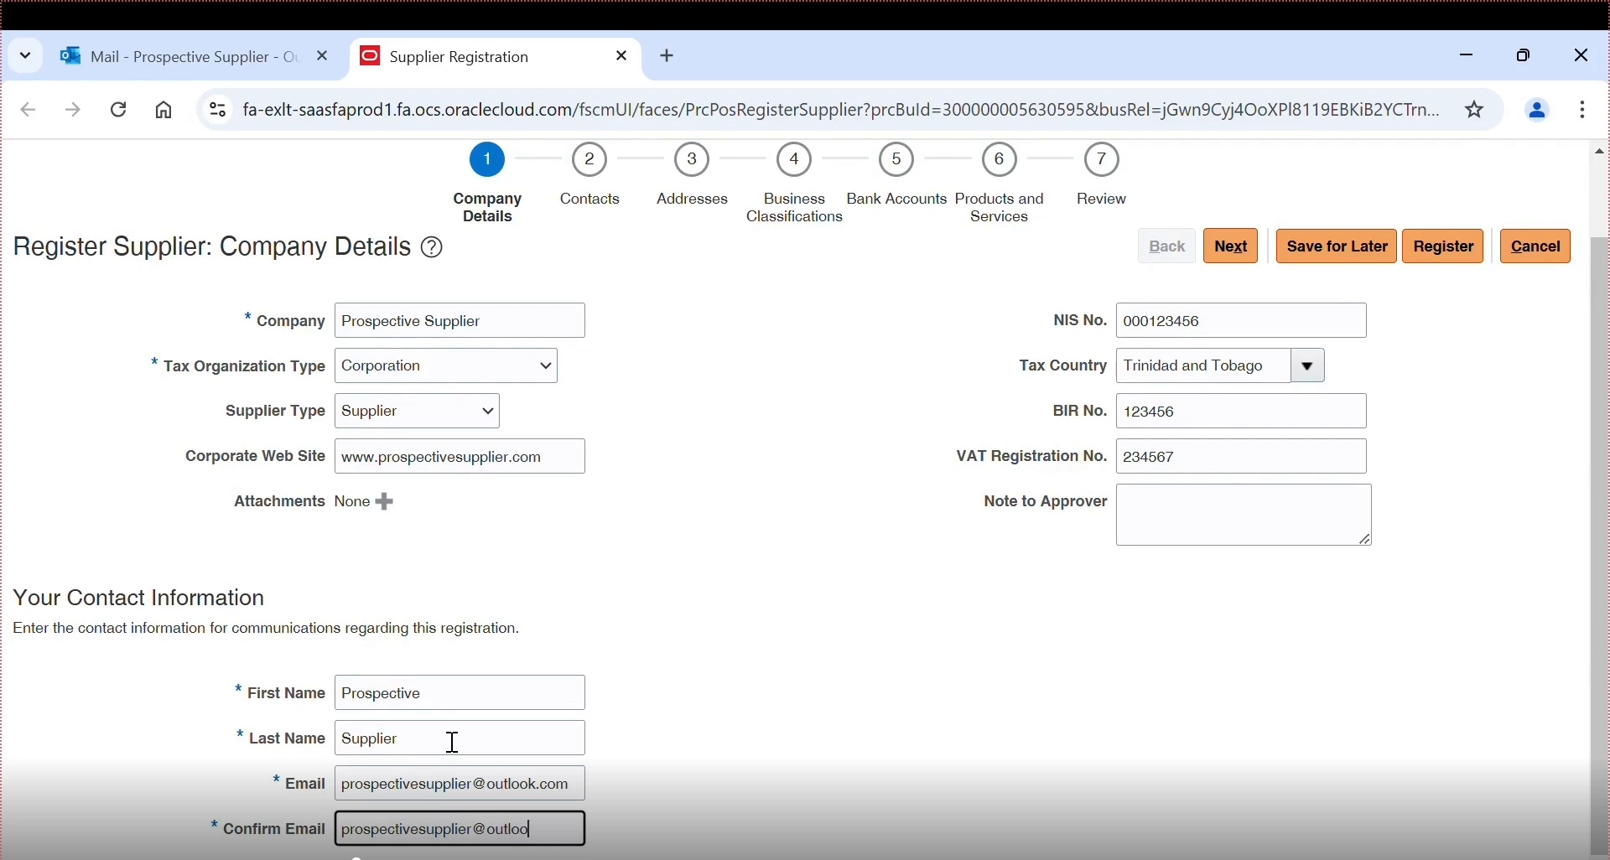
left_click_drag(1602, 758, 1604, 392)
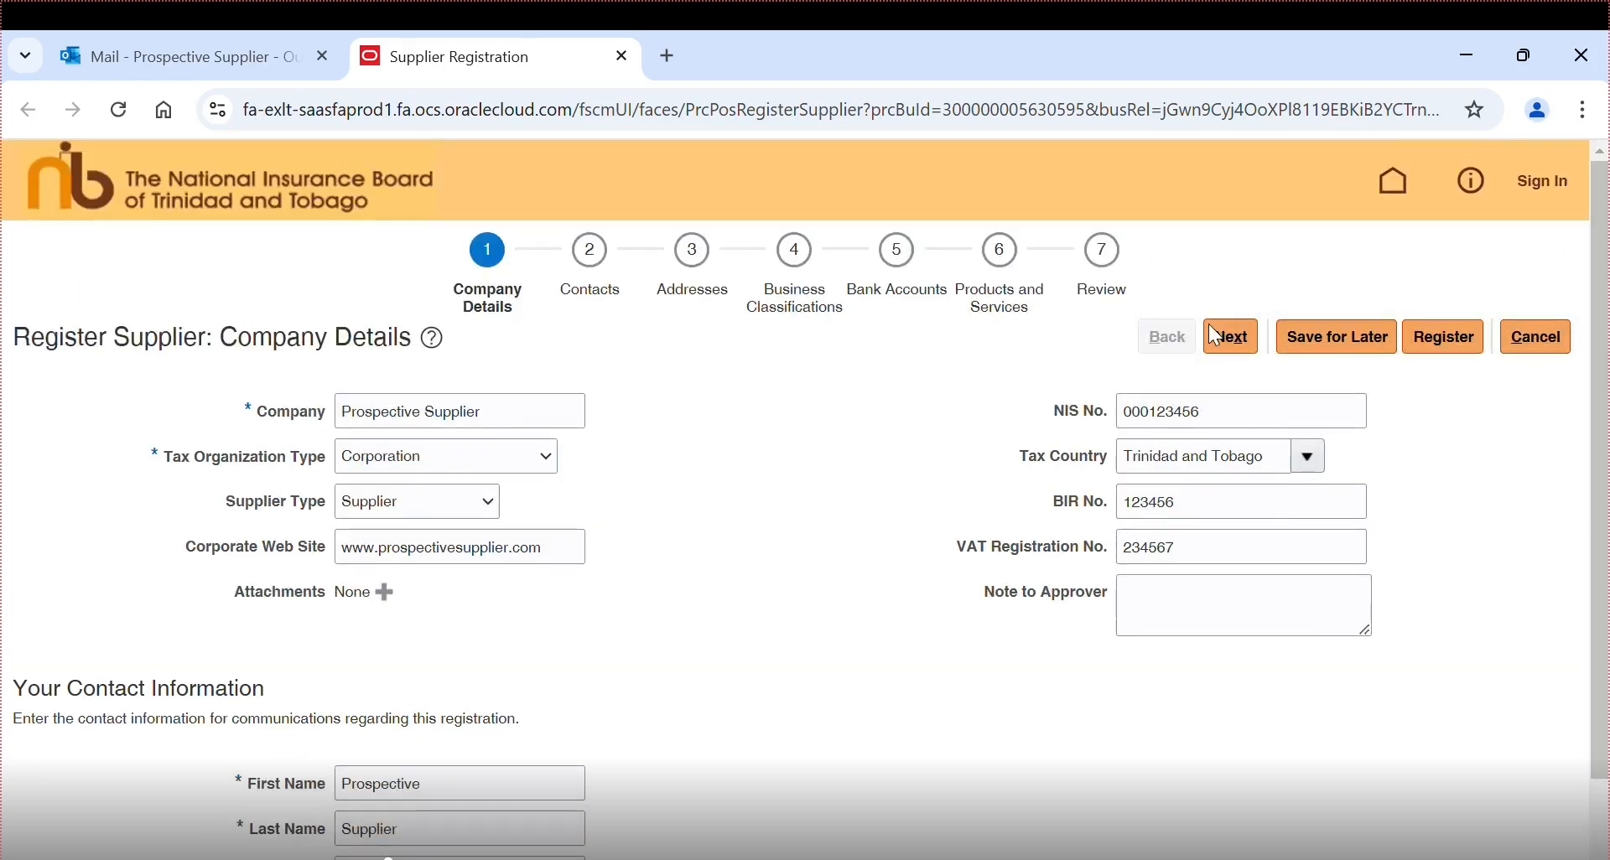
- On the Contacts step, edit the existing contact and set its salutation to Mr
left_click(1228, 336)
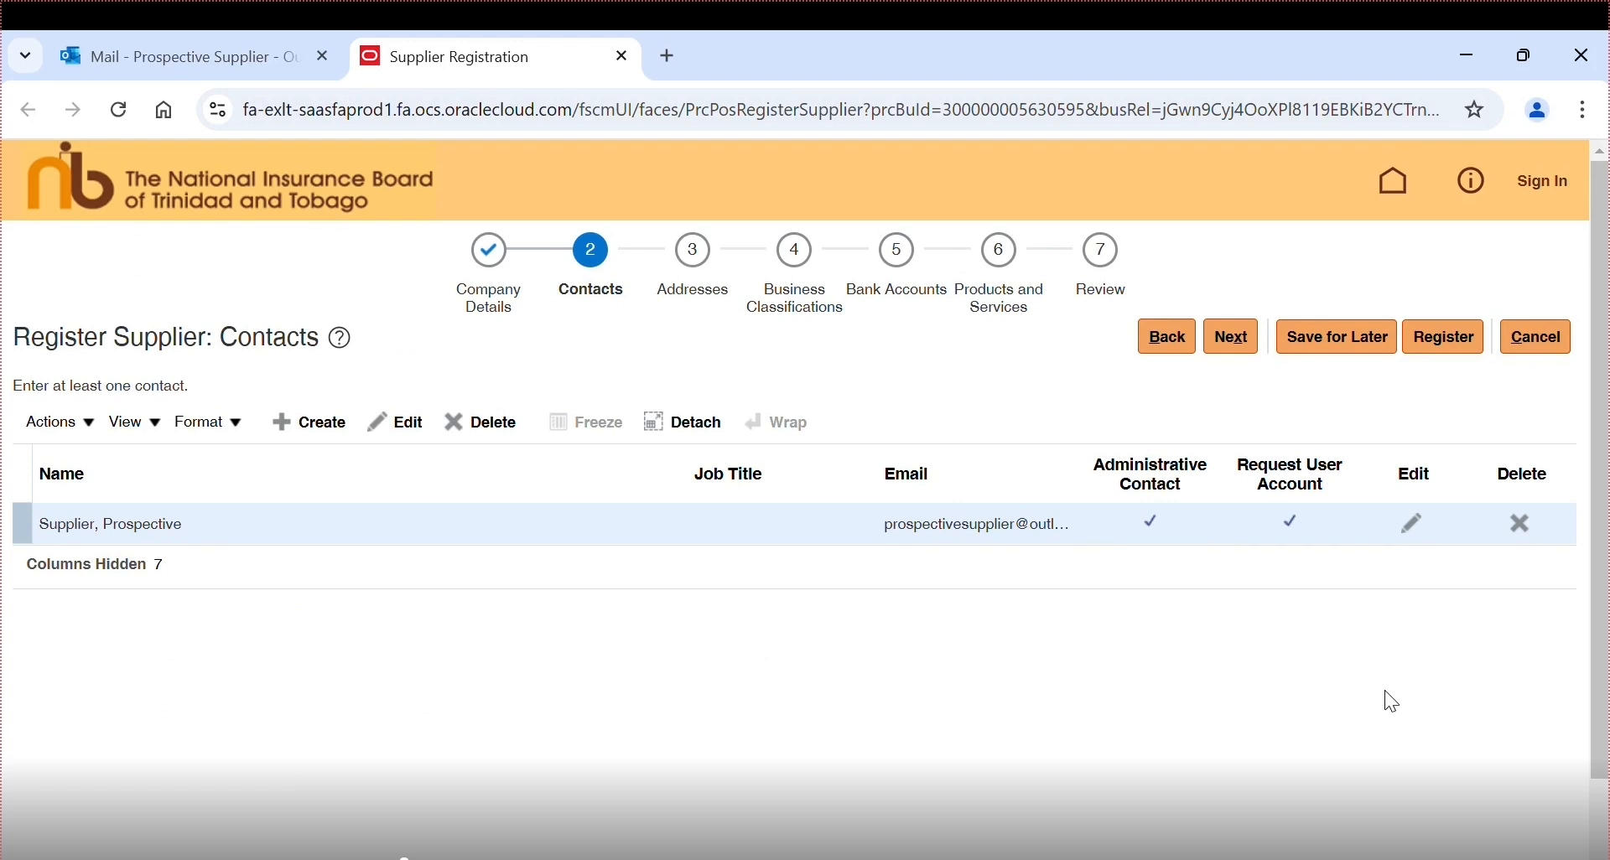
left_click(1417, 526)
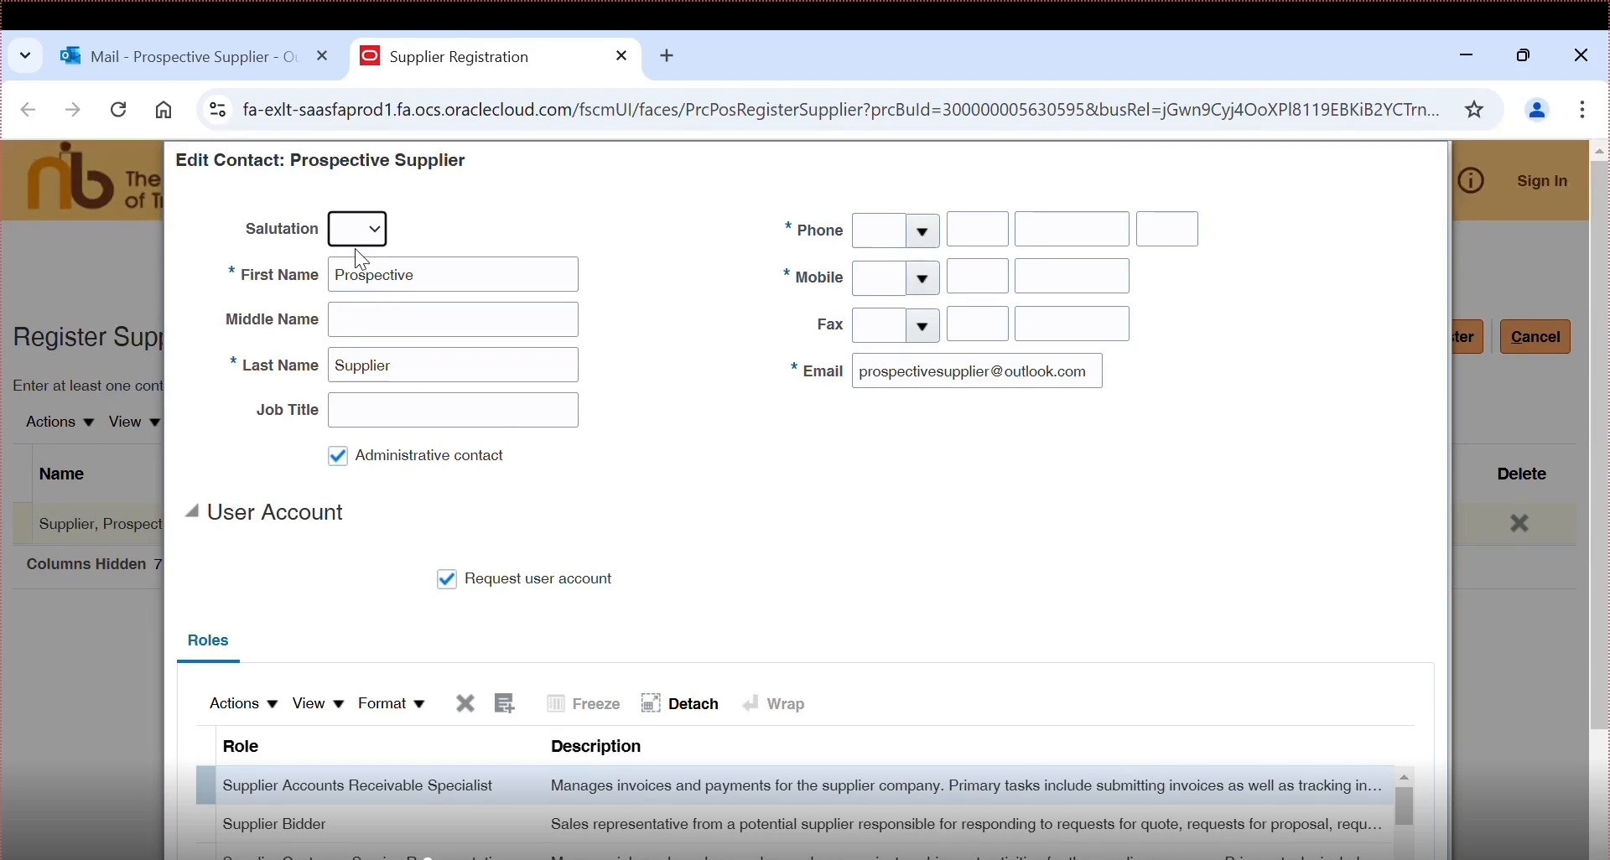
left_click(359, 229)
left_click(361, 262)
- Enter the contact's phone number with its country and area codes
left_click(889, 243)
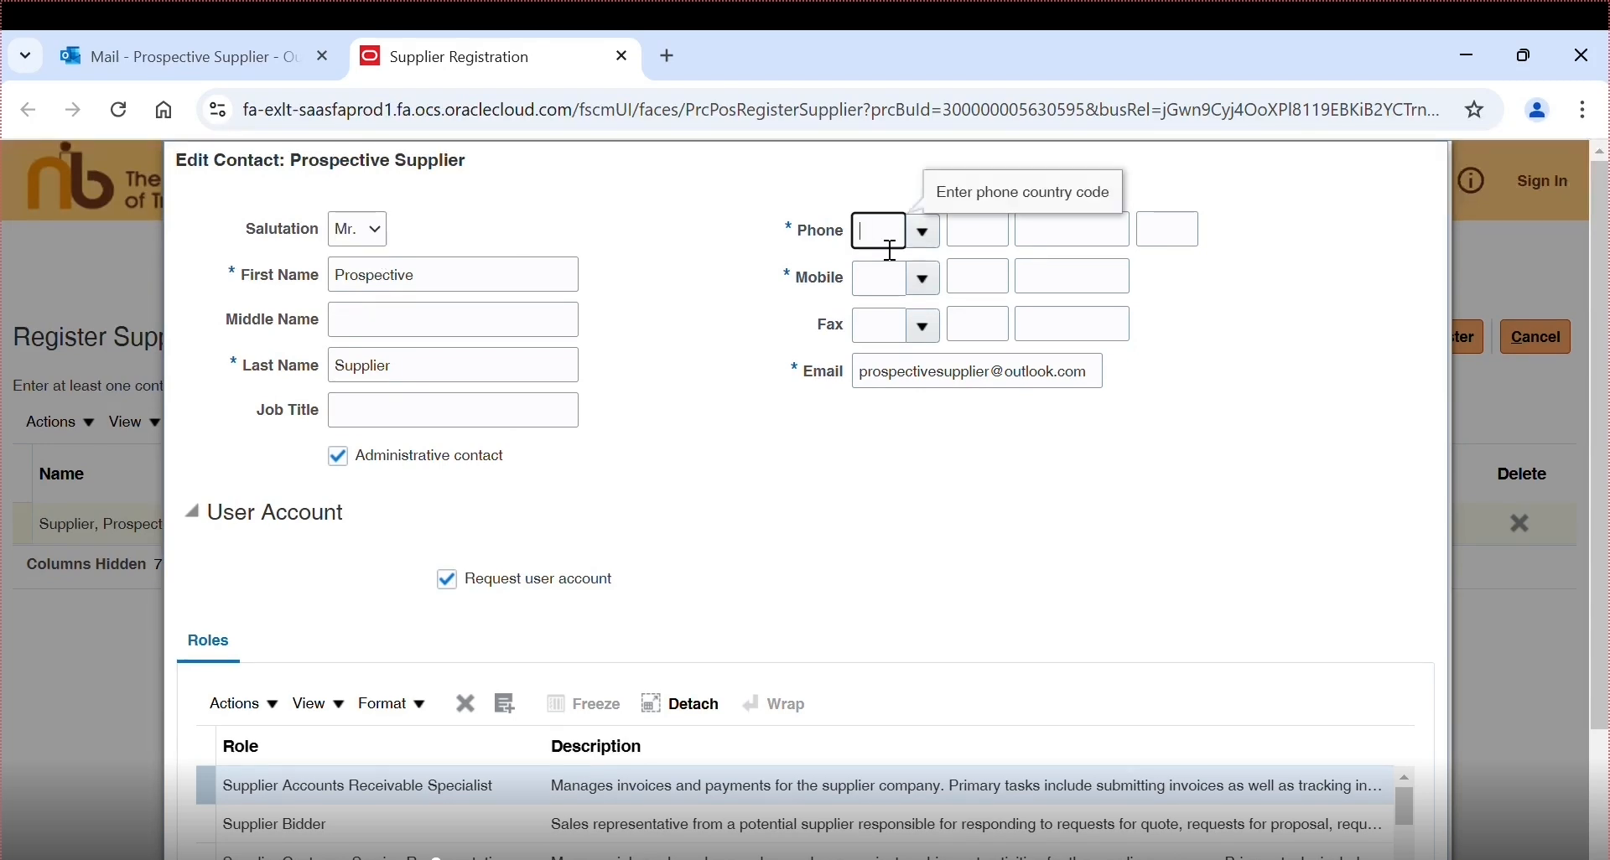
type("1")
key("Tab")
type("868")
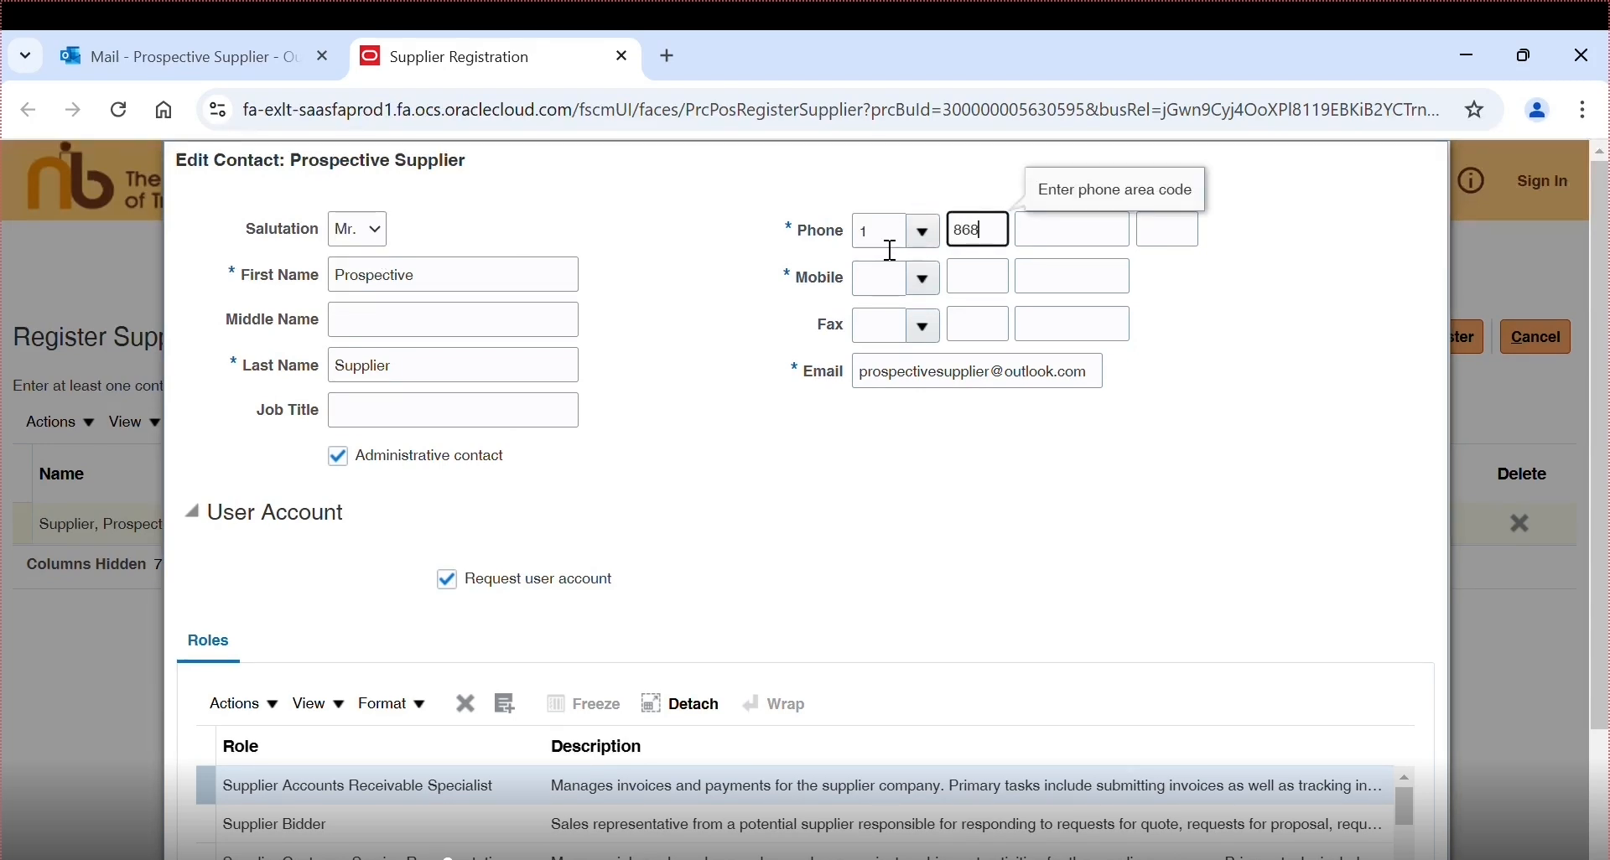
key("Tab")
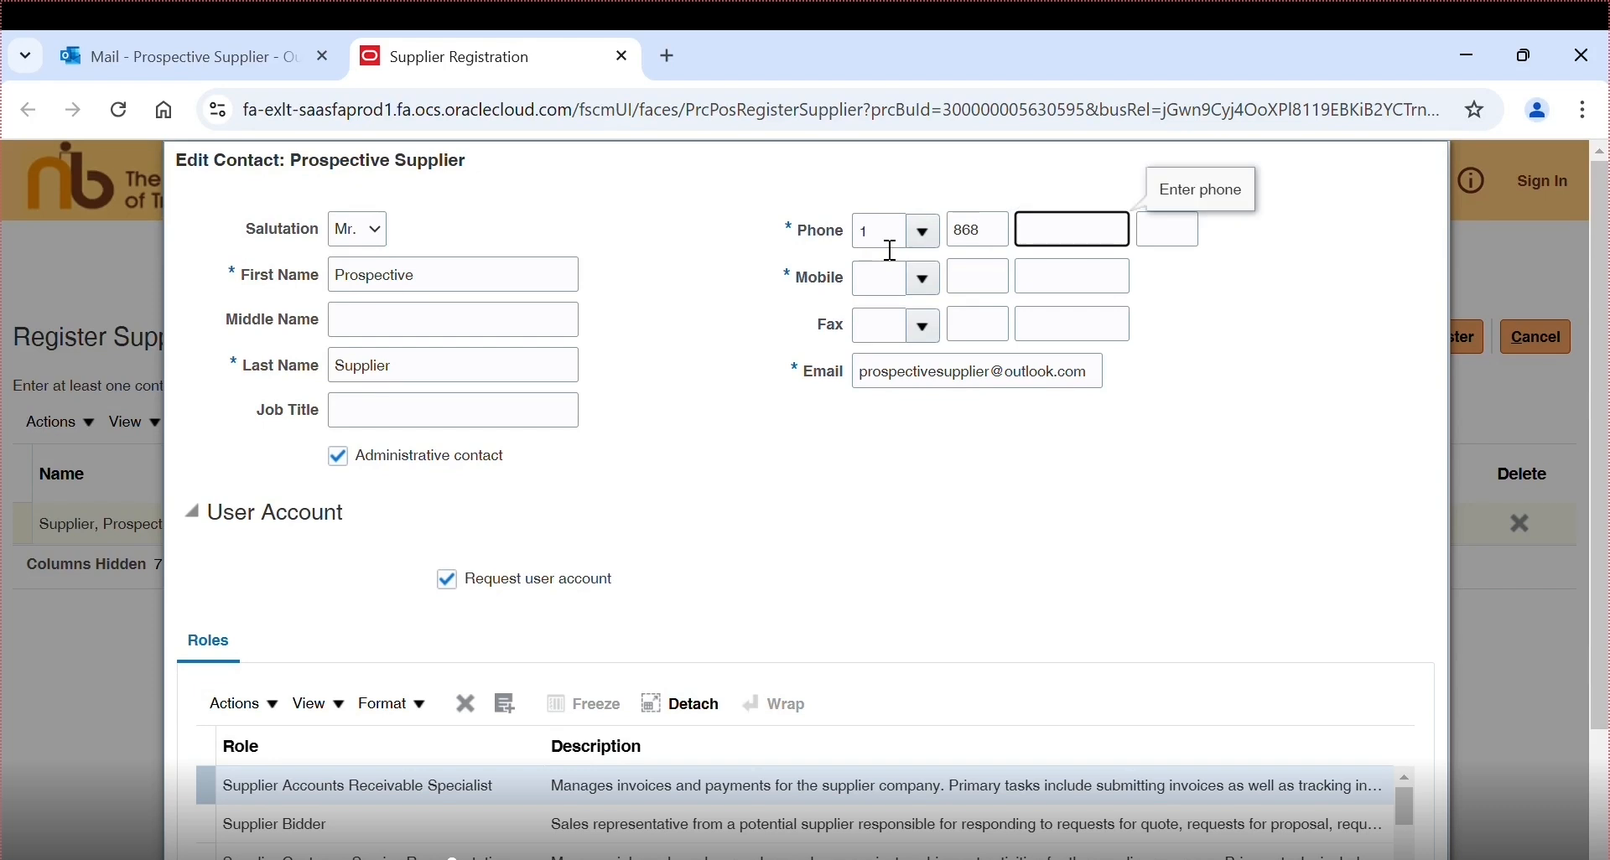
type("7777777")
key("Tab")
- Enter the contact's mobile number with country and area codes, then save the contact
left_click(880, 278)
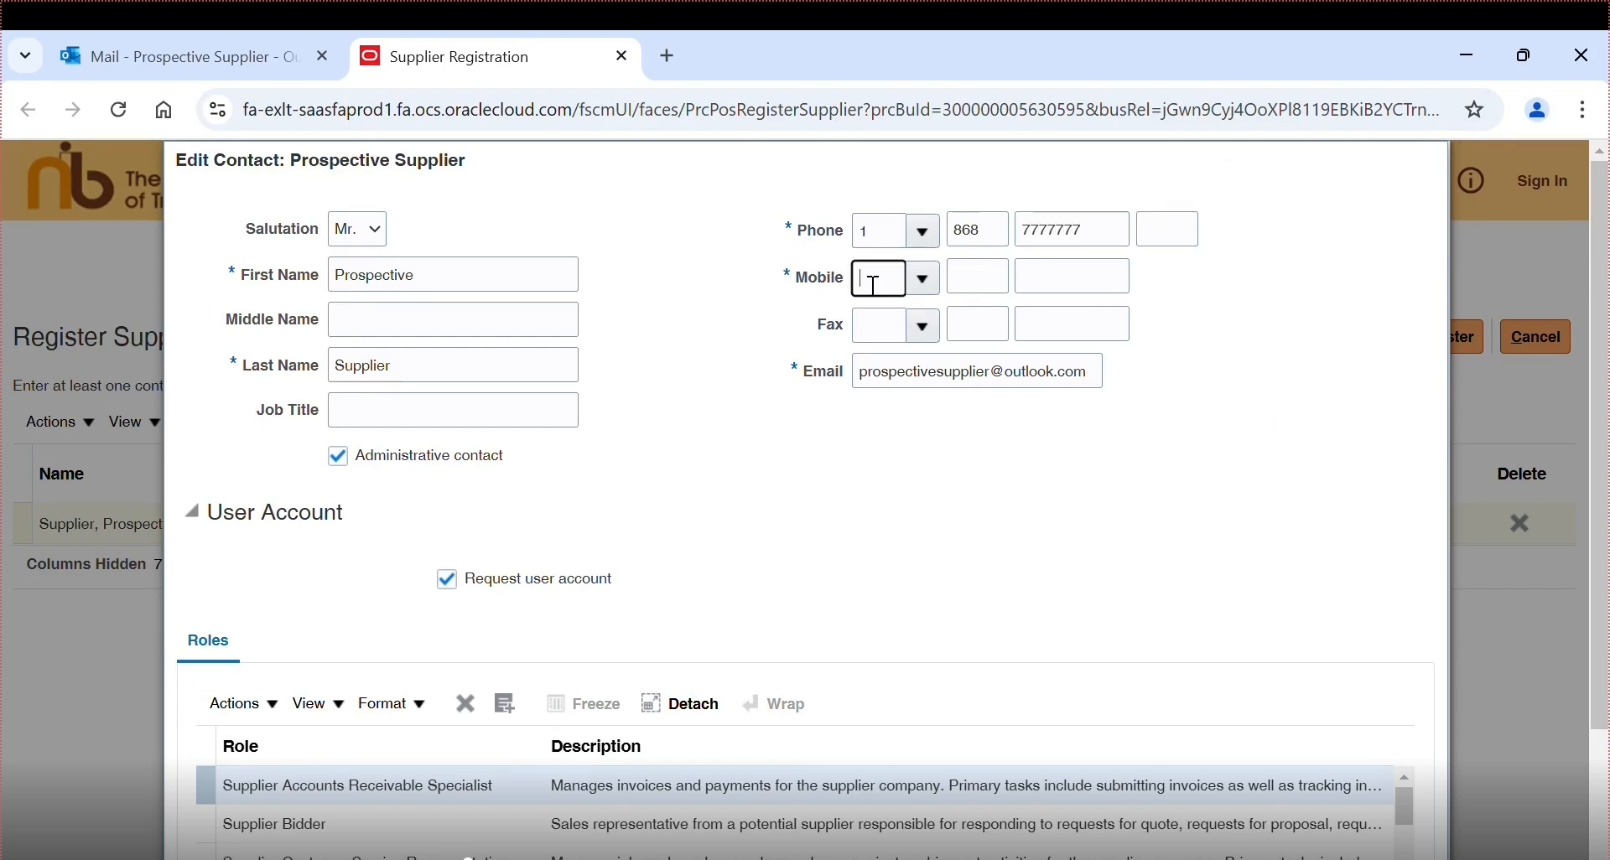
type("1")
left_click(998, 290)
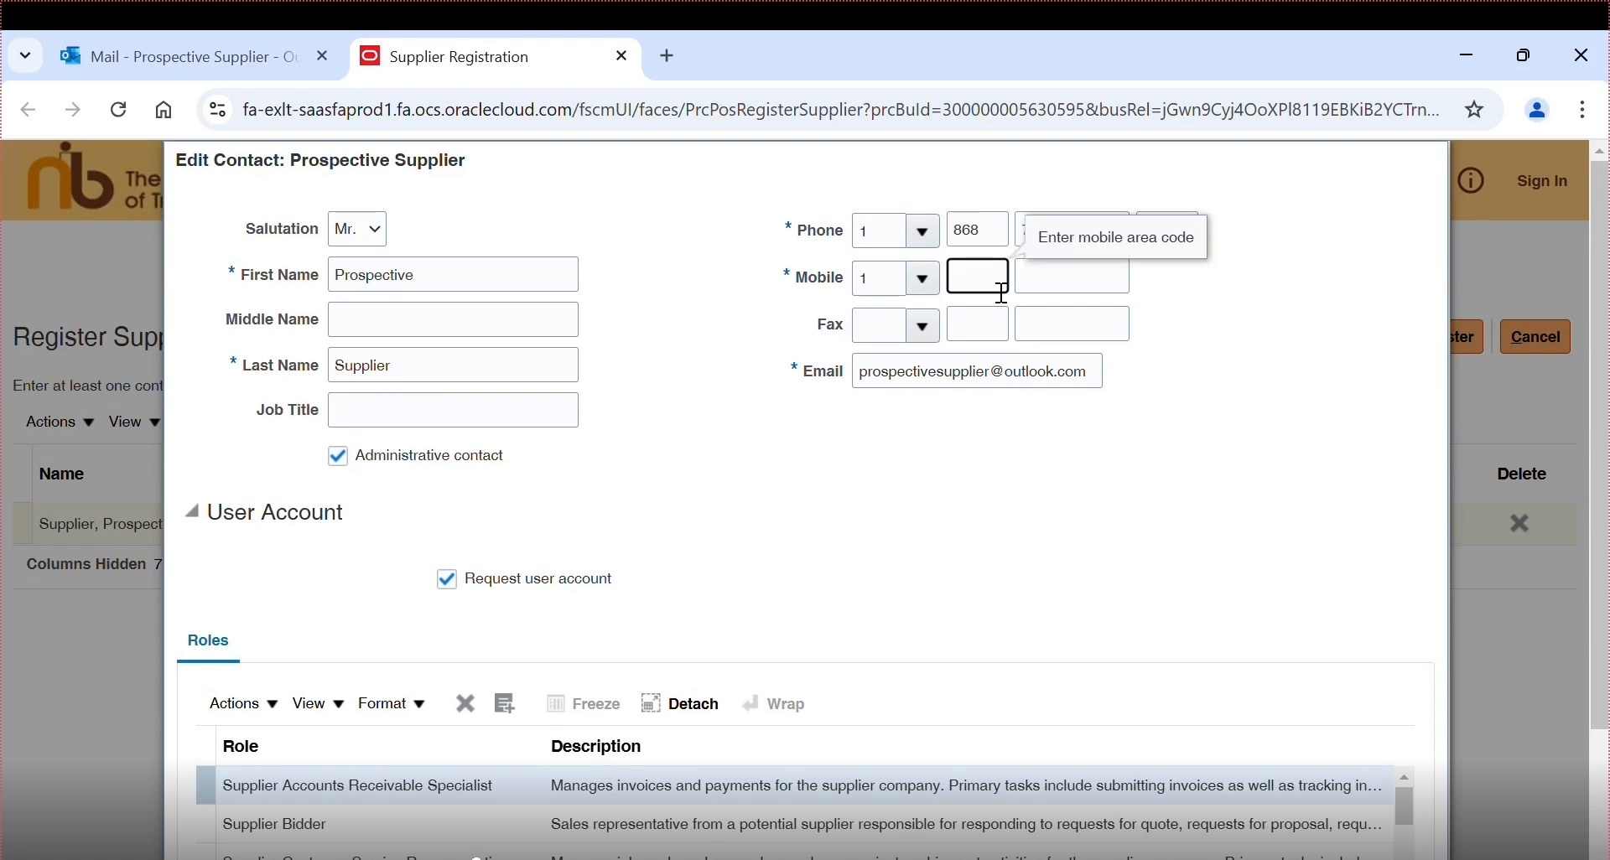
type("868")
key("Tab")
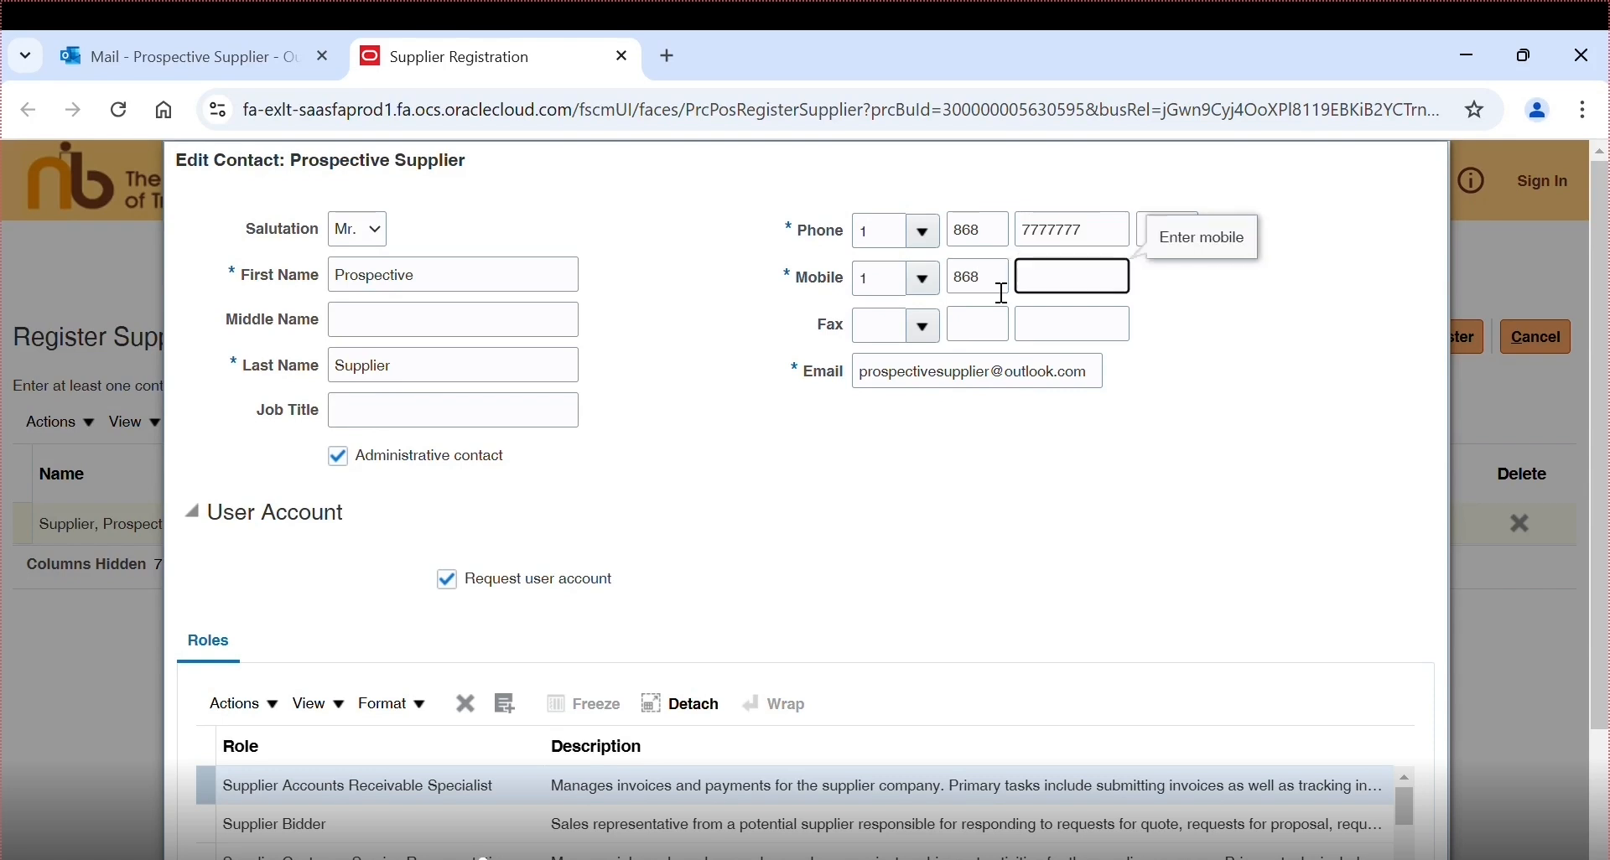
type("7777777")
left_click(701, 602)
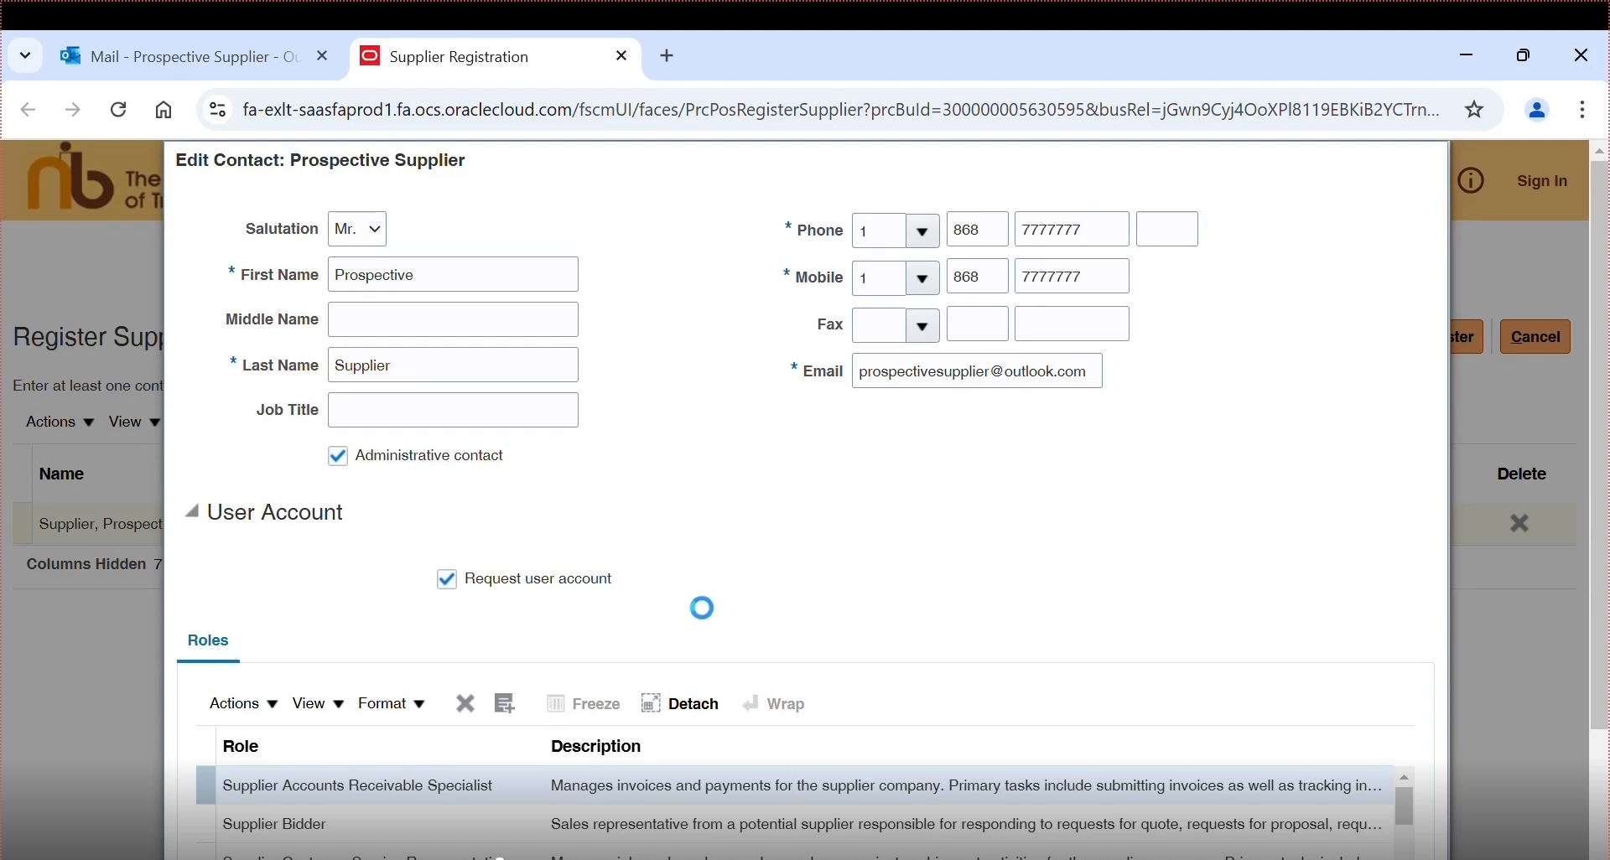
scroll(1597, 696, "down", 1)
scroll(1597, 696, "down", 1)
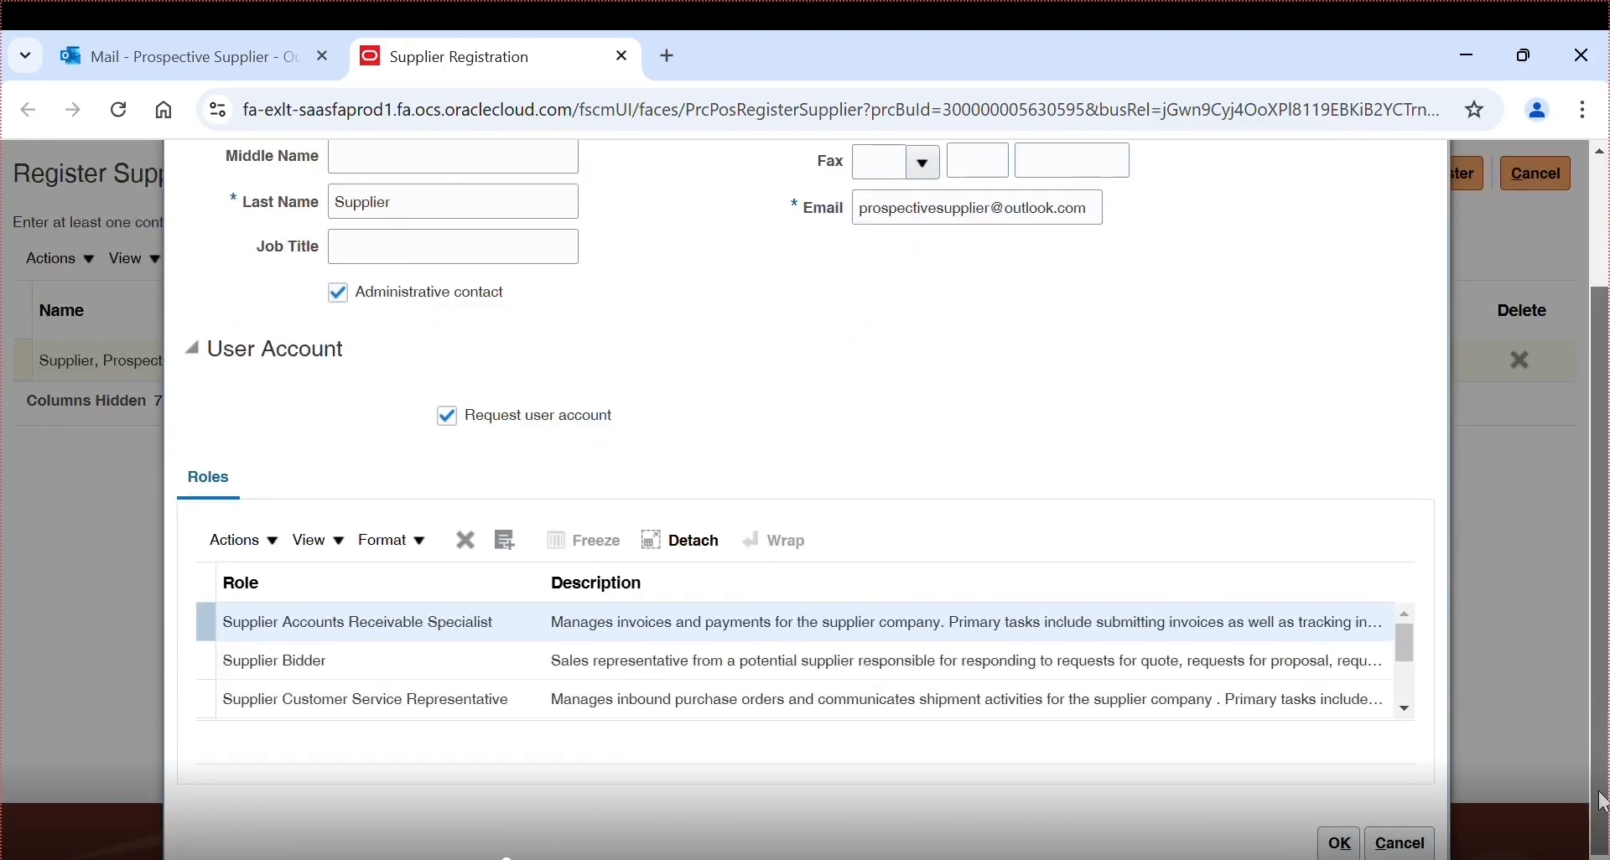
left_click(1339, 843)
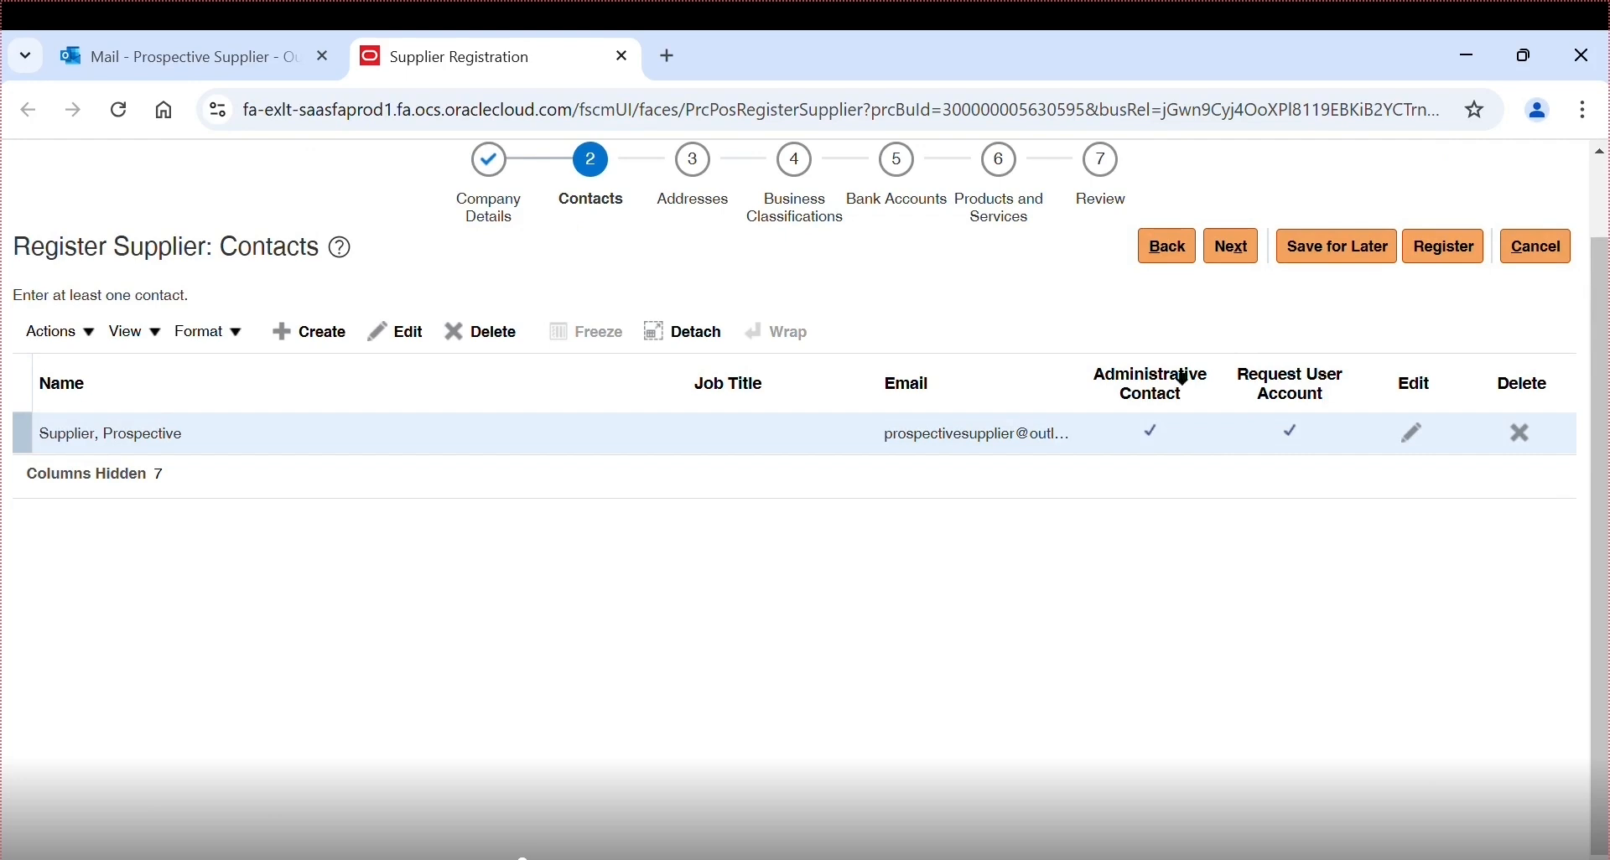
- Create a new contact and enter its first, middle and last names
left_click(282, 340)
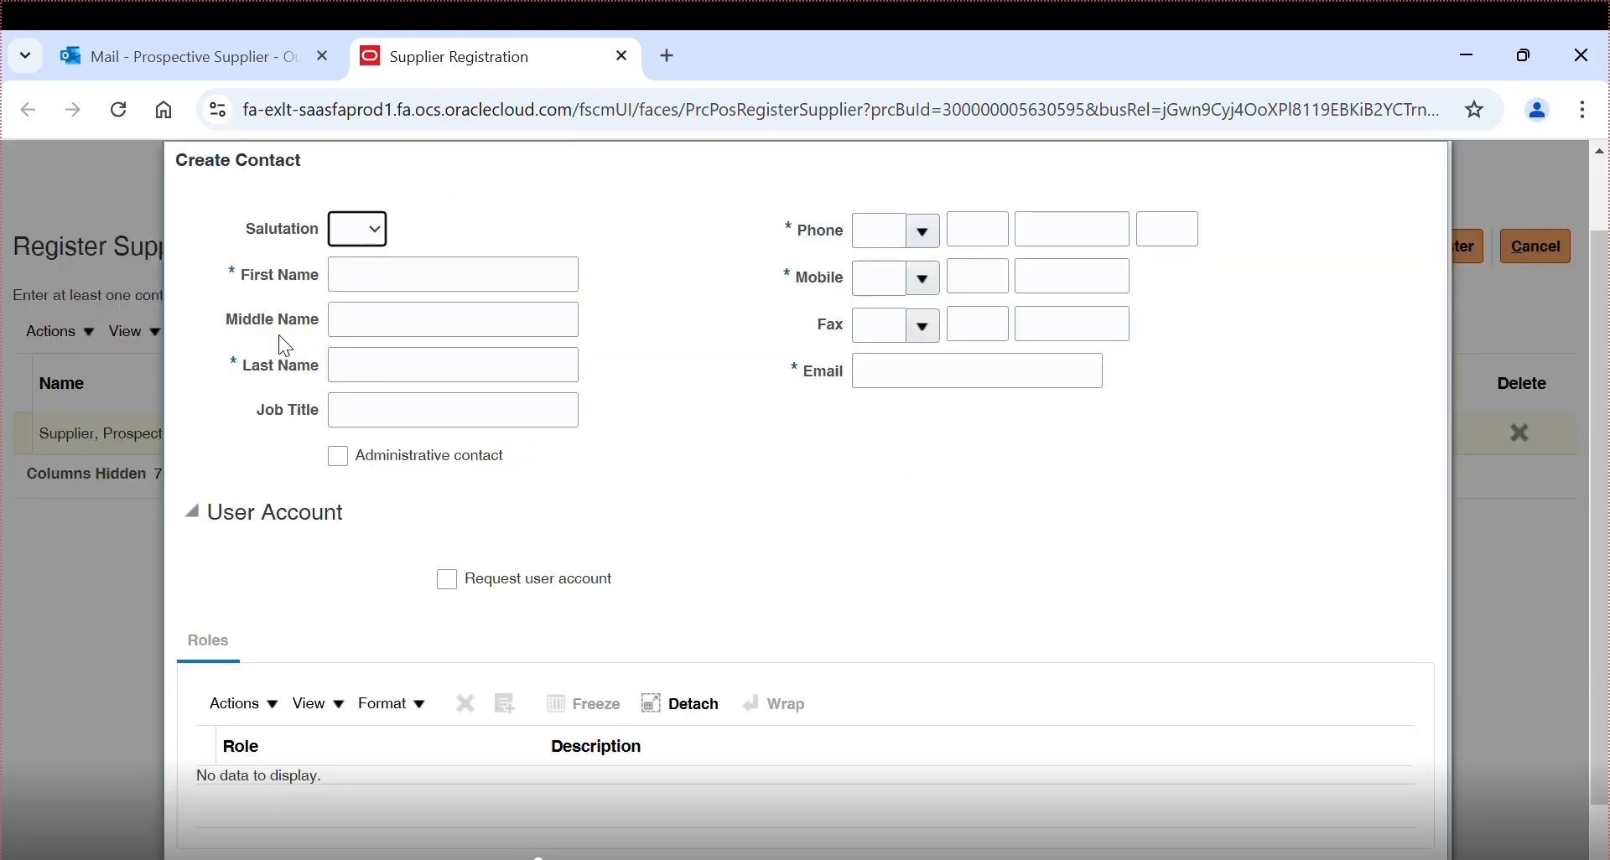
left_click(354, 283)
type("Second")
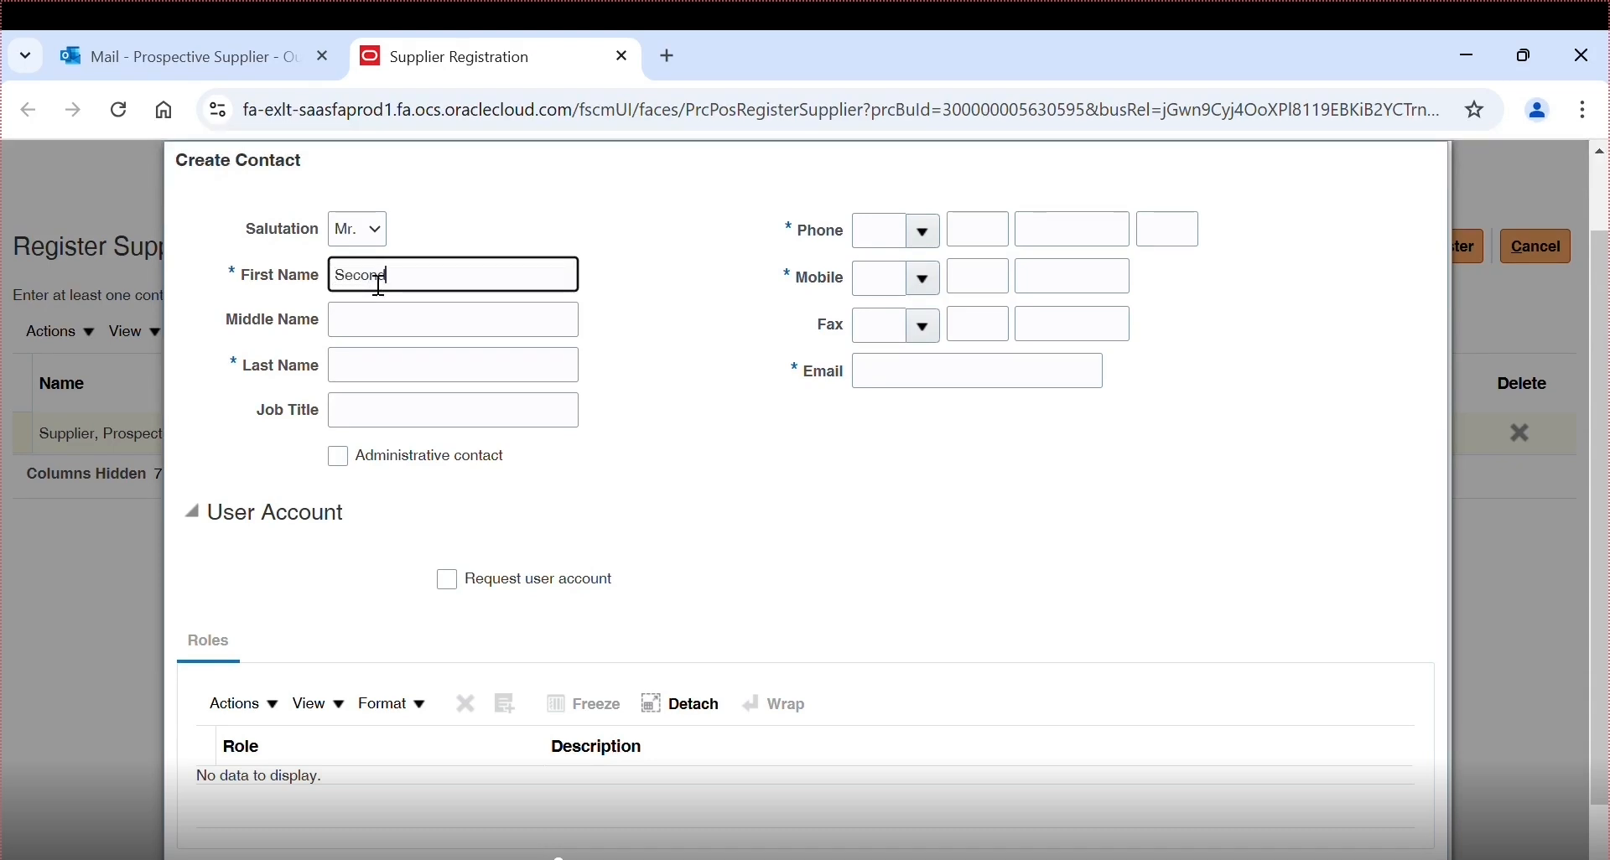
key("Tab")
type("Prospective")
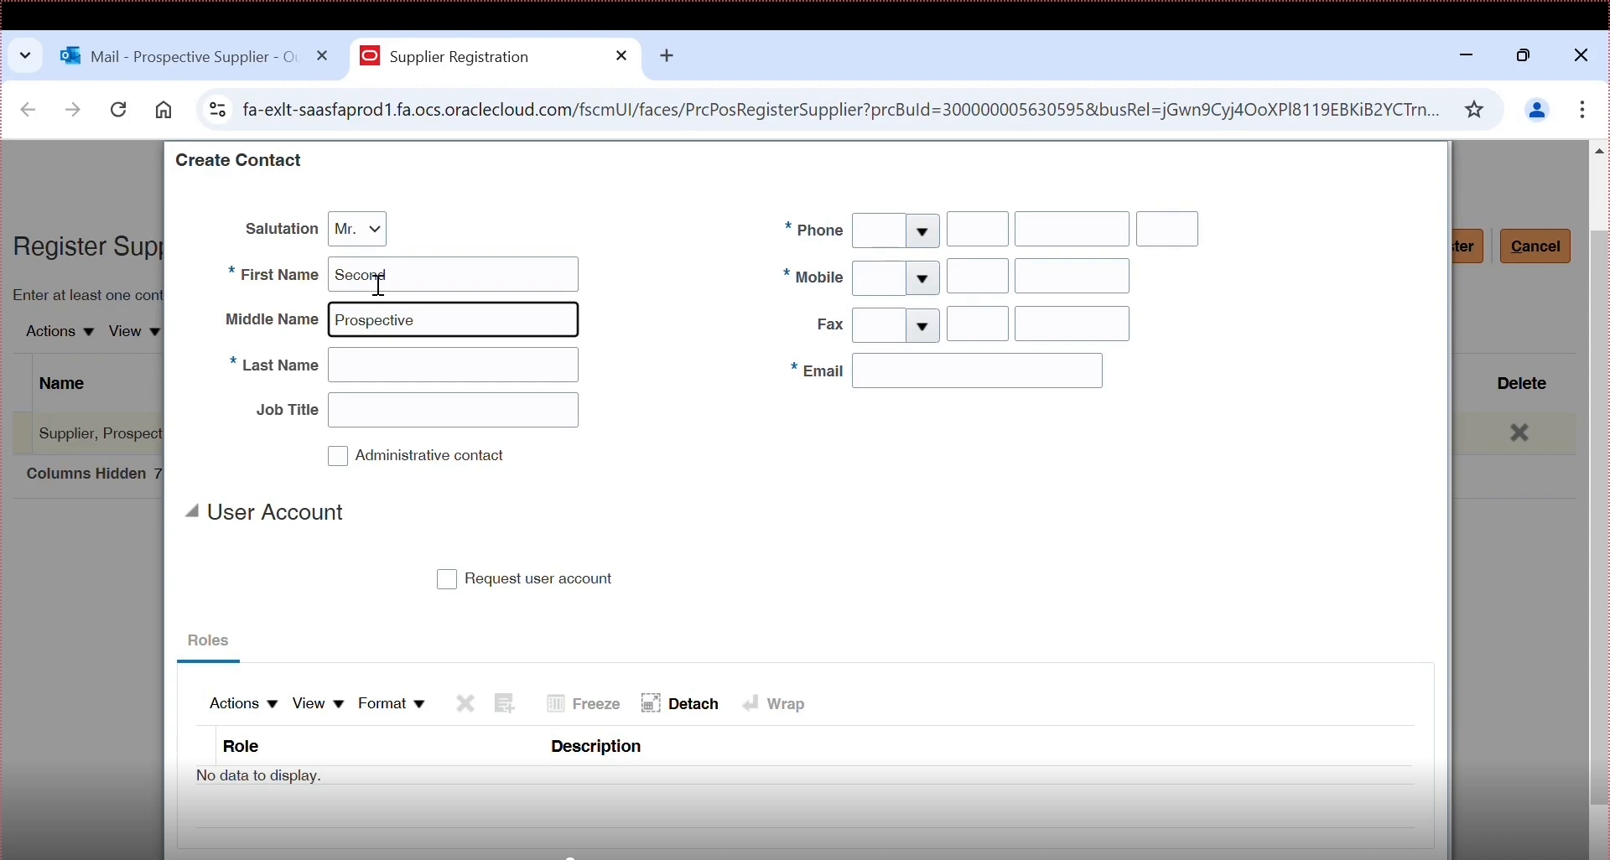
key("Tab")
type("Supplier")
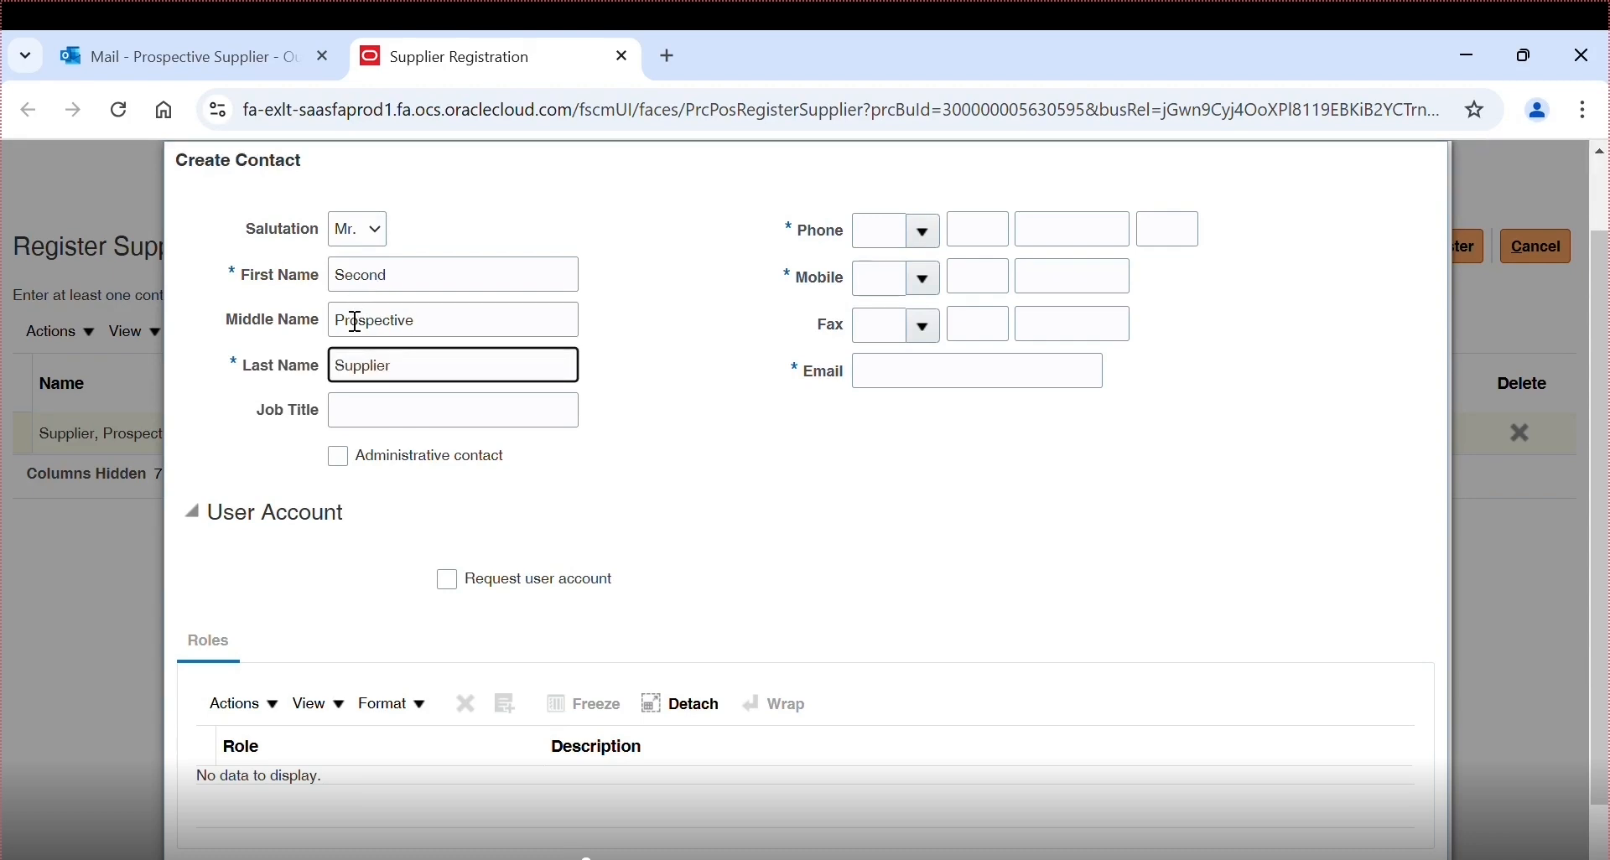
- Give the contact job title Deputy CEO, mark it administrative, and request a user account
left_click(389, 429)
type("Seout")
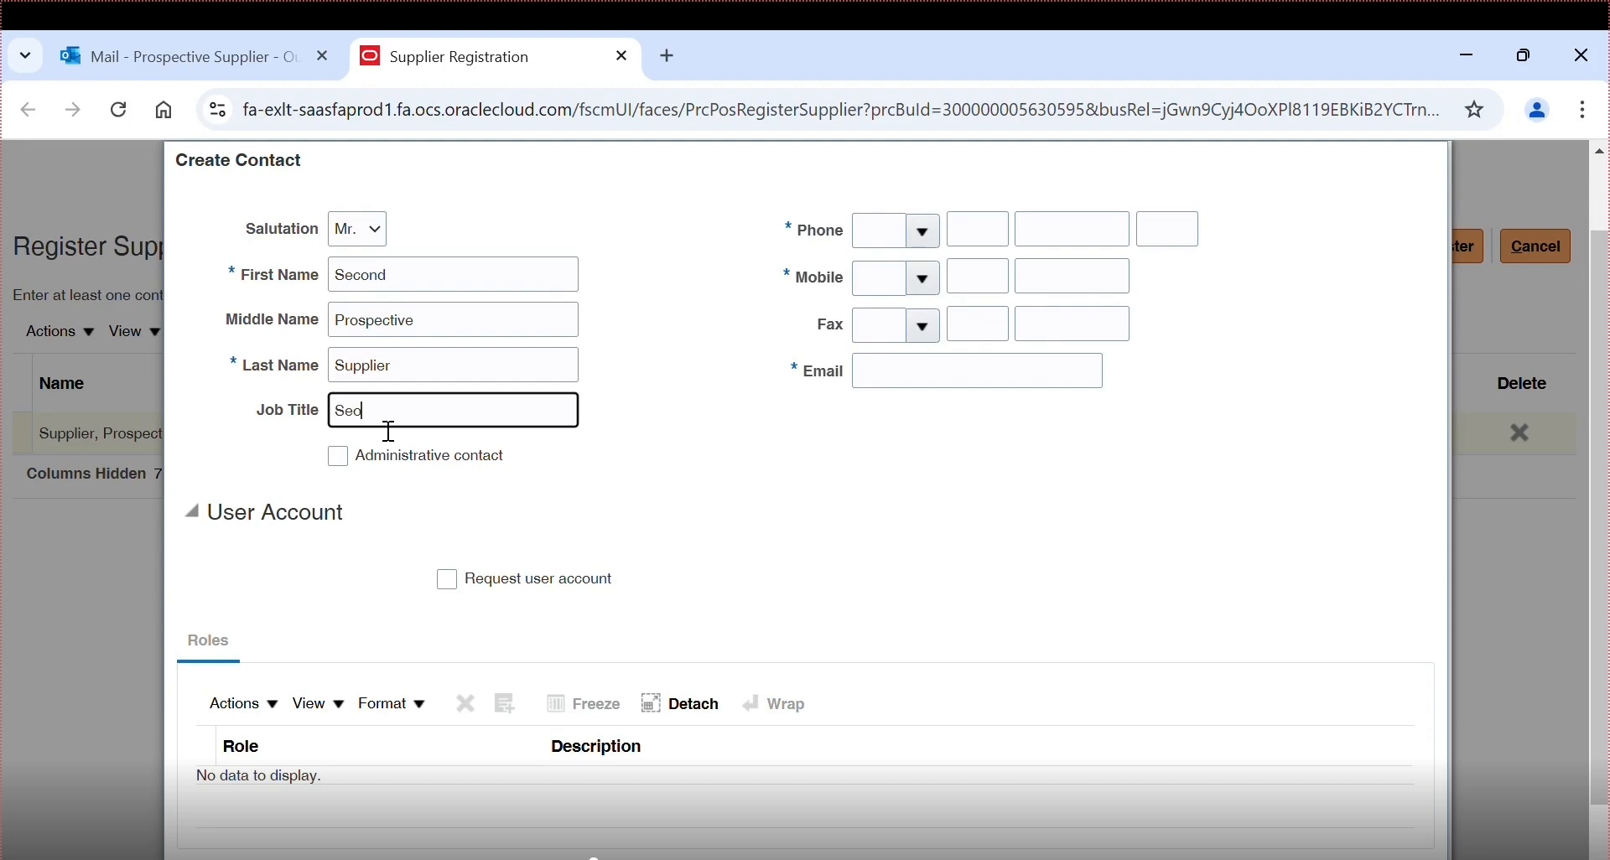
key("BackSpace")
key("BackSpace")
key("BackSpace")
key("BackSpace")
key("BackSpace")
type("Deputy CEO")
left_click(385, 464)
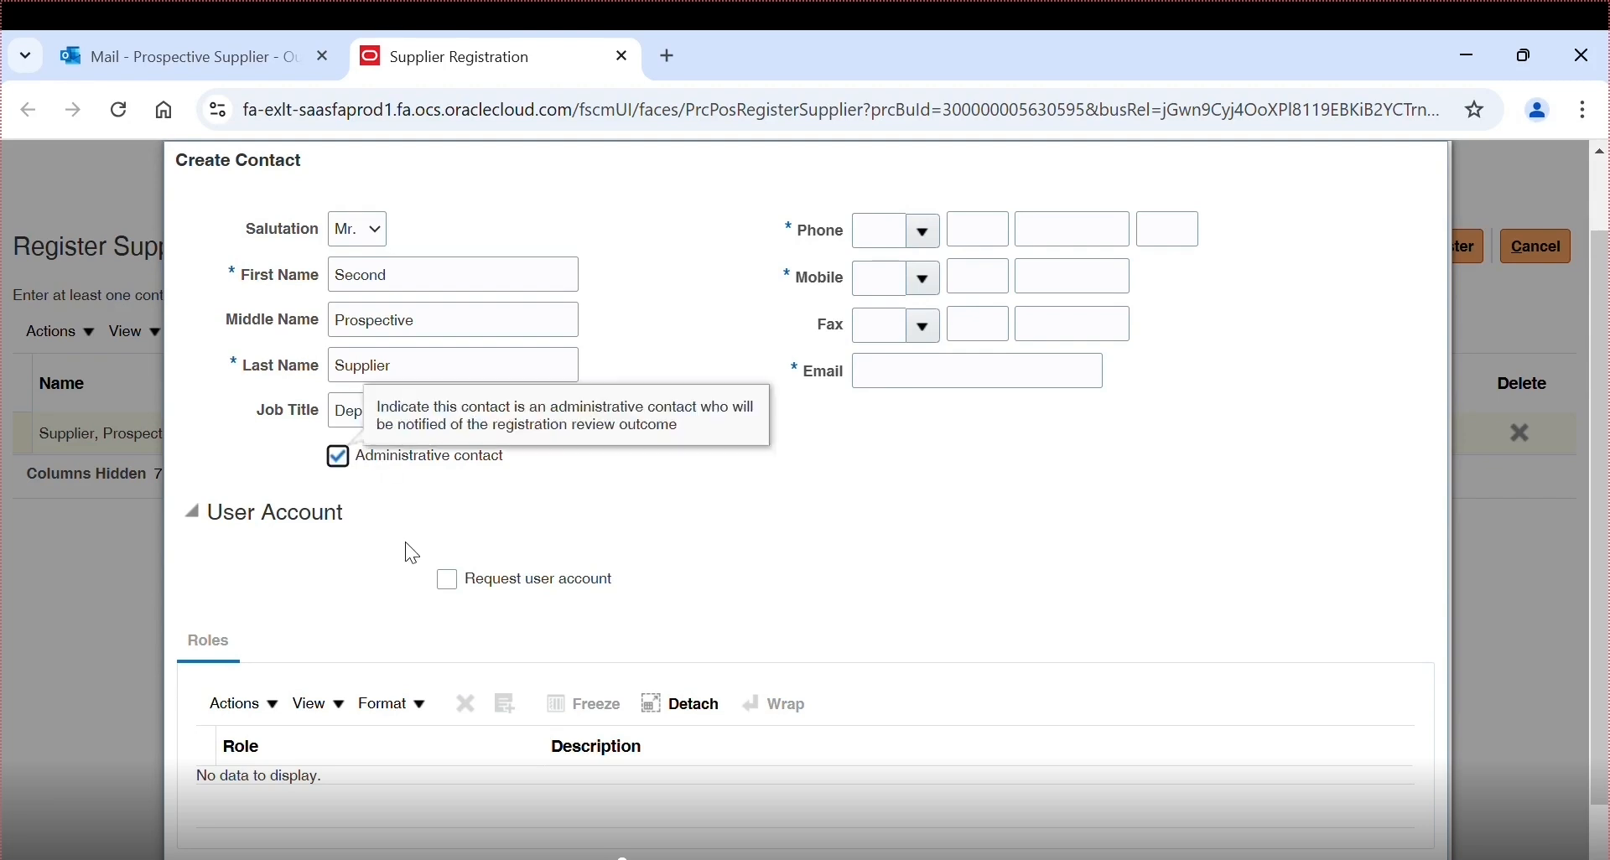
left_click(448, 580)
- Enter the new contact's phone and mobile numbers with their country and area codes
left_click(897, 243)
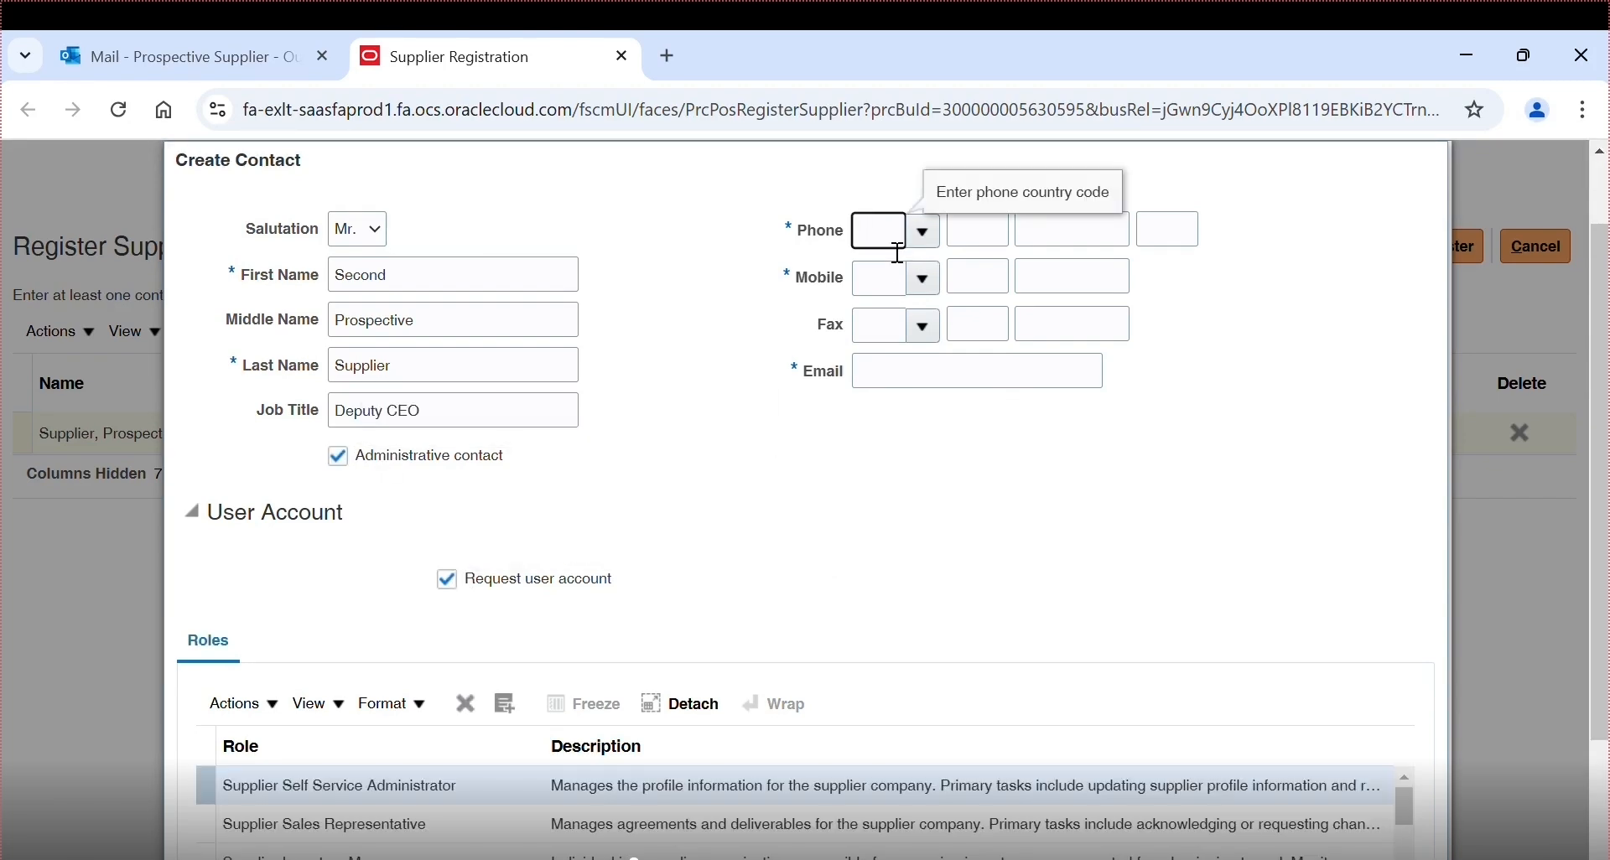
type("1")
key("Tab")
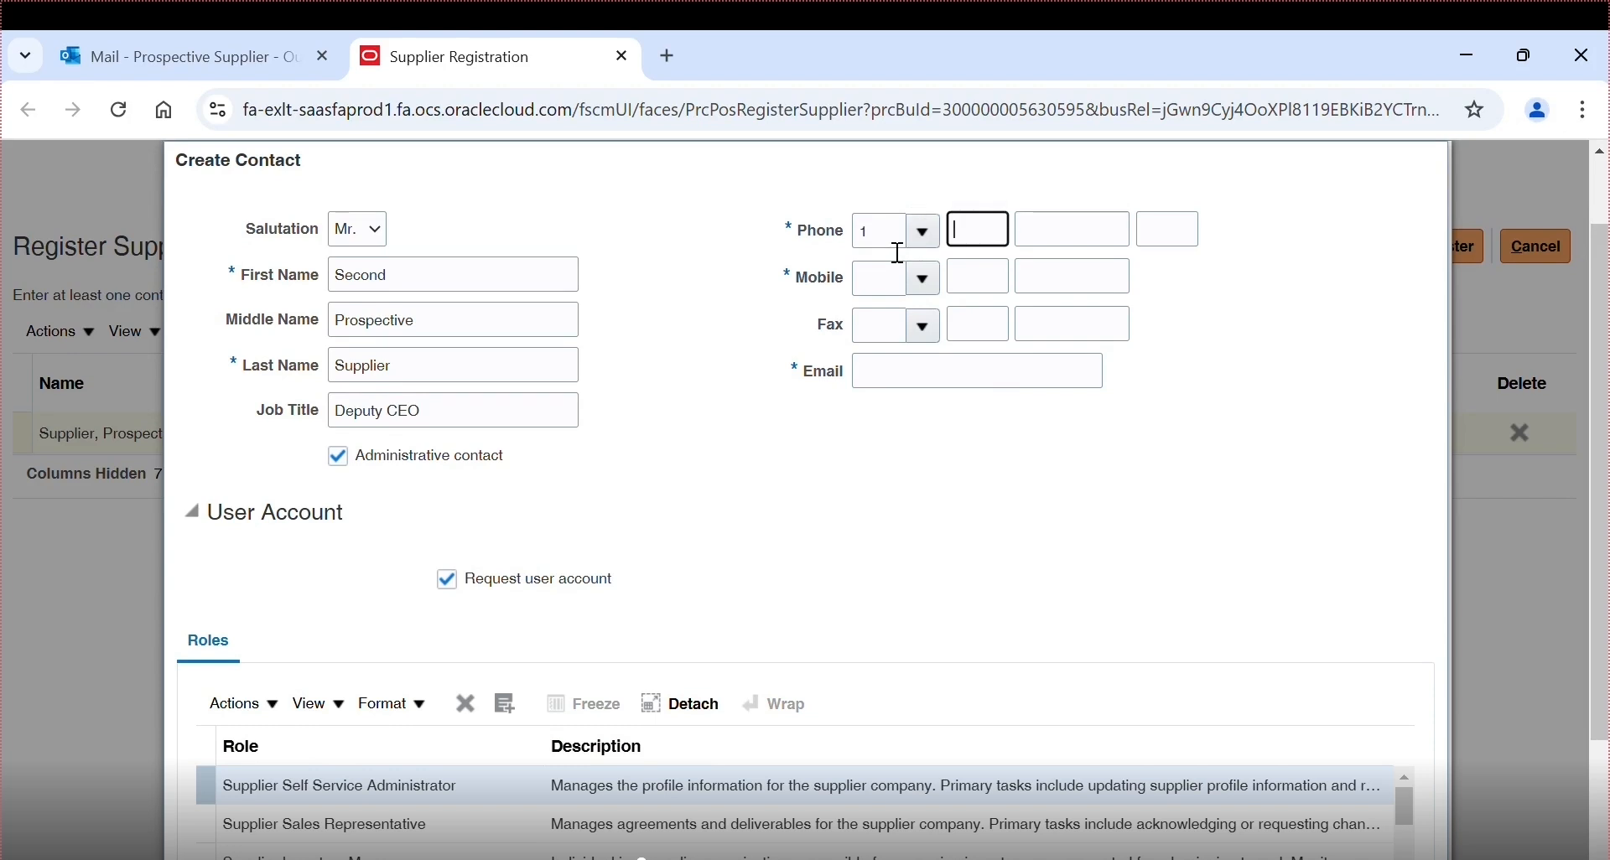
type("868")
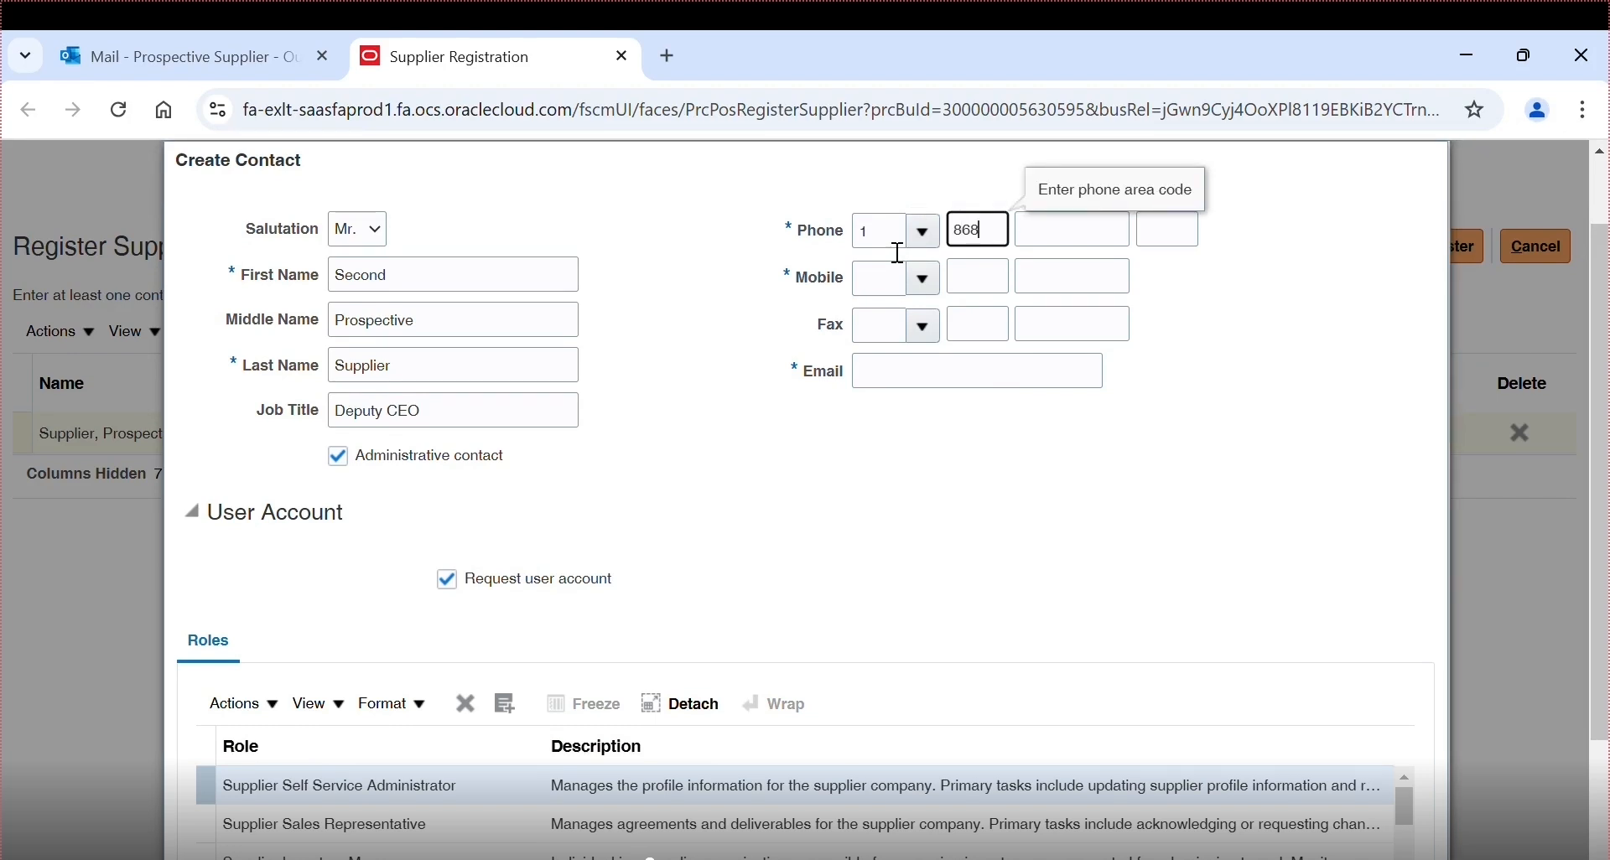
key("Tab")
type("7")
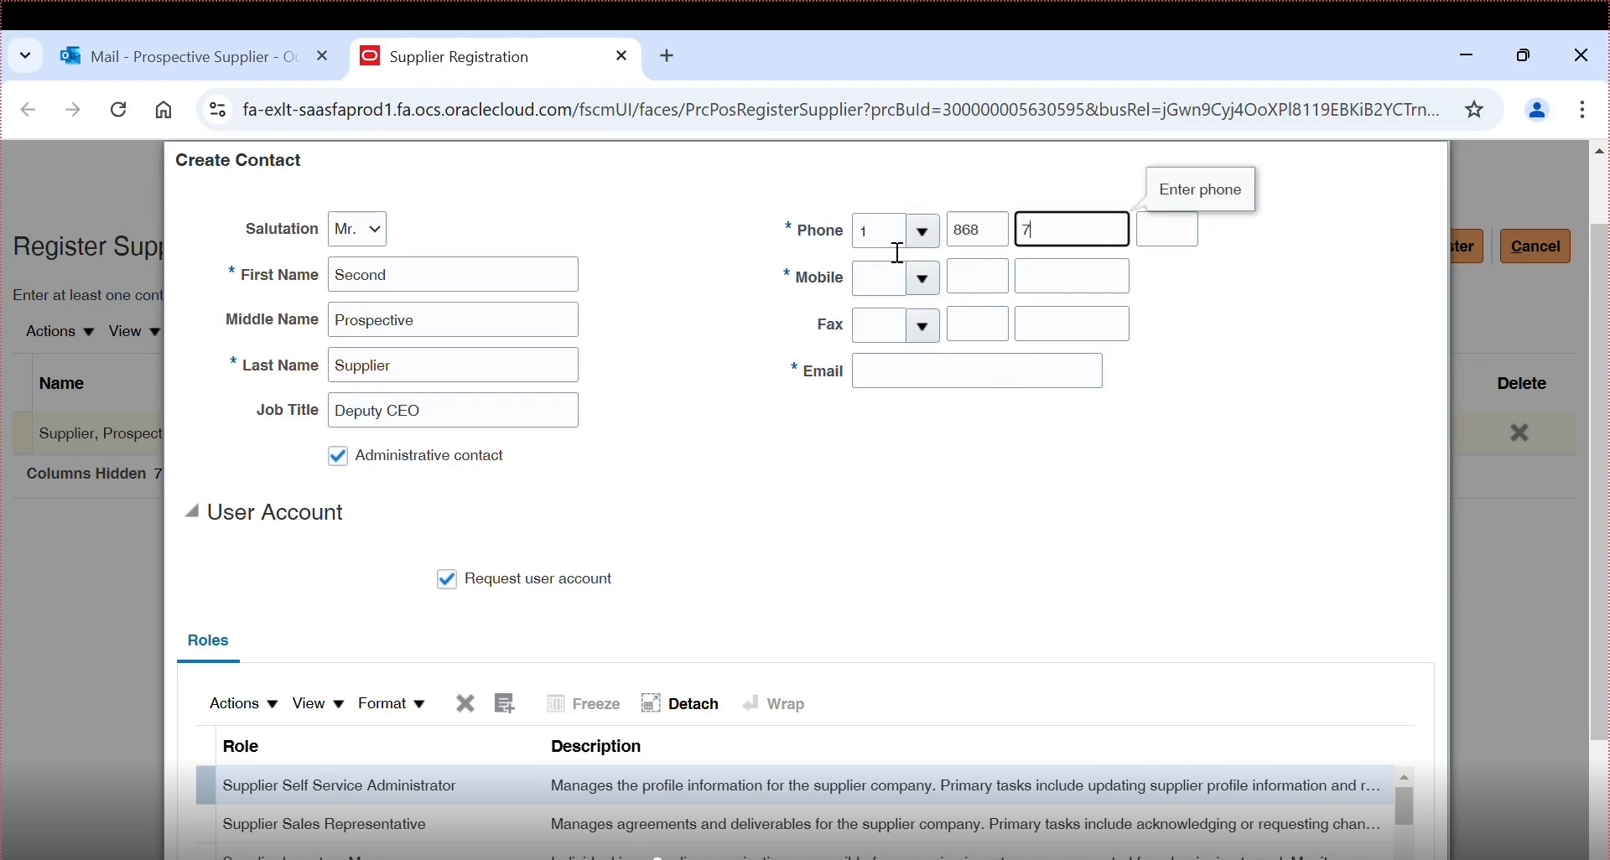
type("891234")
left_click(881, 278)
type("1")
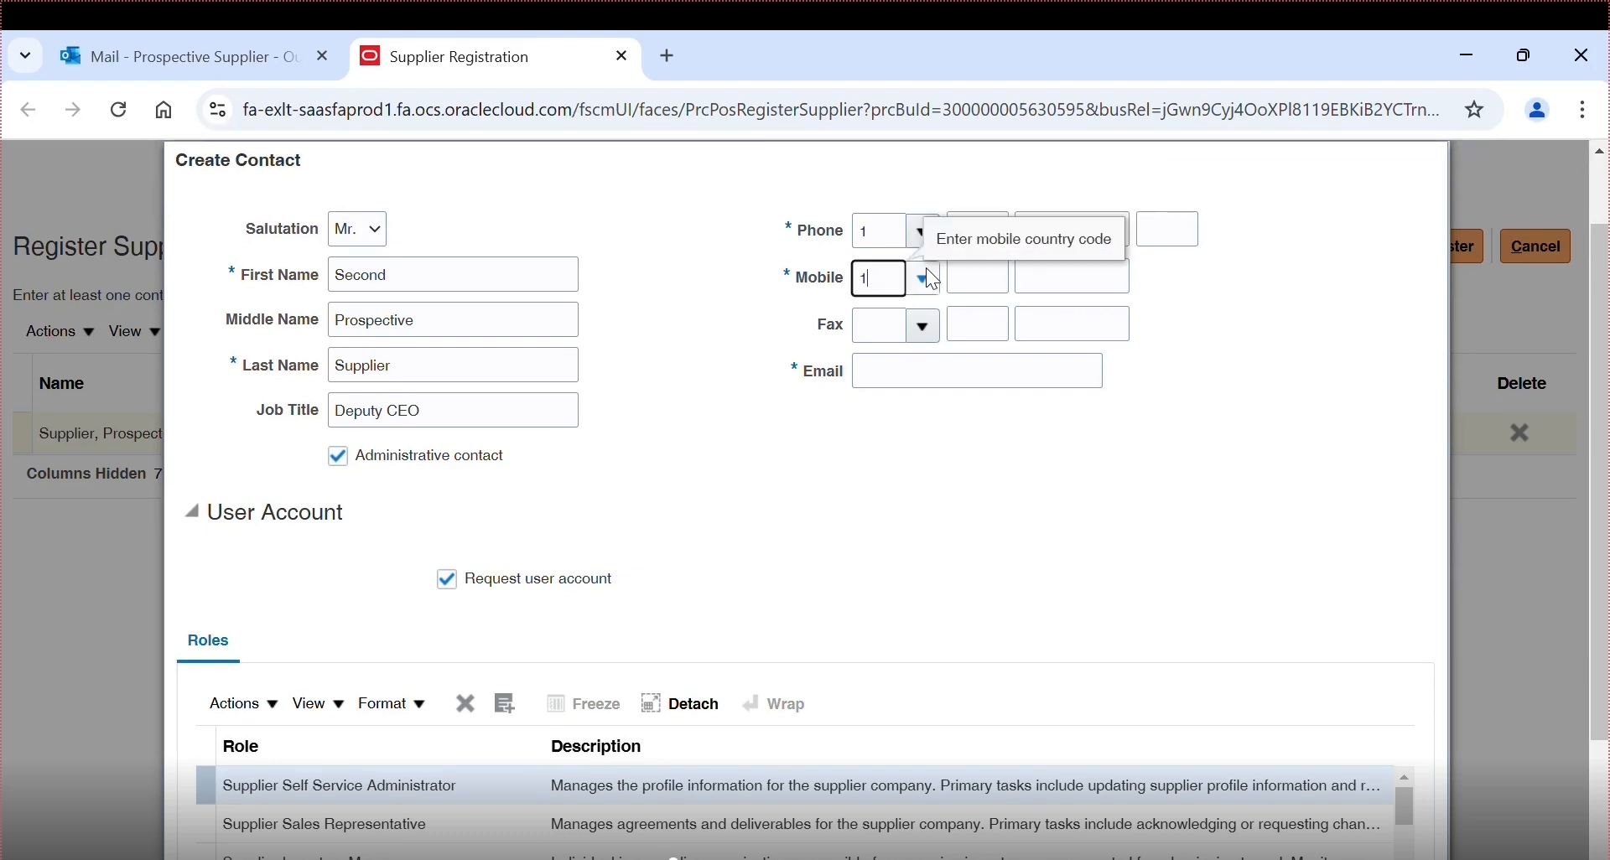
left_click(977, 280)
type("868")
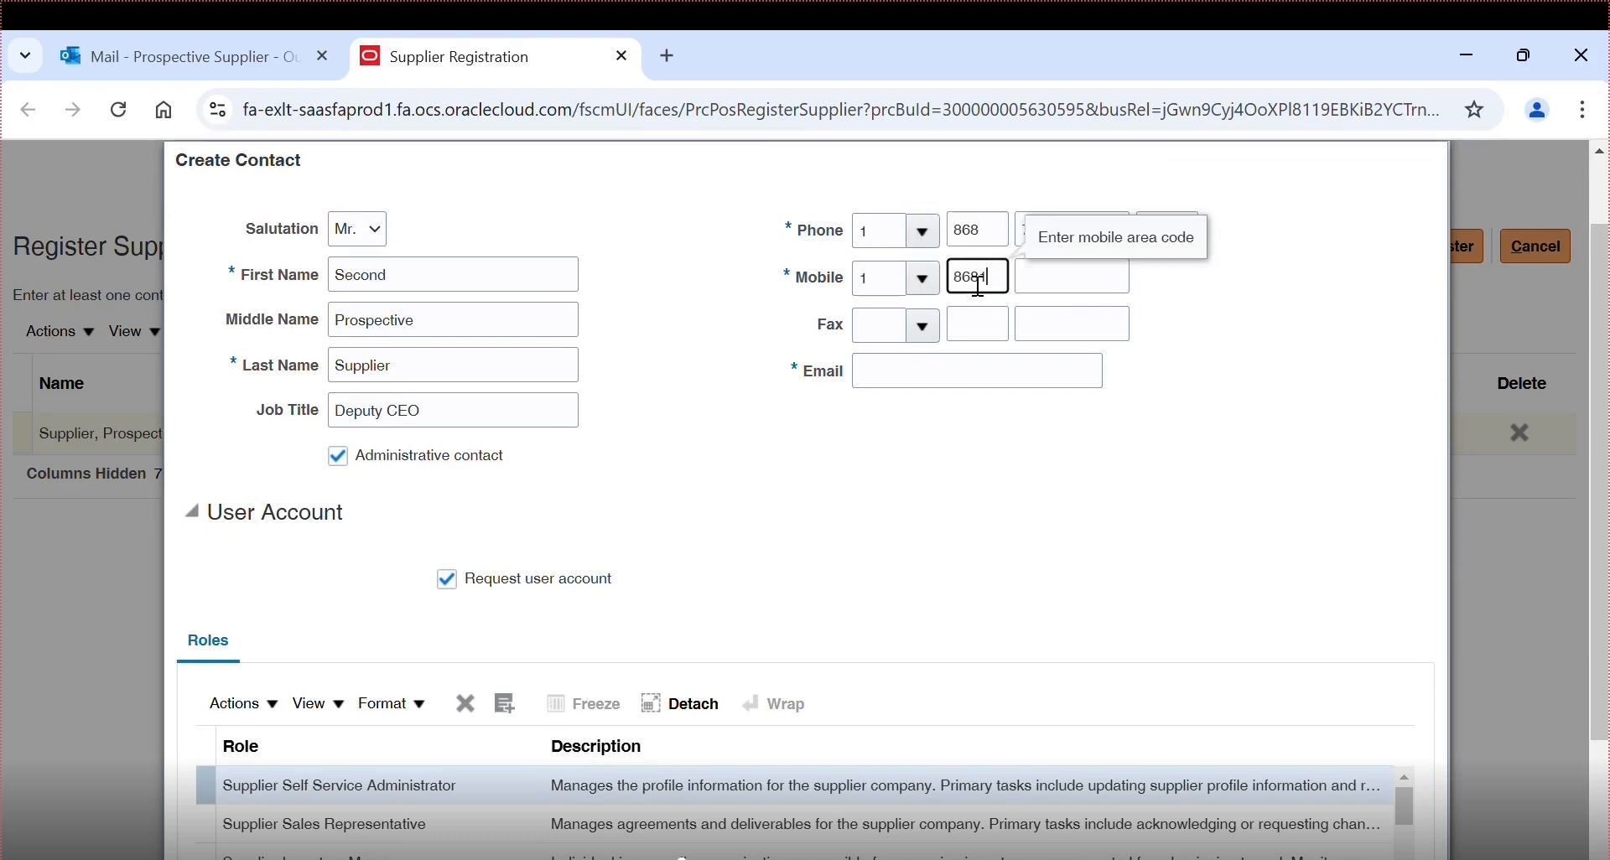
left_click(1059, 296)
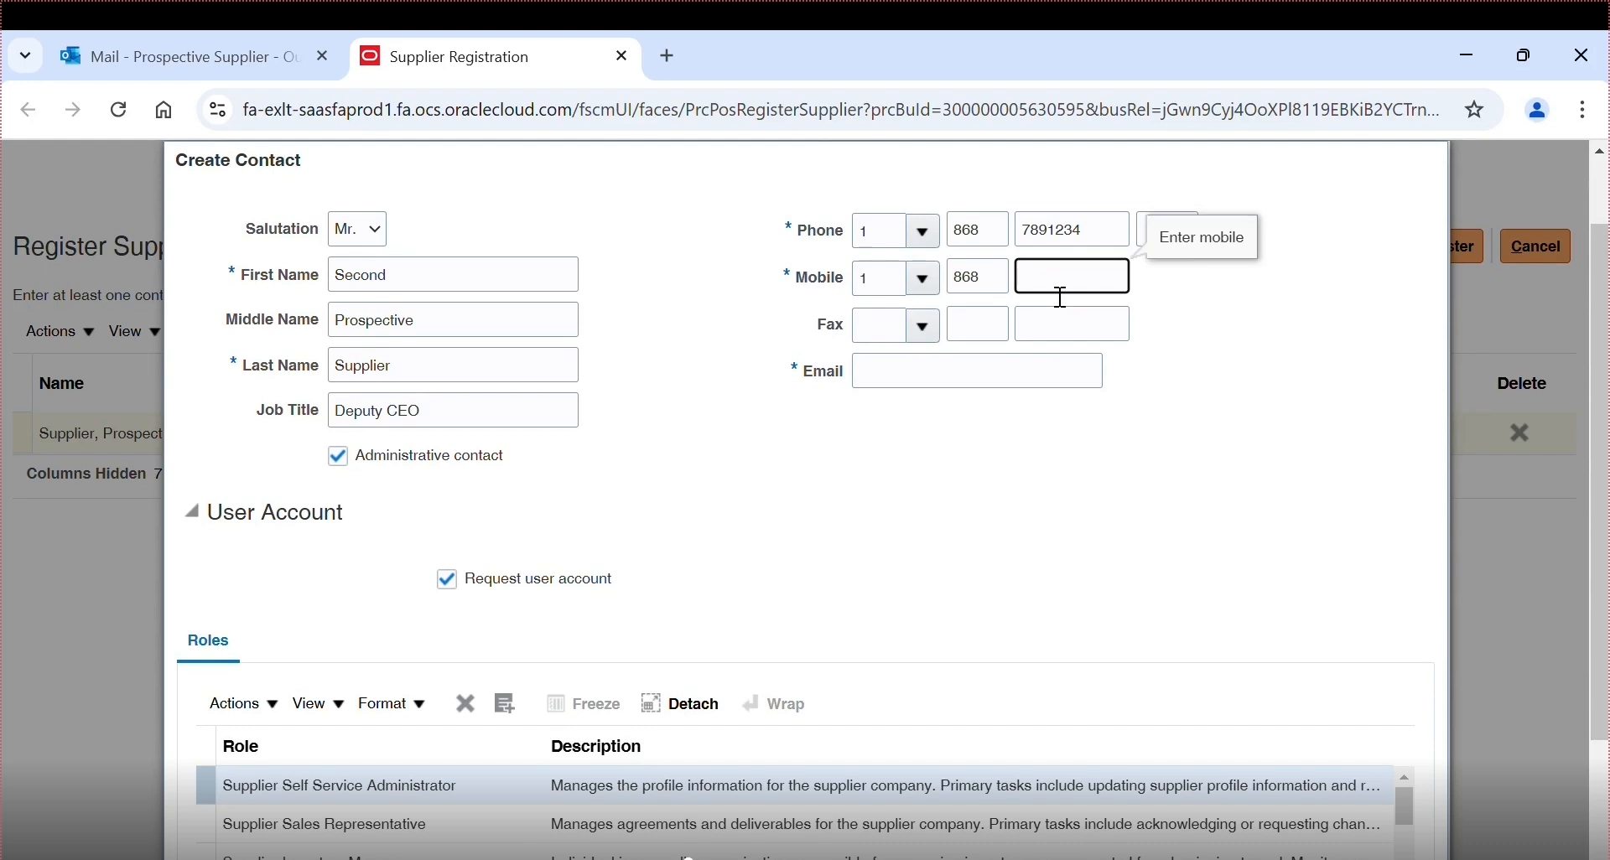
type("7891234")
- Enter the second contact's e-mail address
left_click(966, 379)
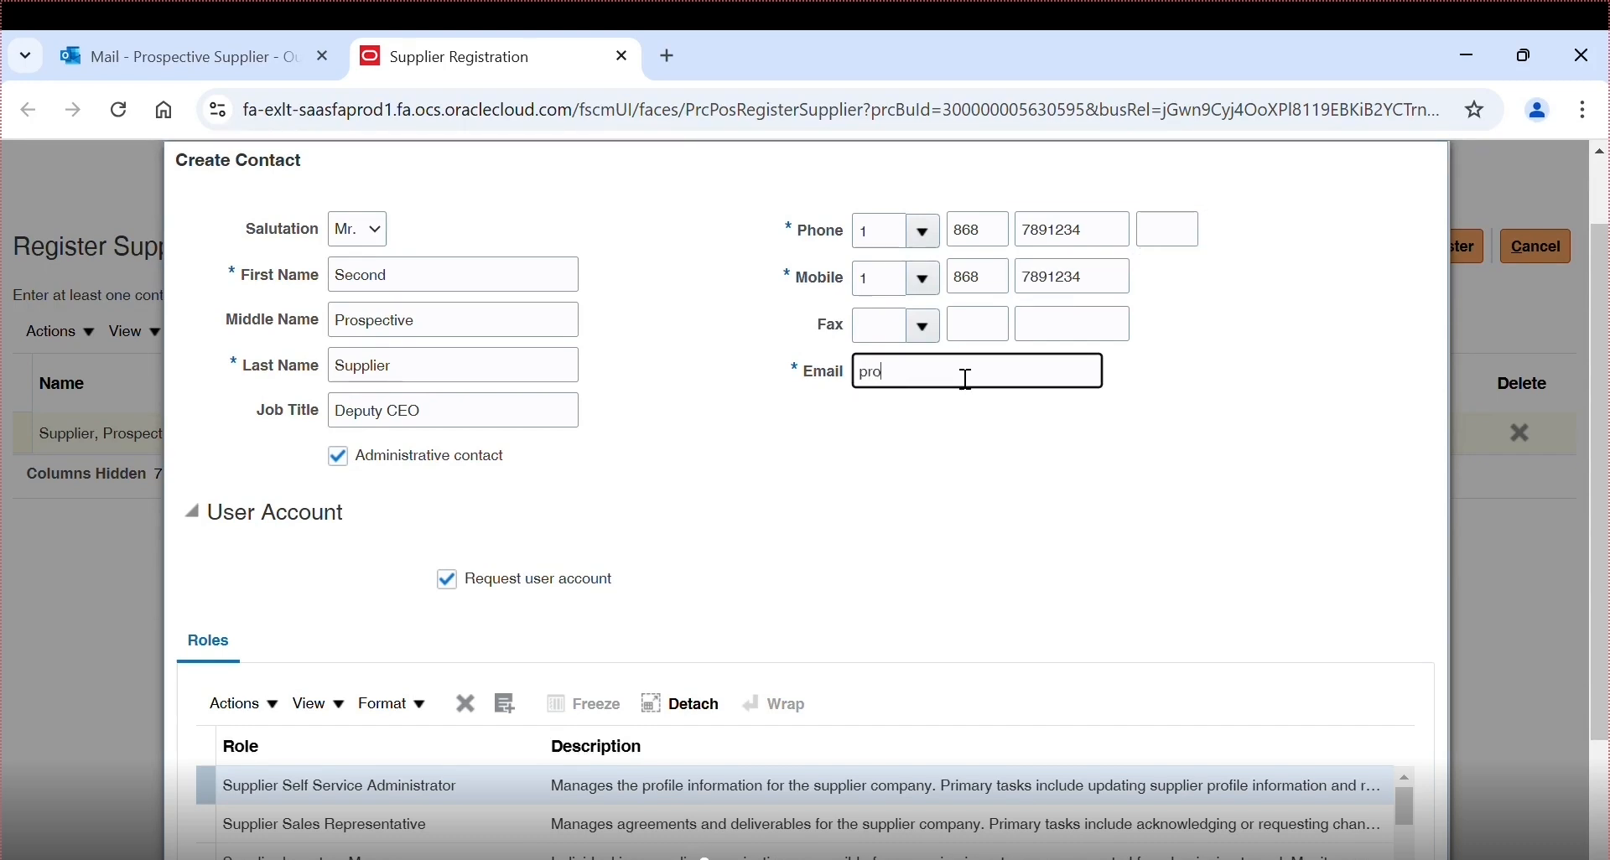
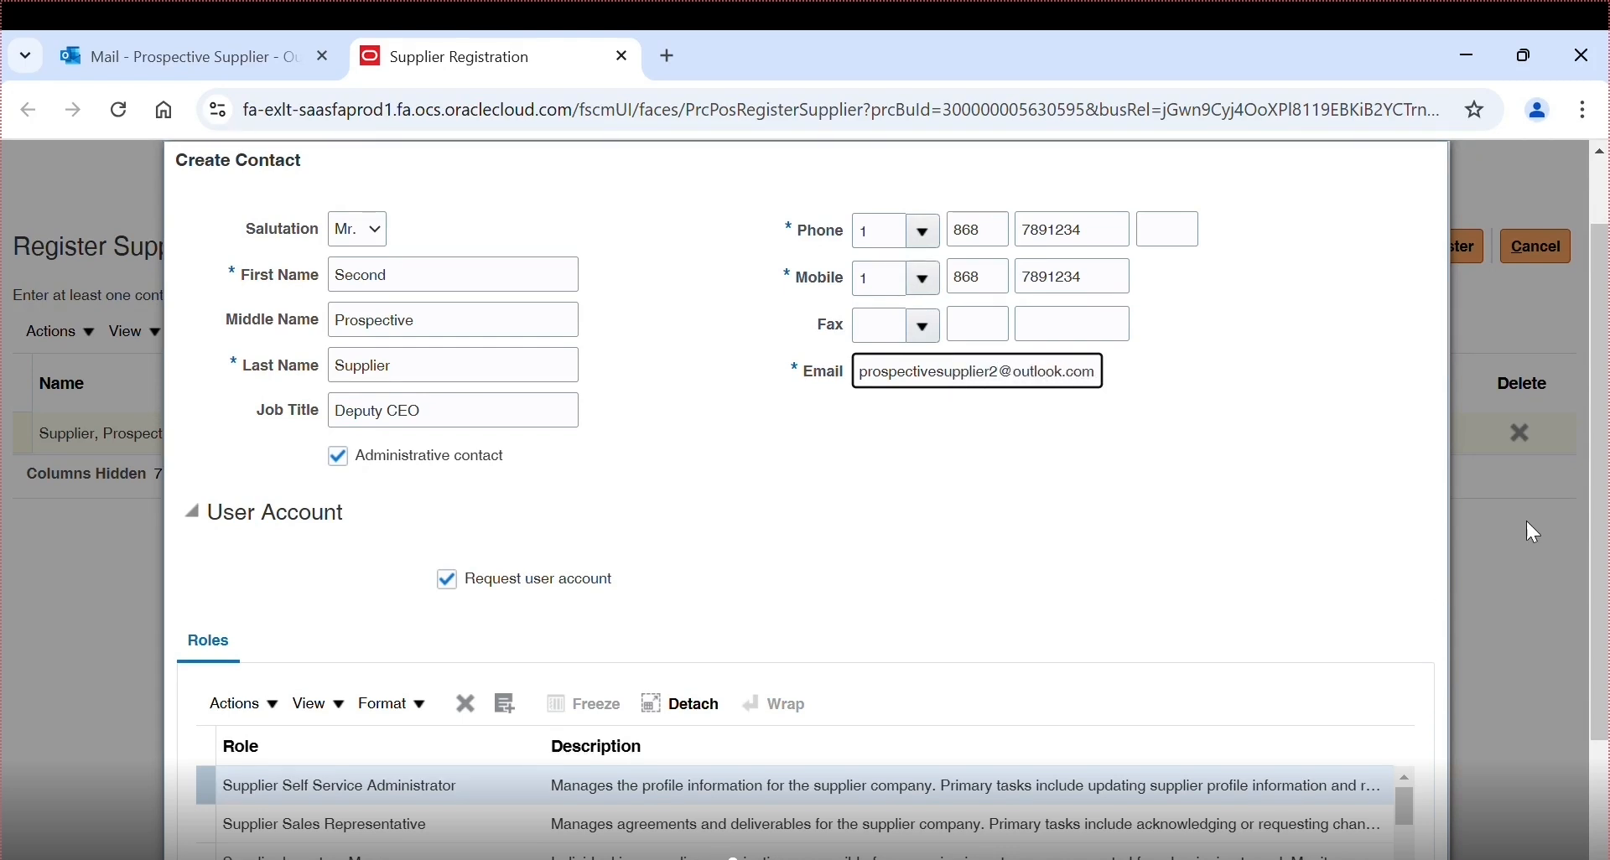
left_click(1257, 476)
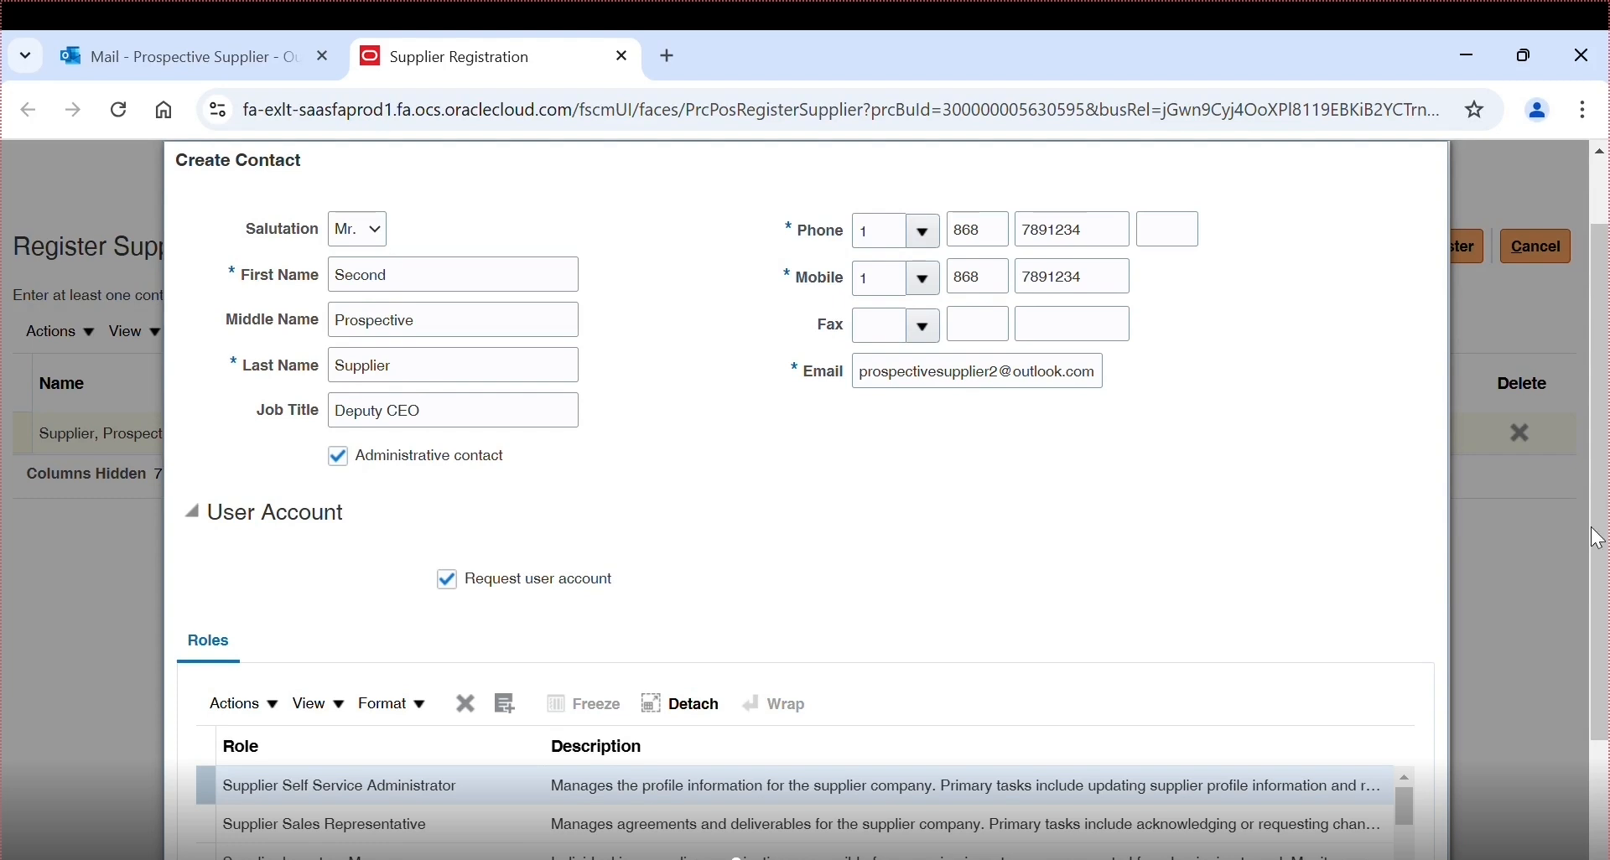
scroll(1592, 537, "down", 2)
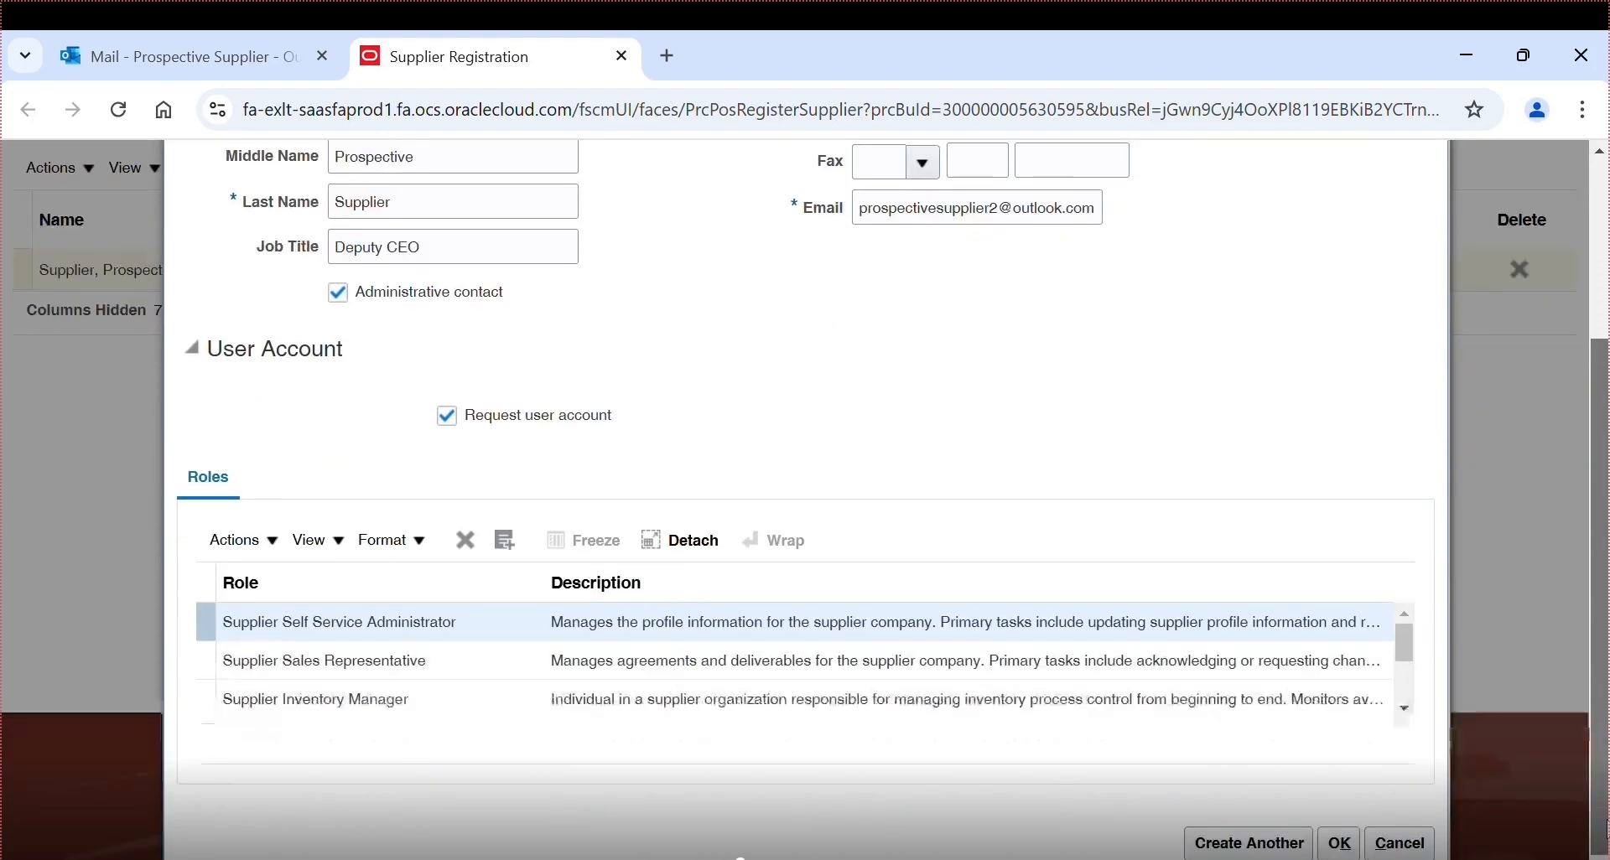
- Save the second contact and begin a new address on the Addresses step
left_click(1339, 843)
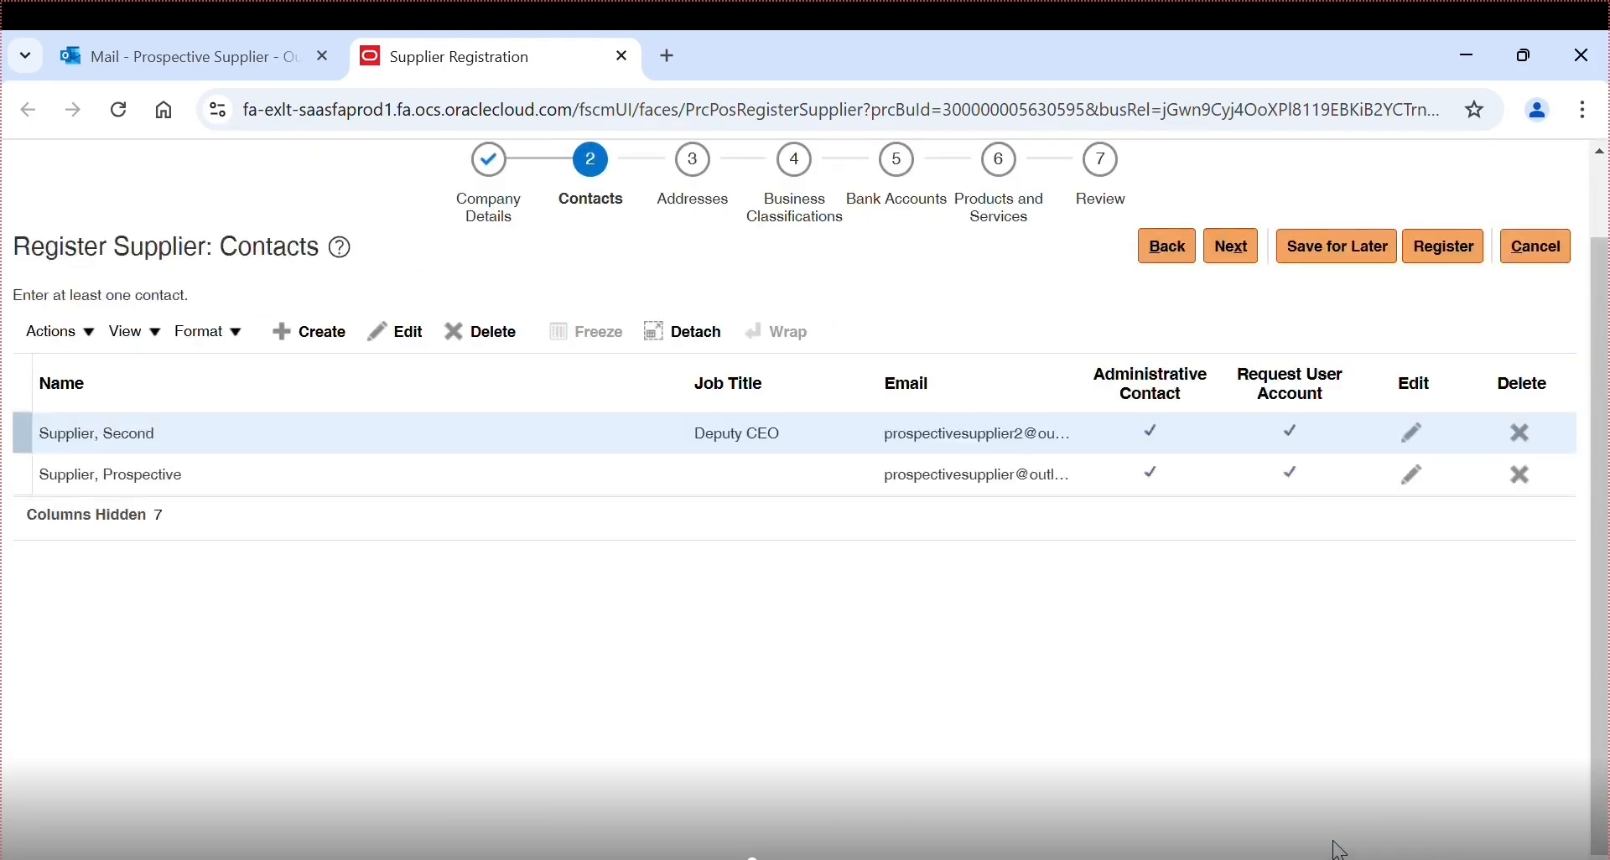
left_click(707, 175)
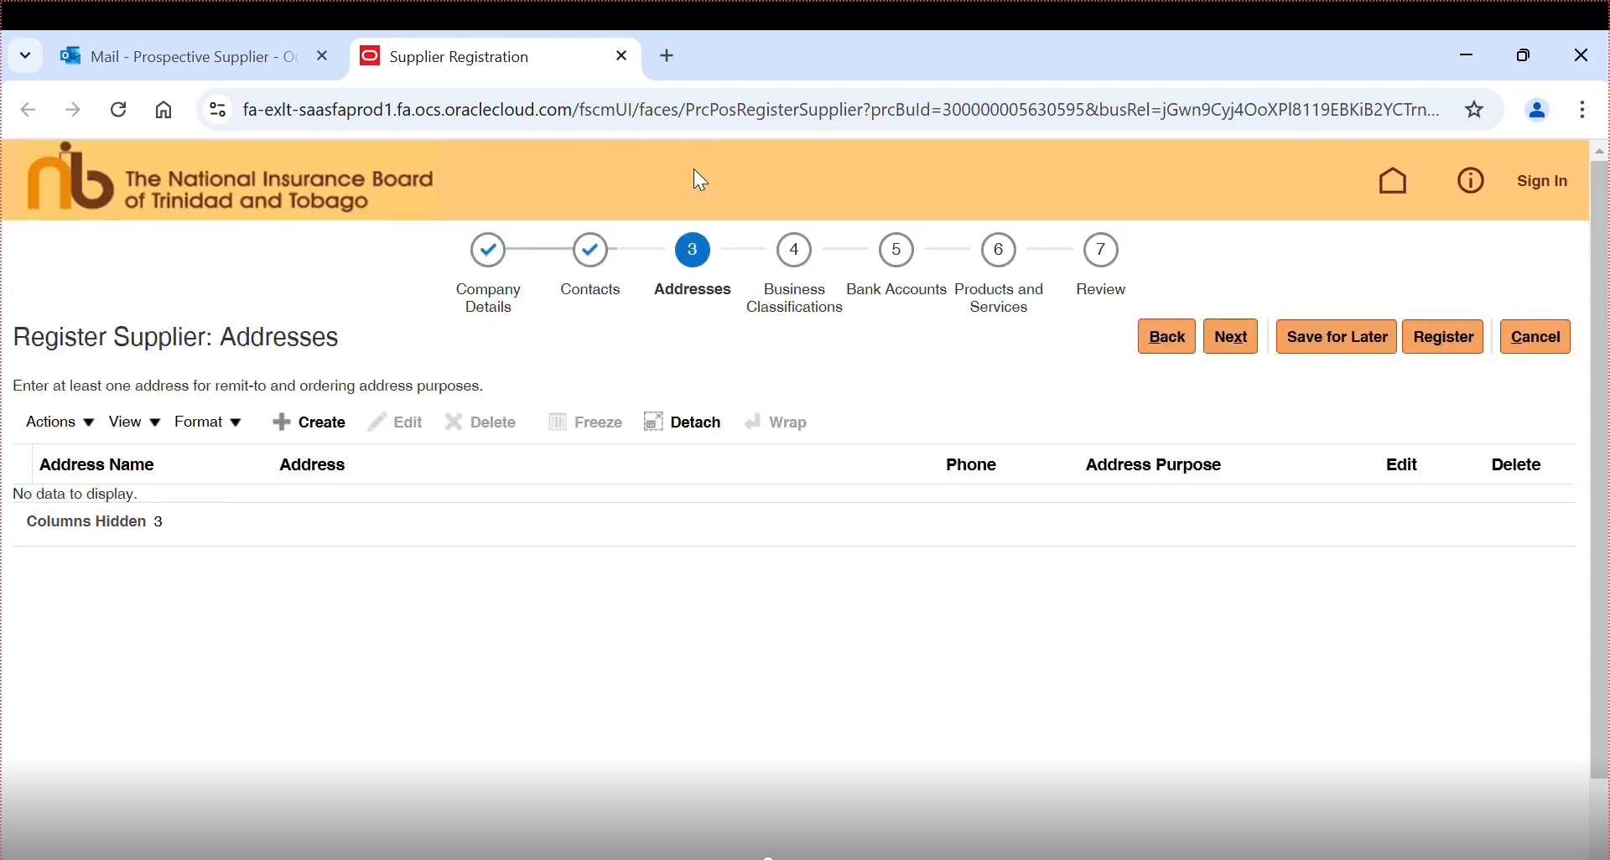
left_click(290, 432)
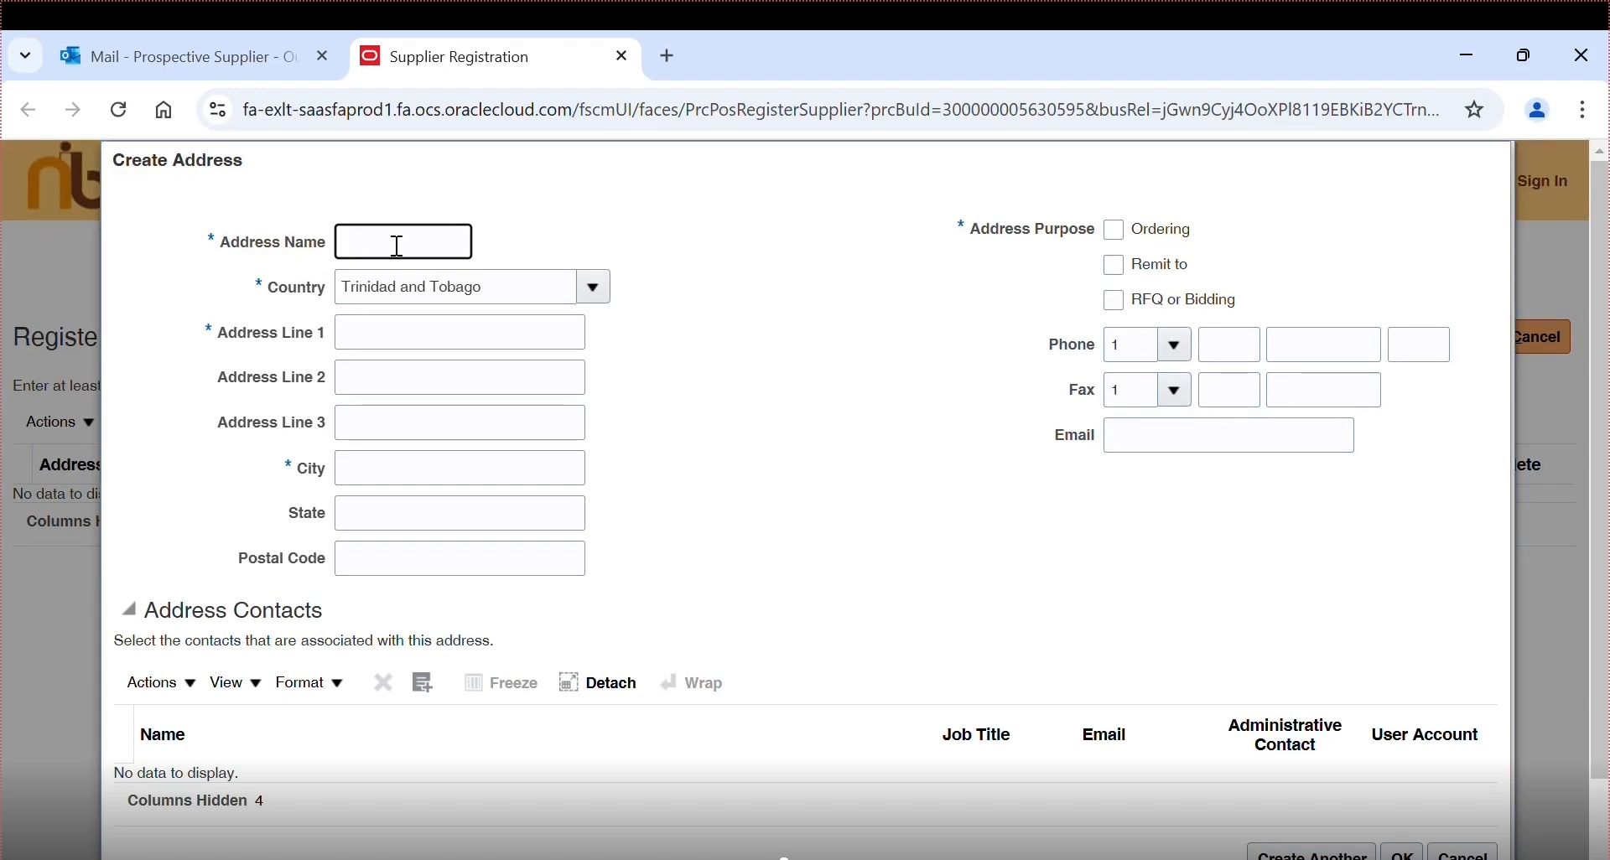
- Name the address Main Office and enter its first address line and city Port of Spain
type("Main Office")
left_click(451, 344)
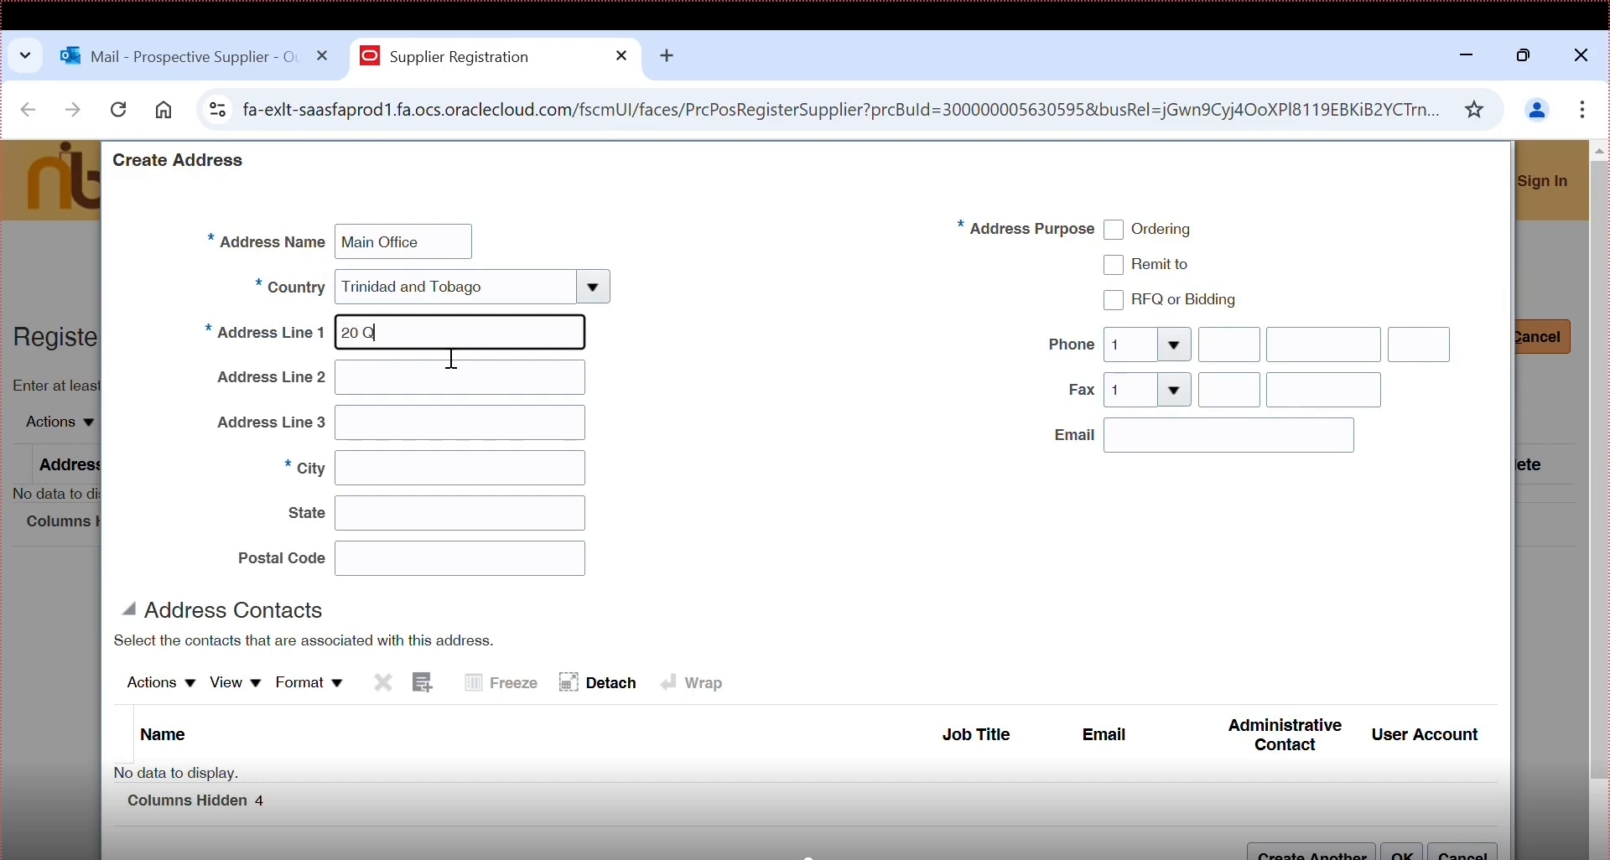
left_click(451, 477)
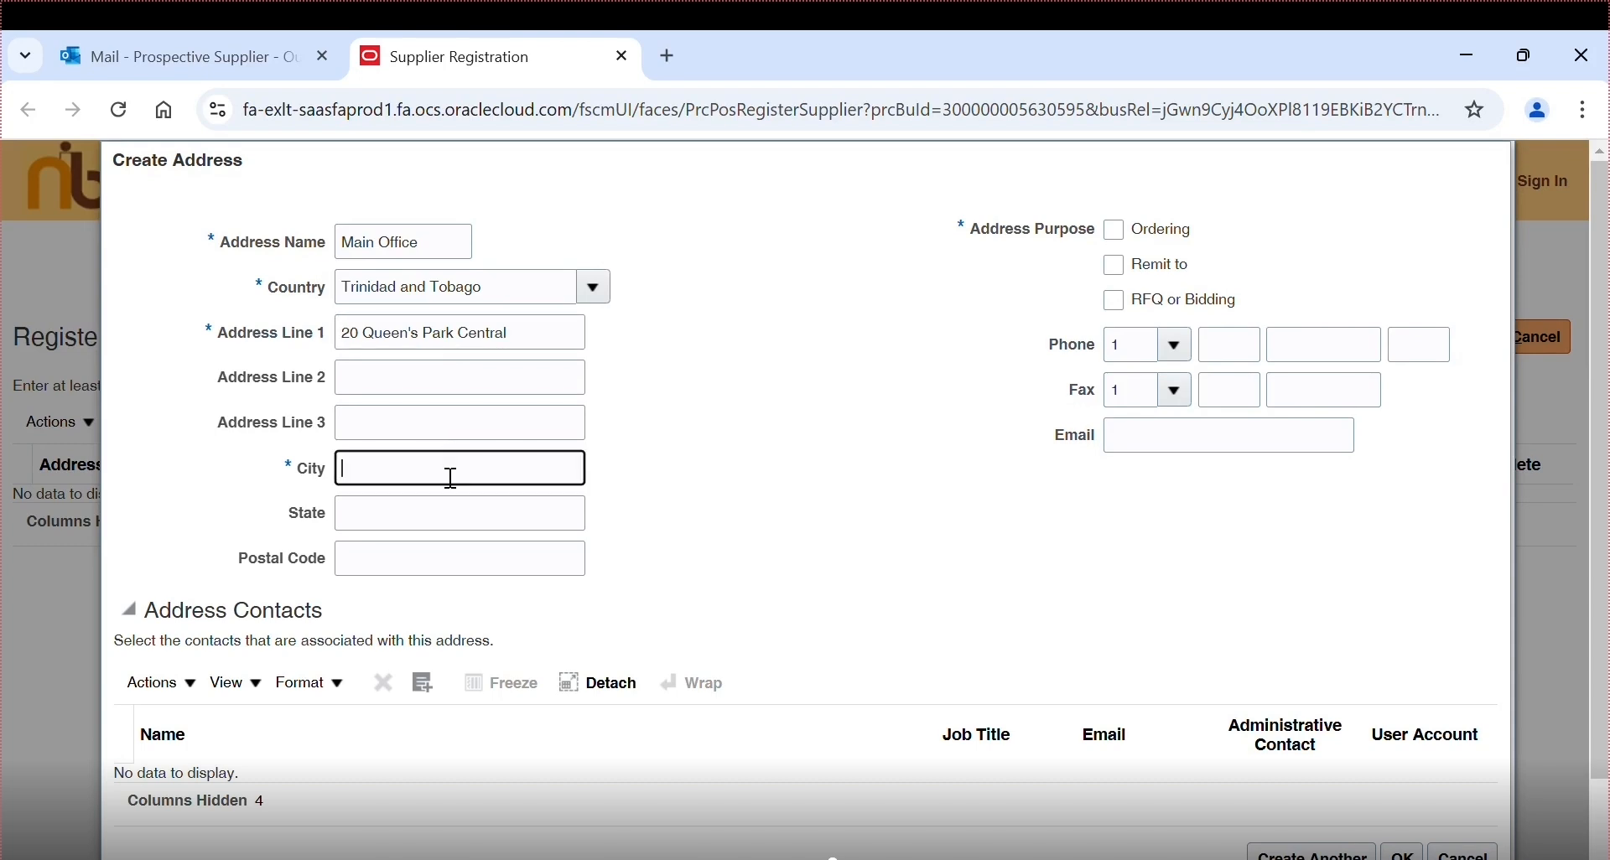
type("Port of ")
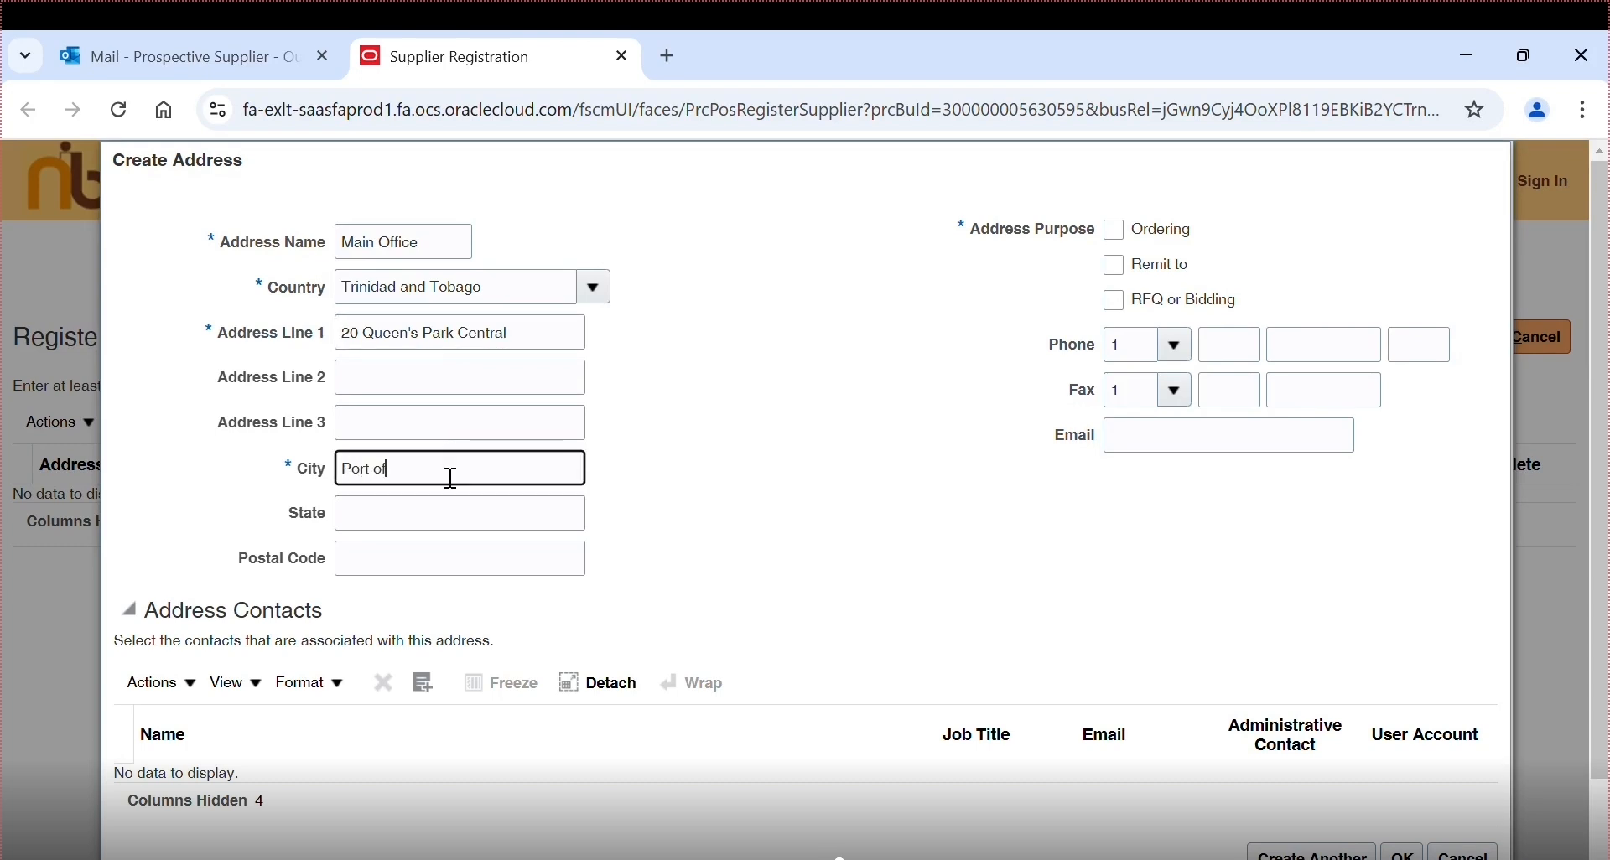
type("Spain")
- Tick the Ordering, Remit to and RFQ or Bidding purposes and enter the location phone and e-mail
left_click(1115, 230)
left_click(1115, 264)
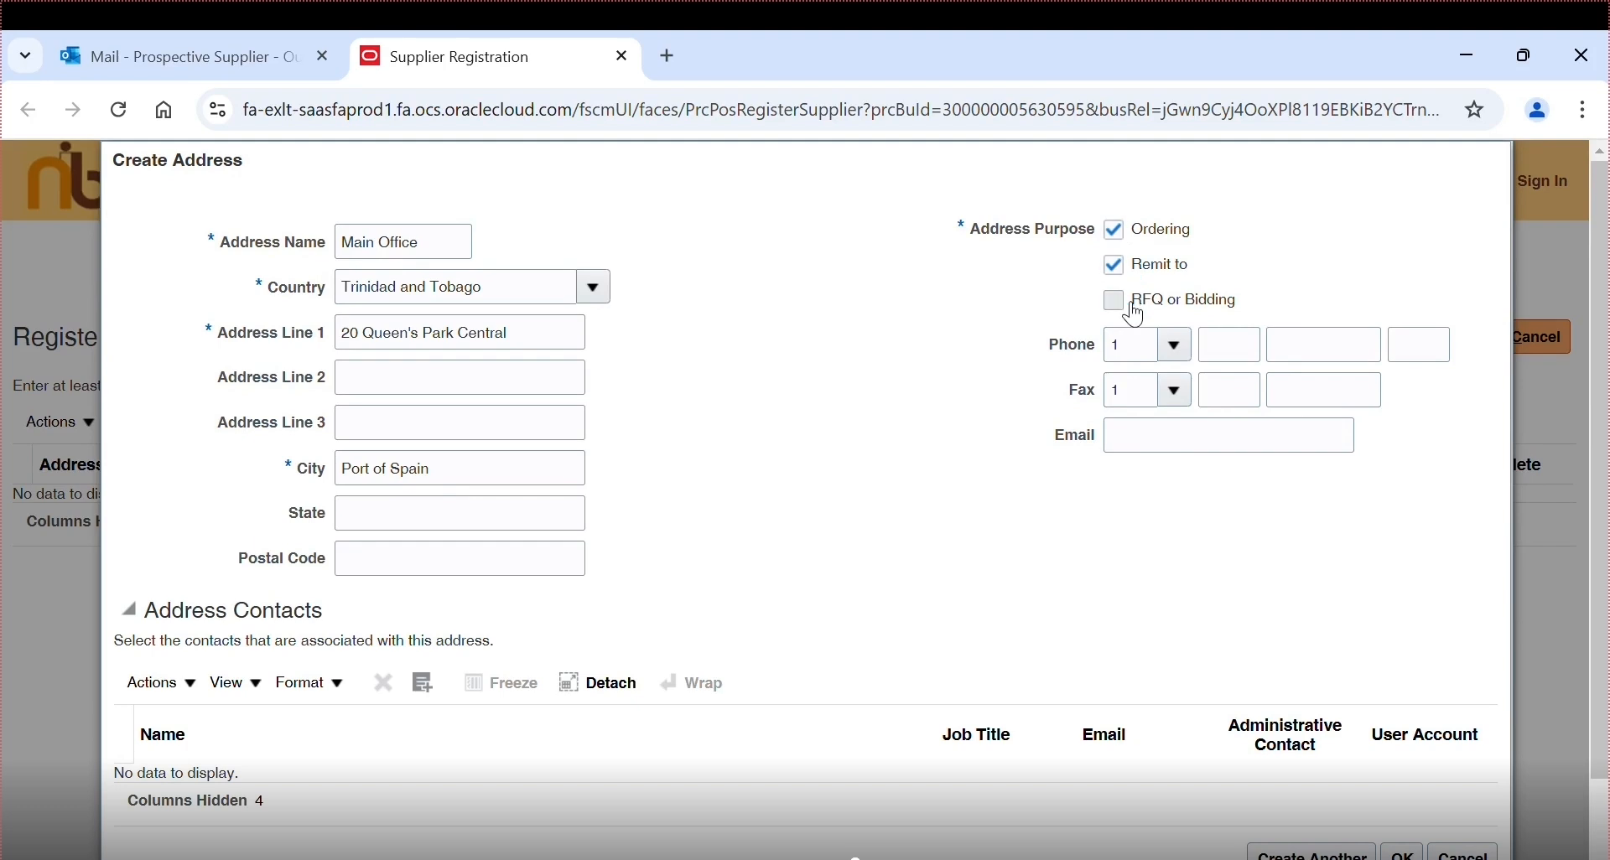
left_click(1115, 300)
left_click(1229, 345)
type("868")
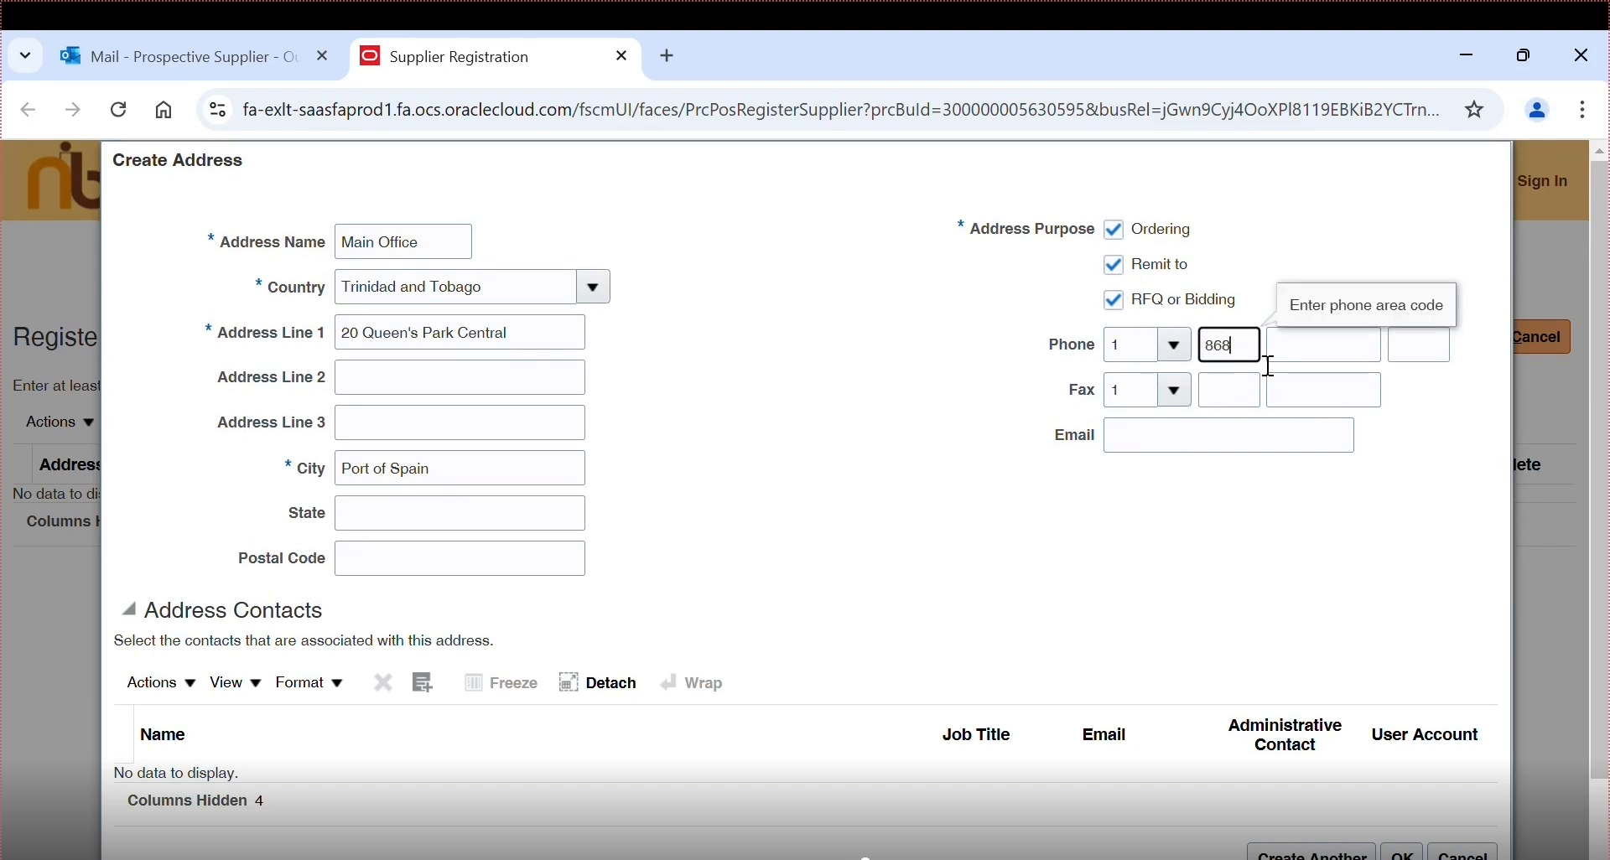
key("Tab")
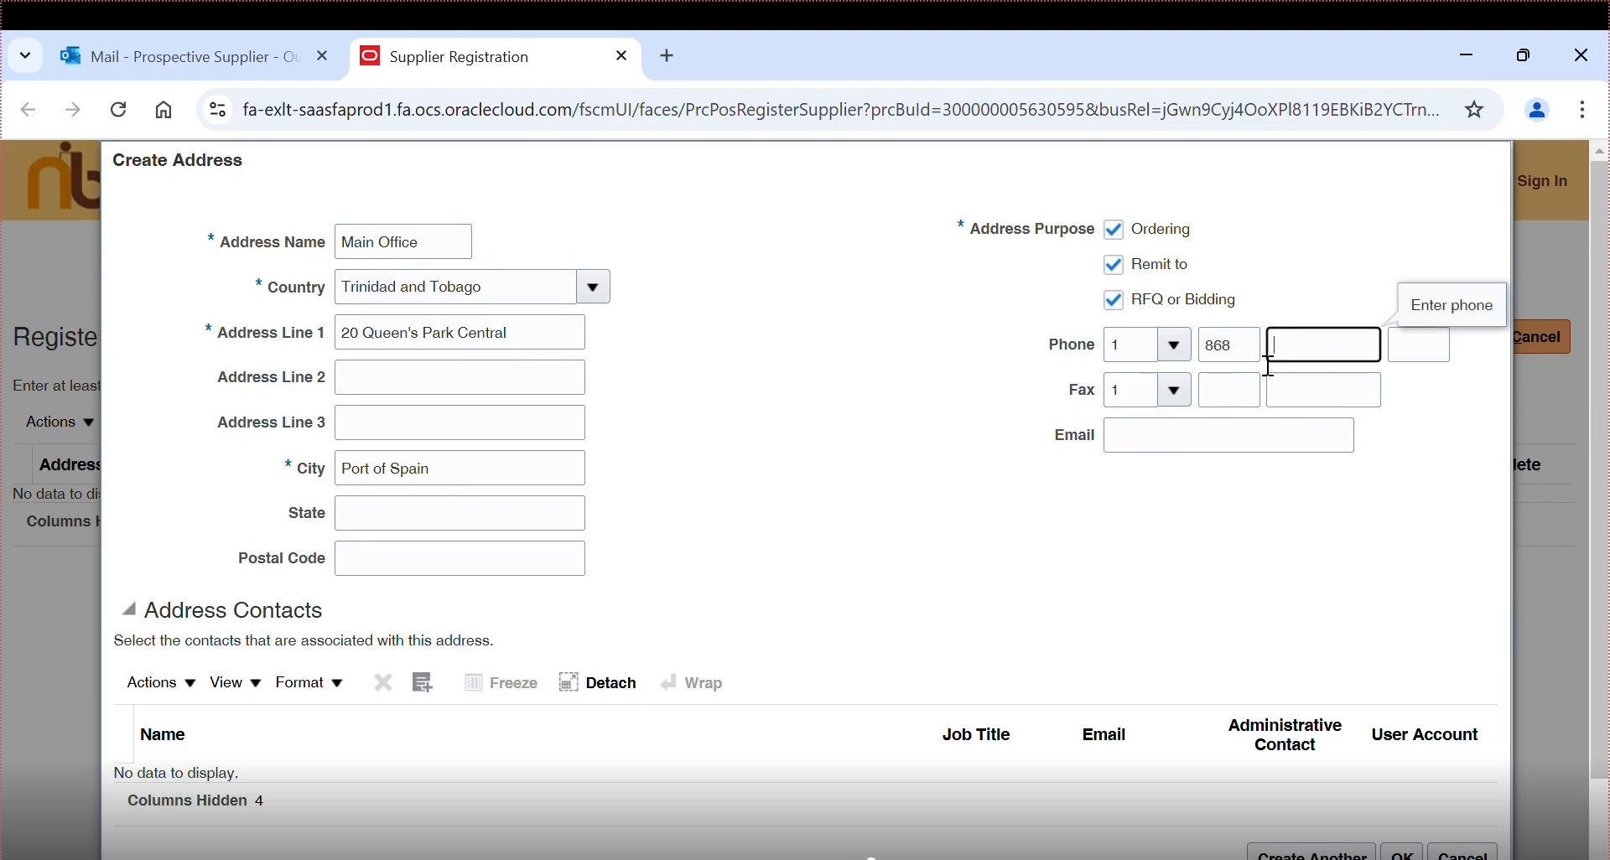
type("7777777")
left_click(1224, 433)
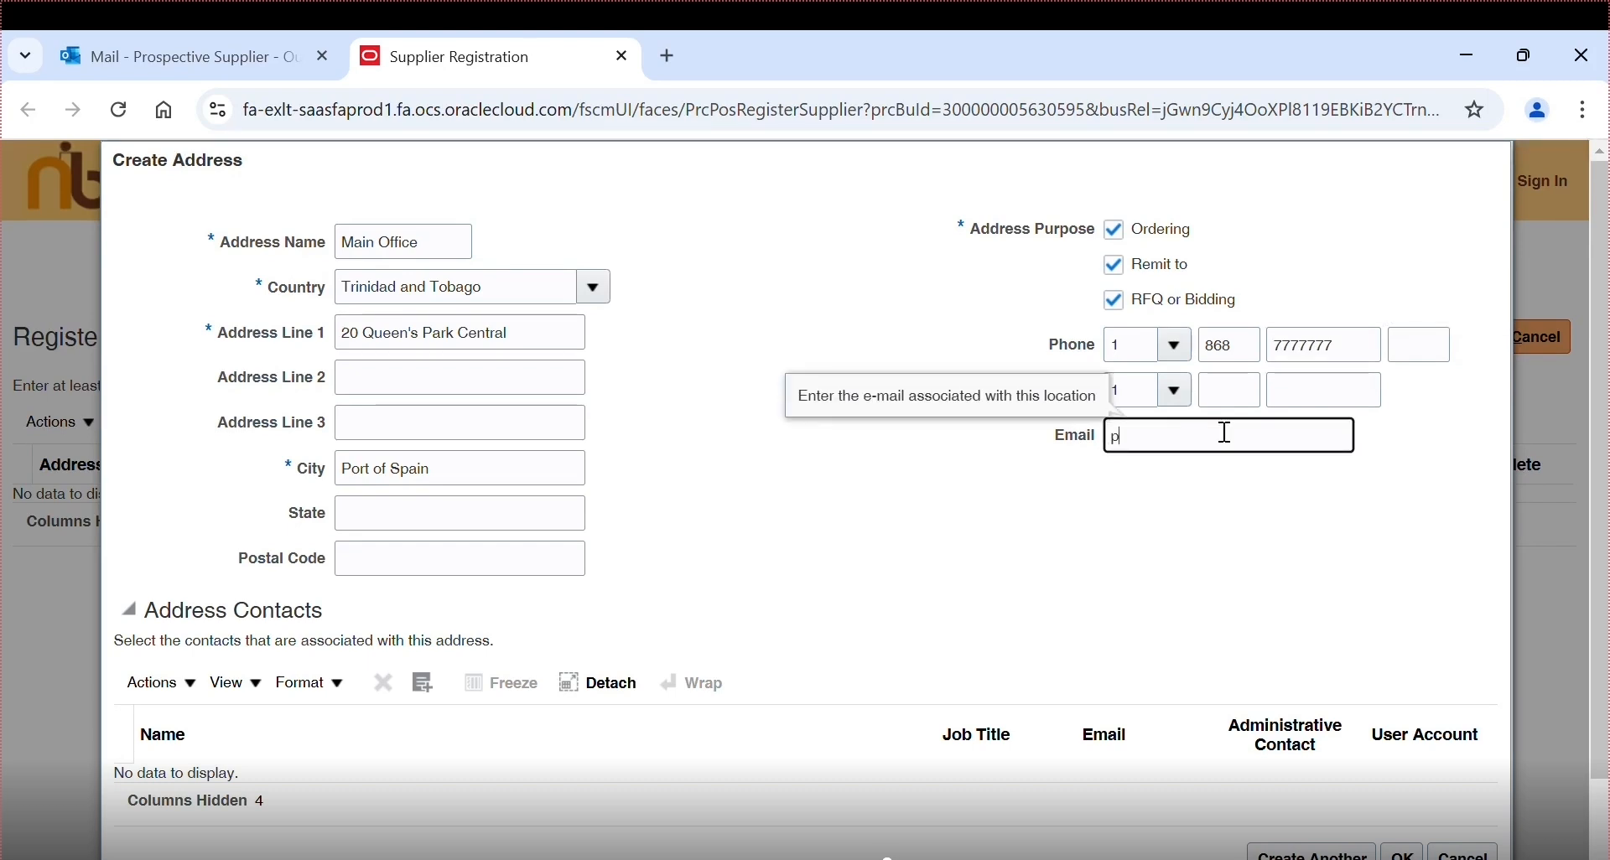
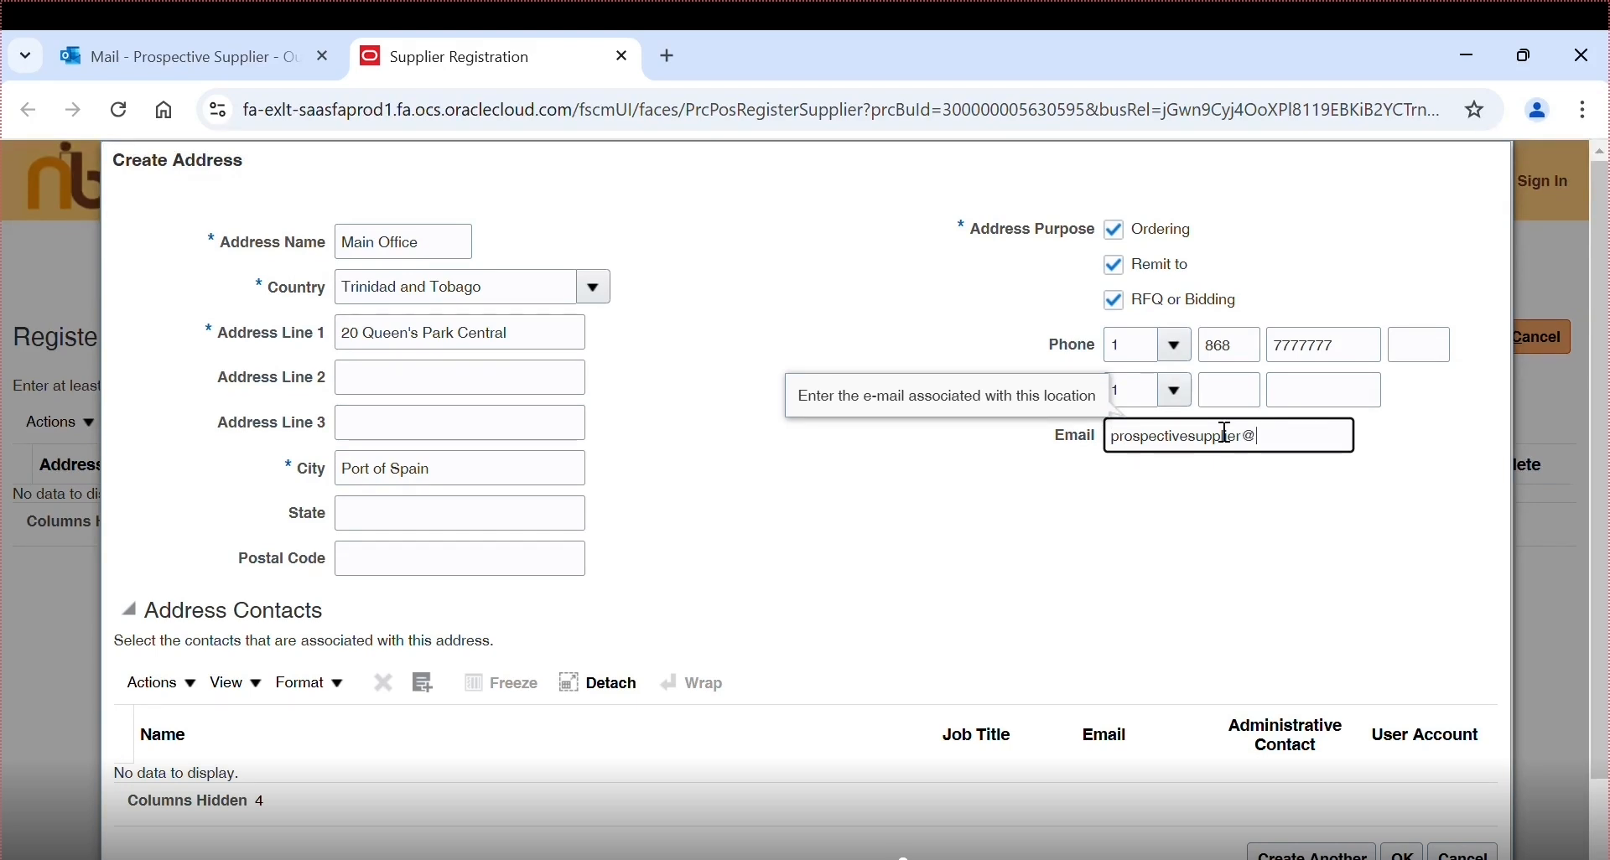
left_click_drag(1600, 489, 1600, 560)
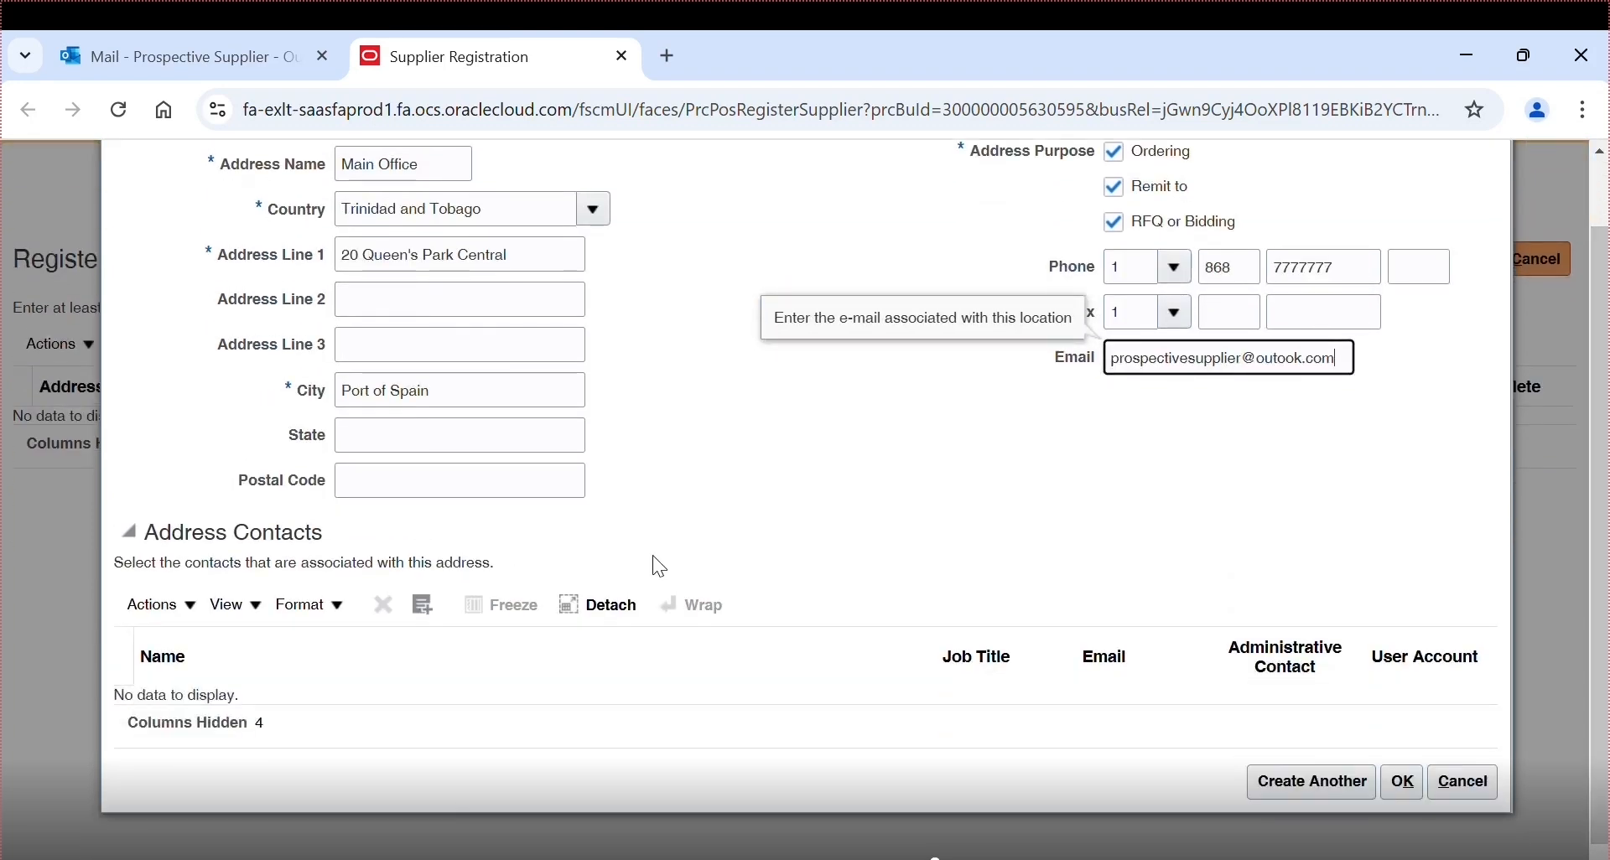
- Link the prospective supplier contact to the Main Office address and save the address
left_click(424, 606)
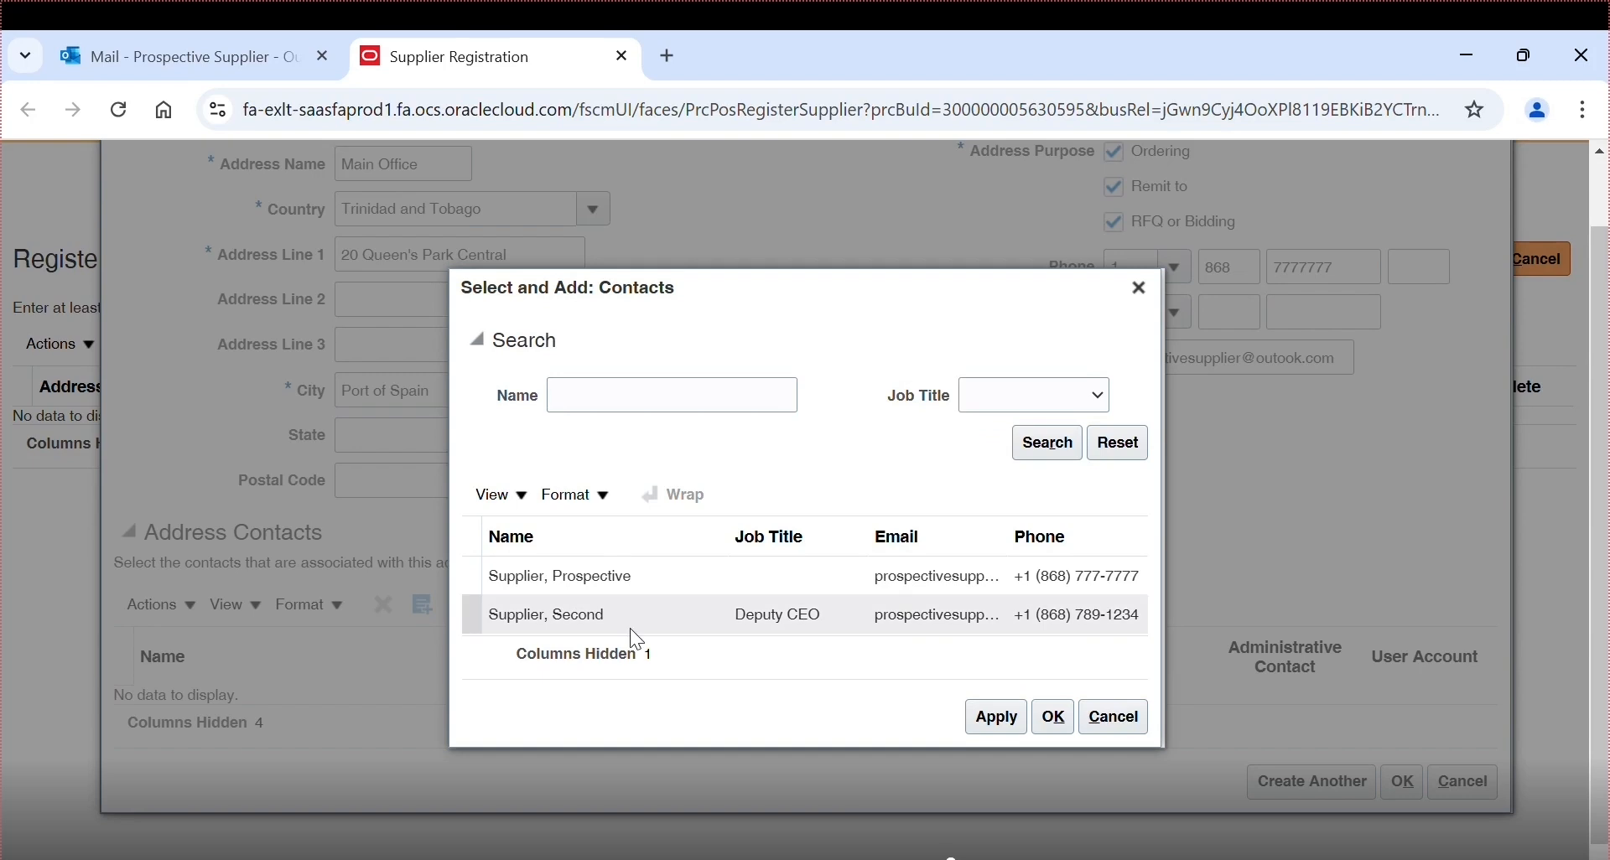
left_click(631, 598)
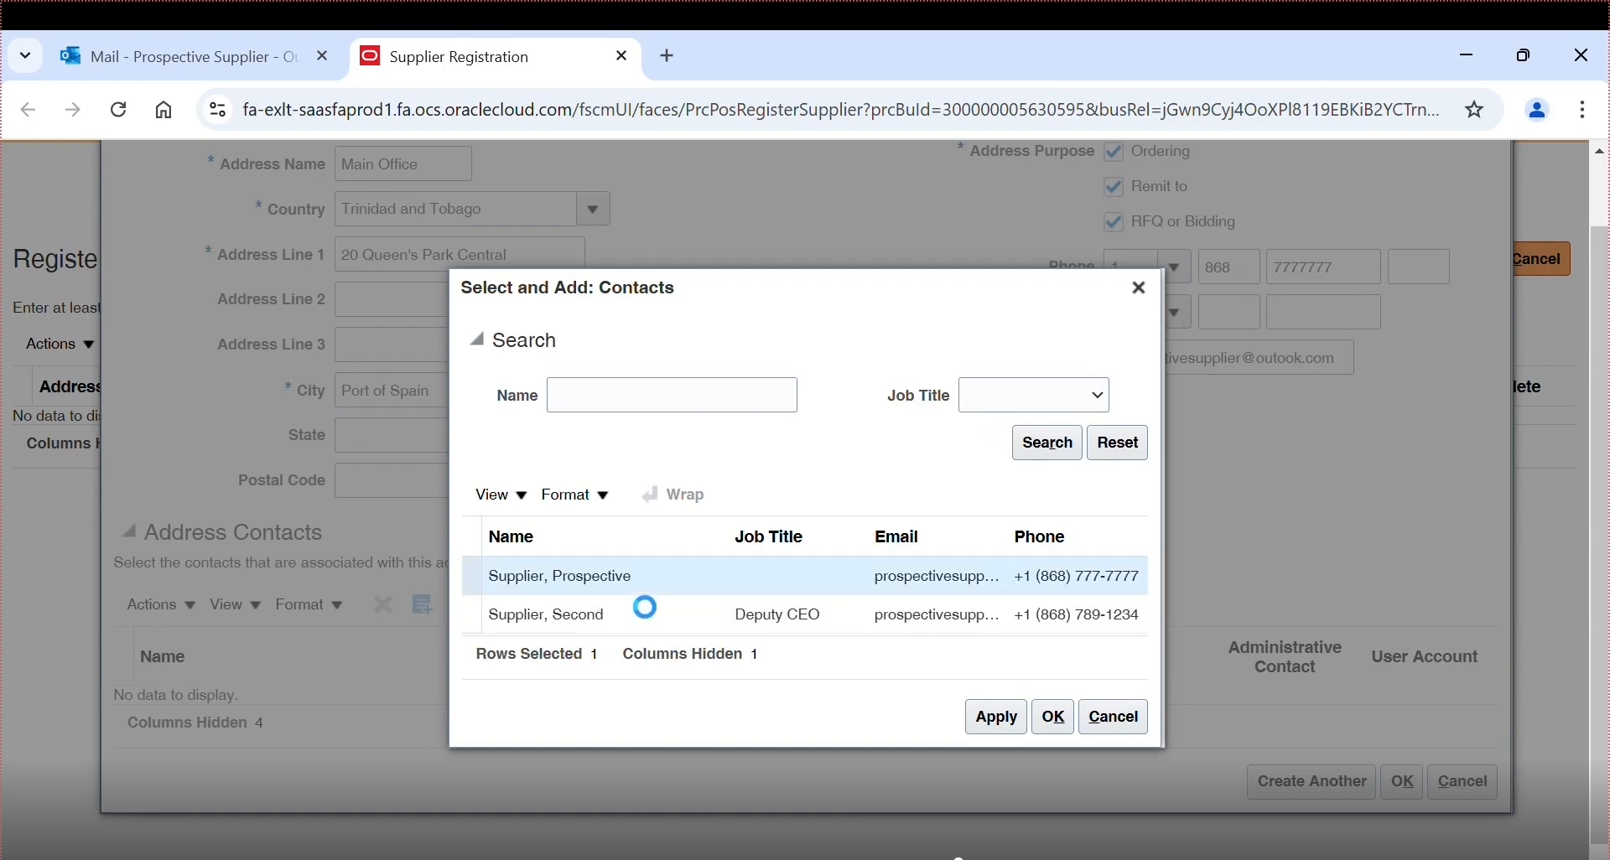
left_click(996, 727)
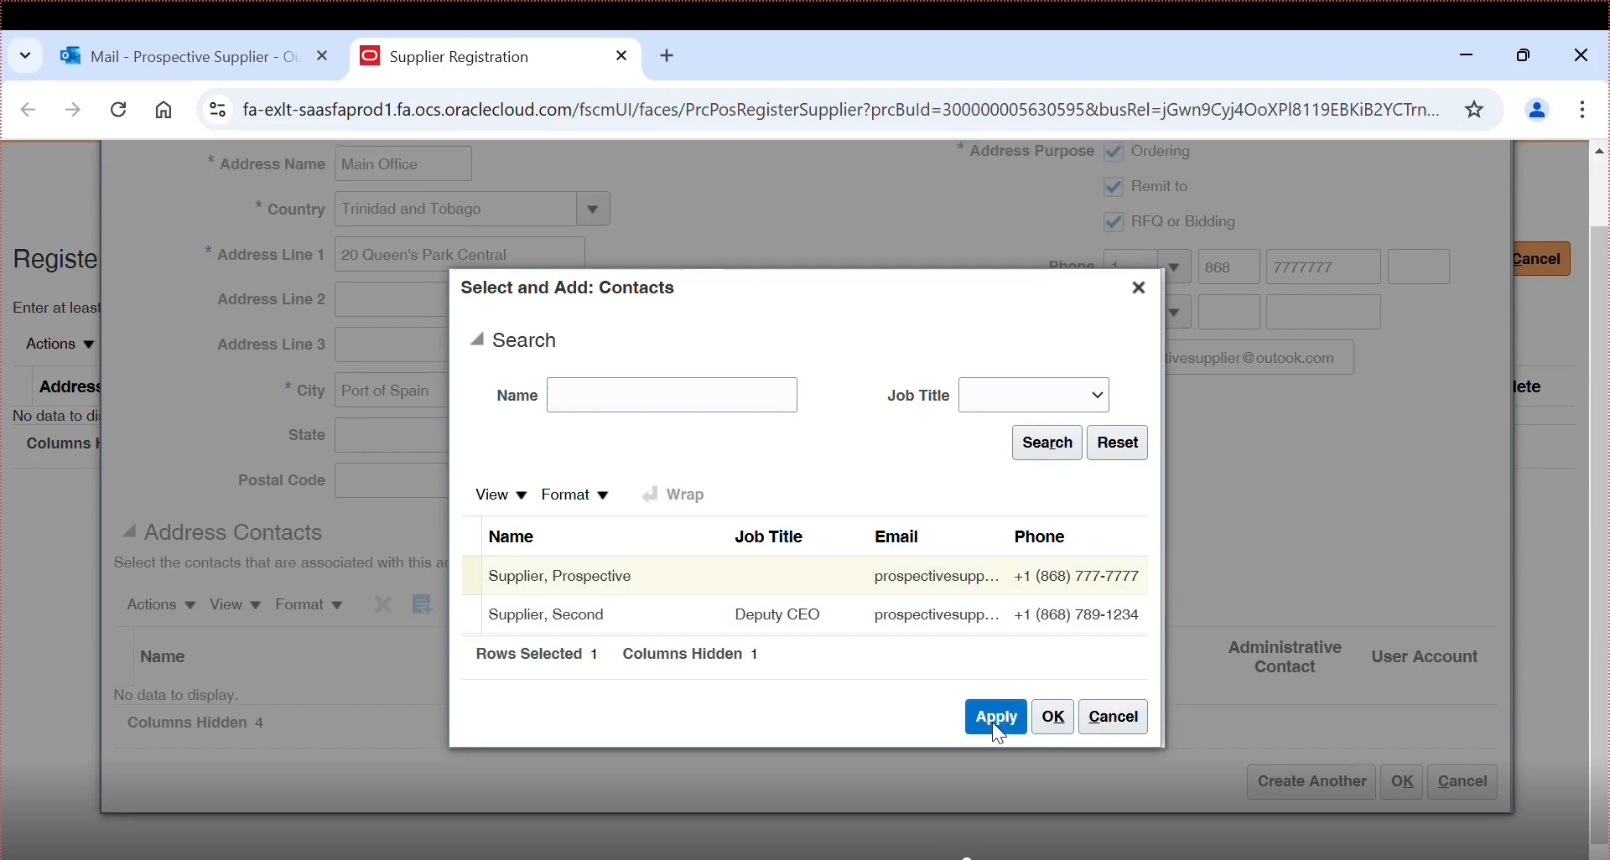
left_click(1052, 719)
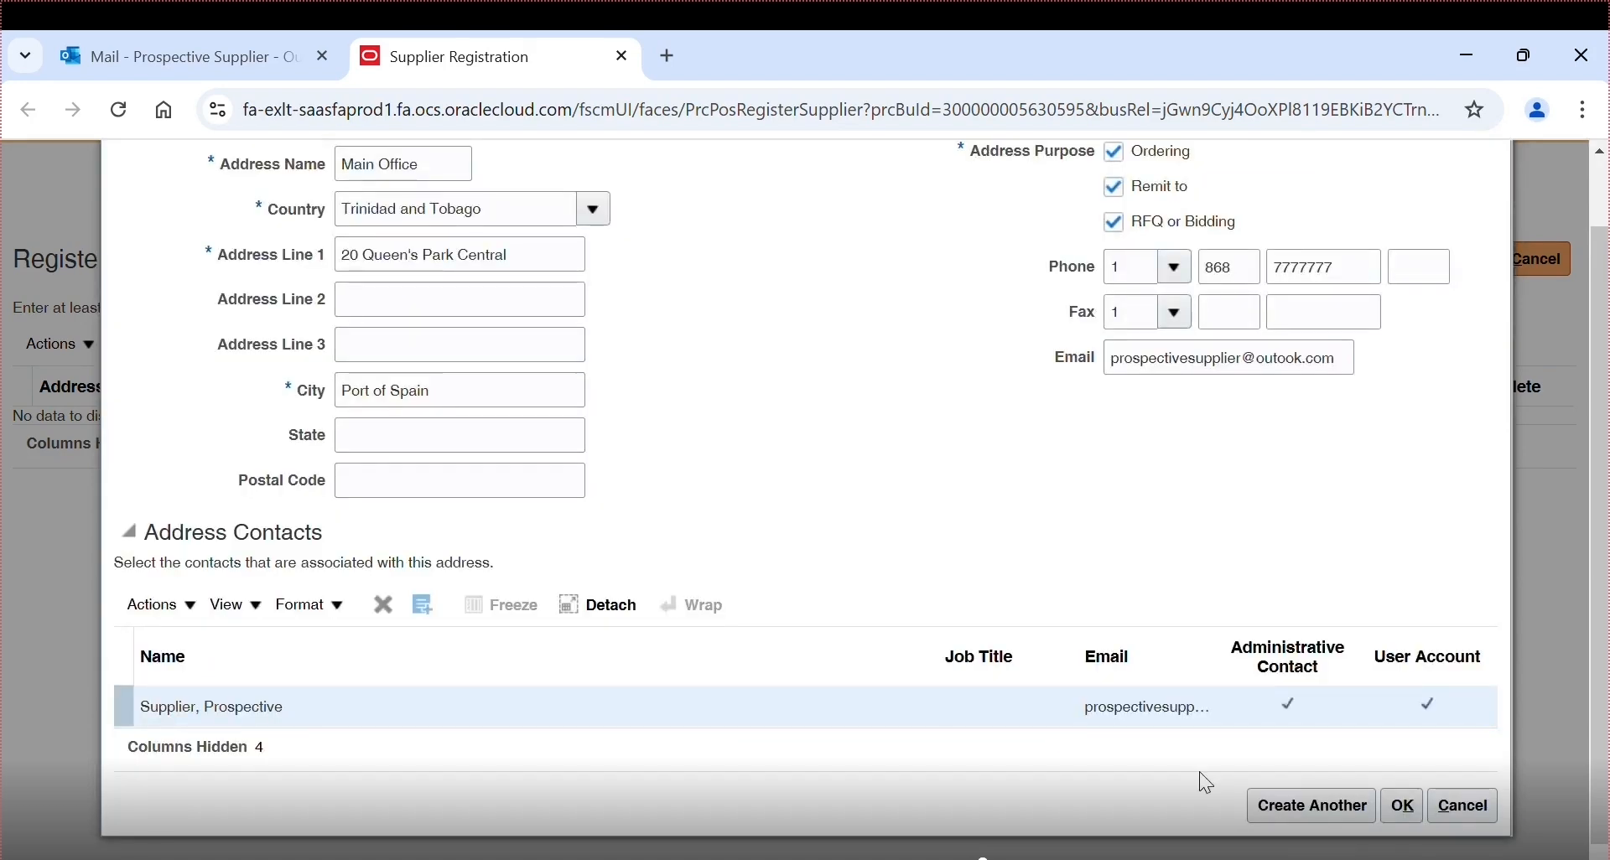
left_click(1404, 807)
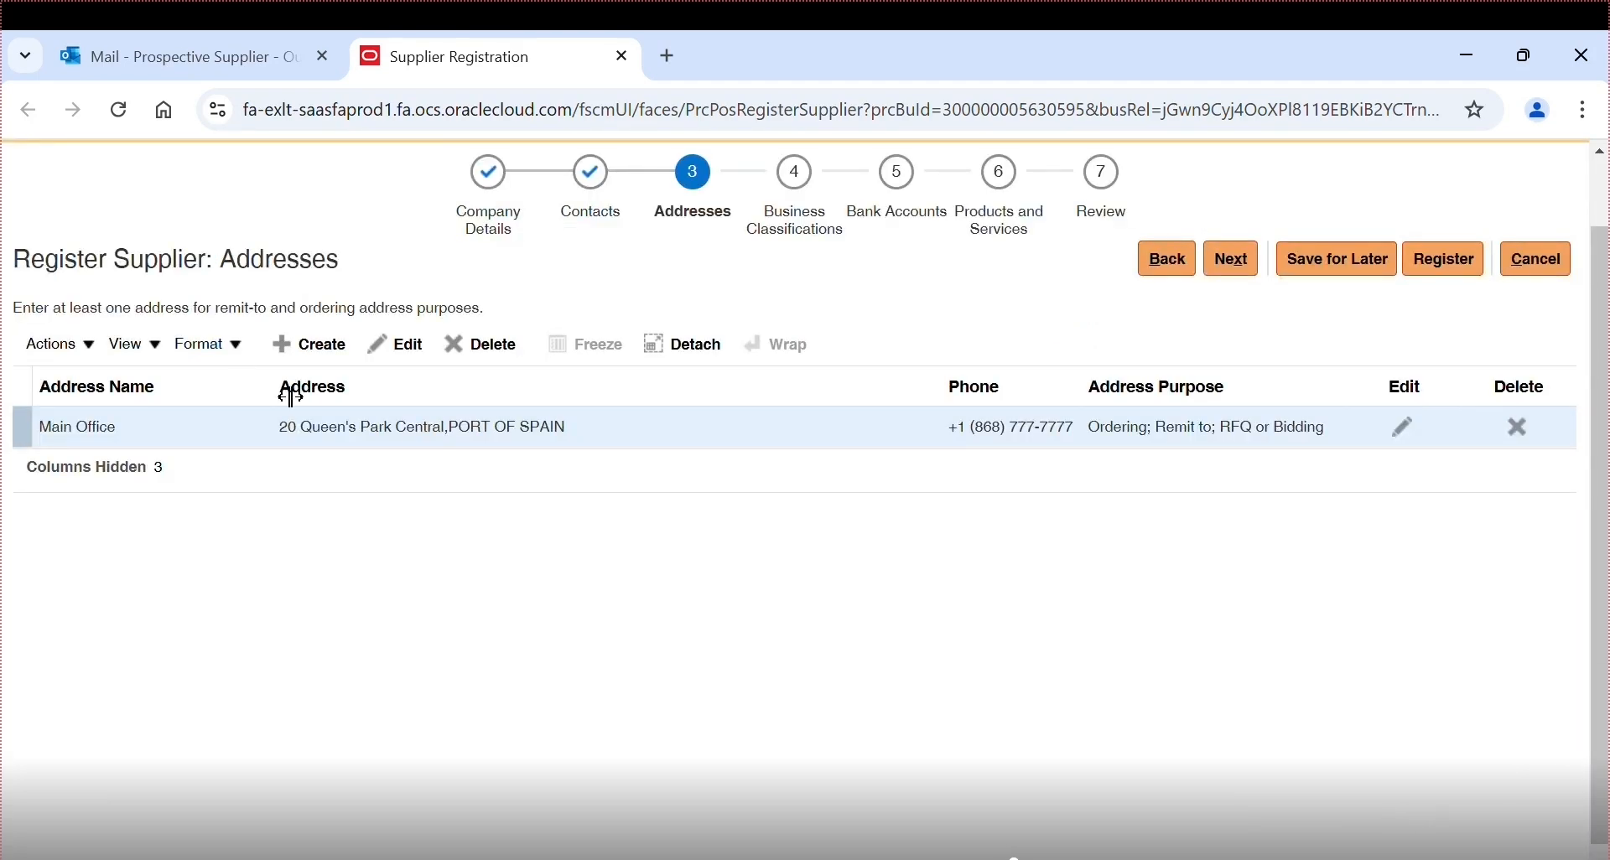
- Create an address named Main Office 2 with its first address line and city Port of Spain
left_click(290, 356)
type("Main O")
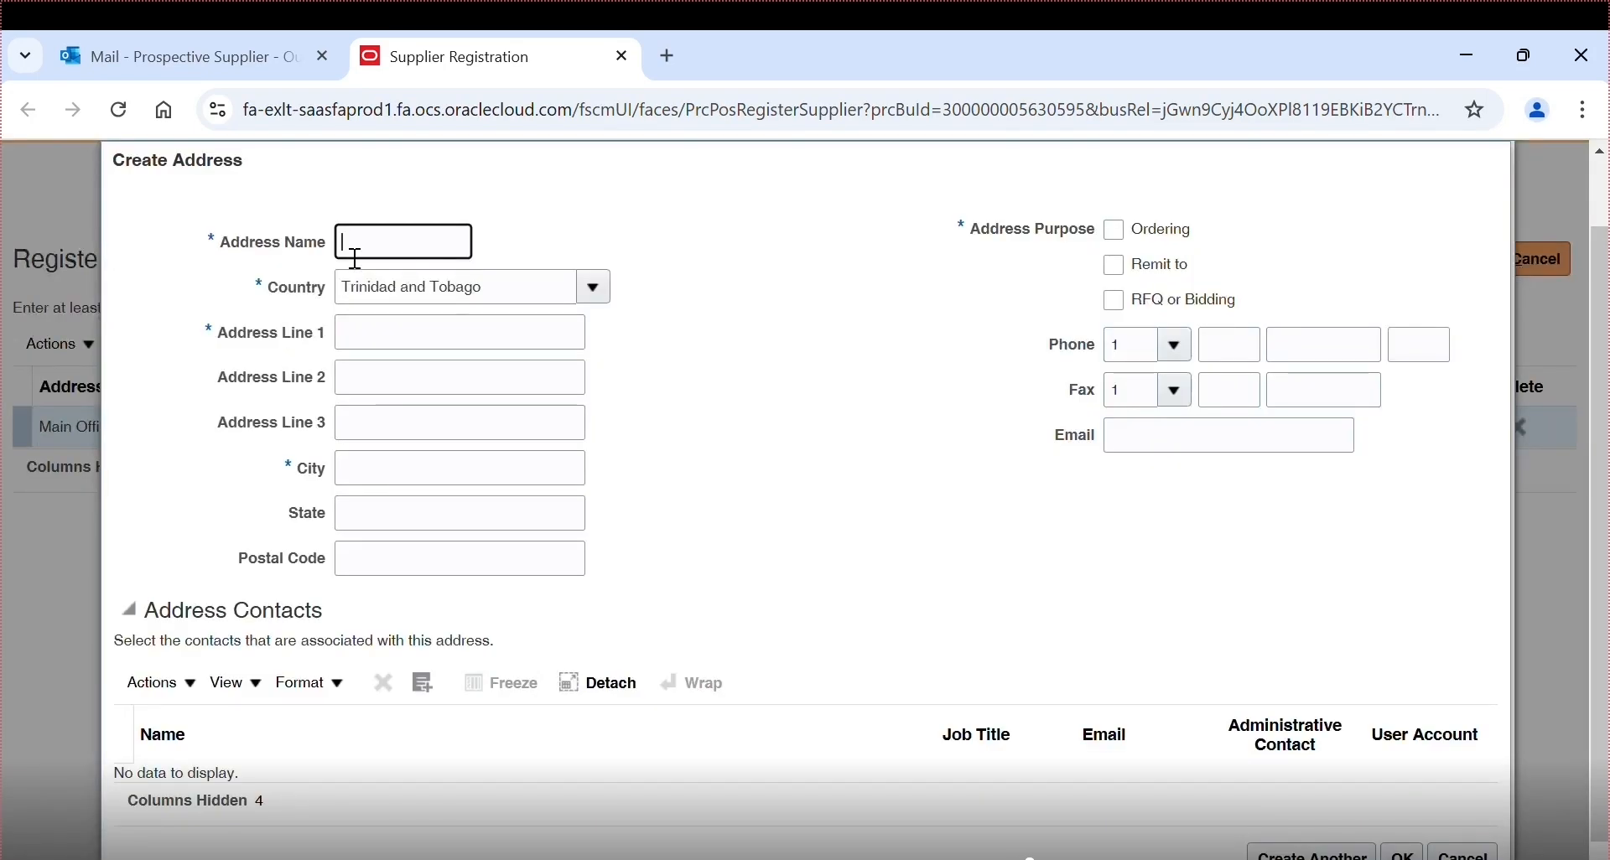
type("ffice 2")
left_click(414, 345)
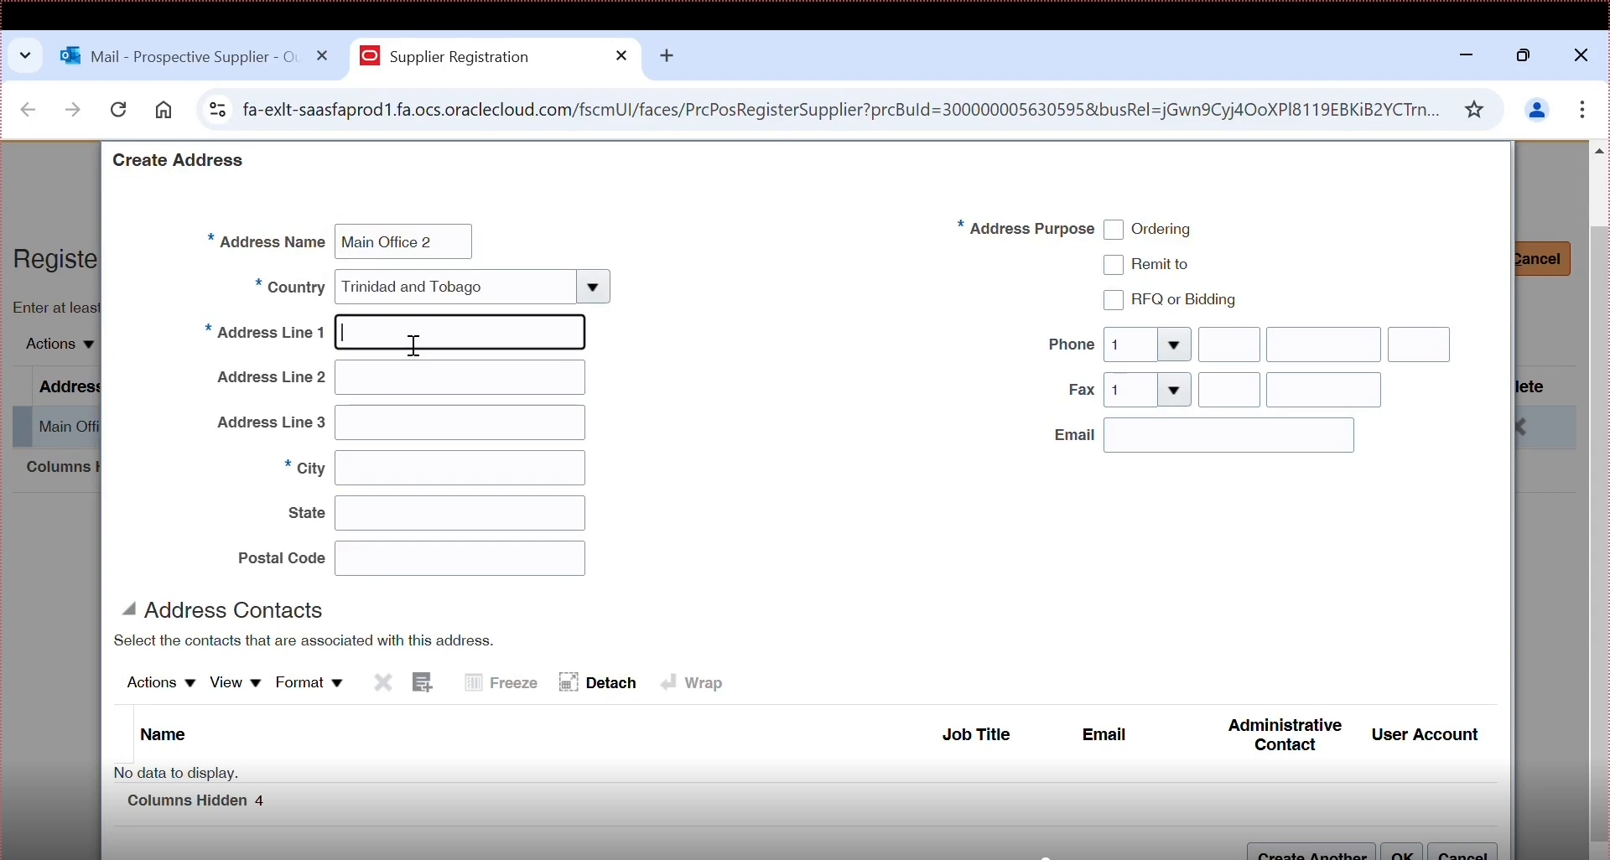
left_click(424, 482)
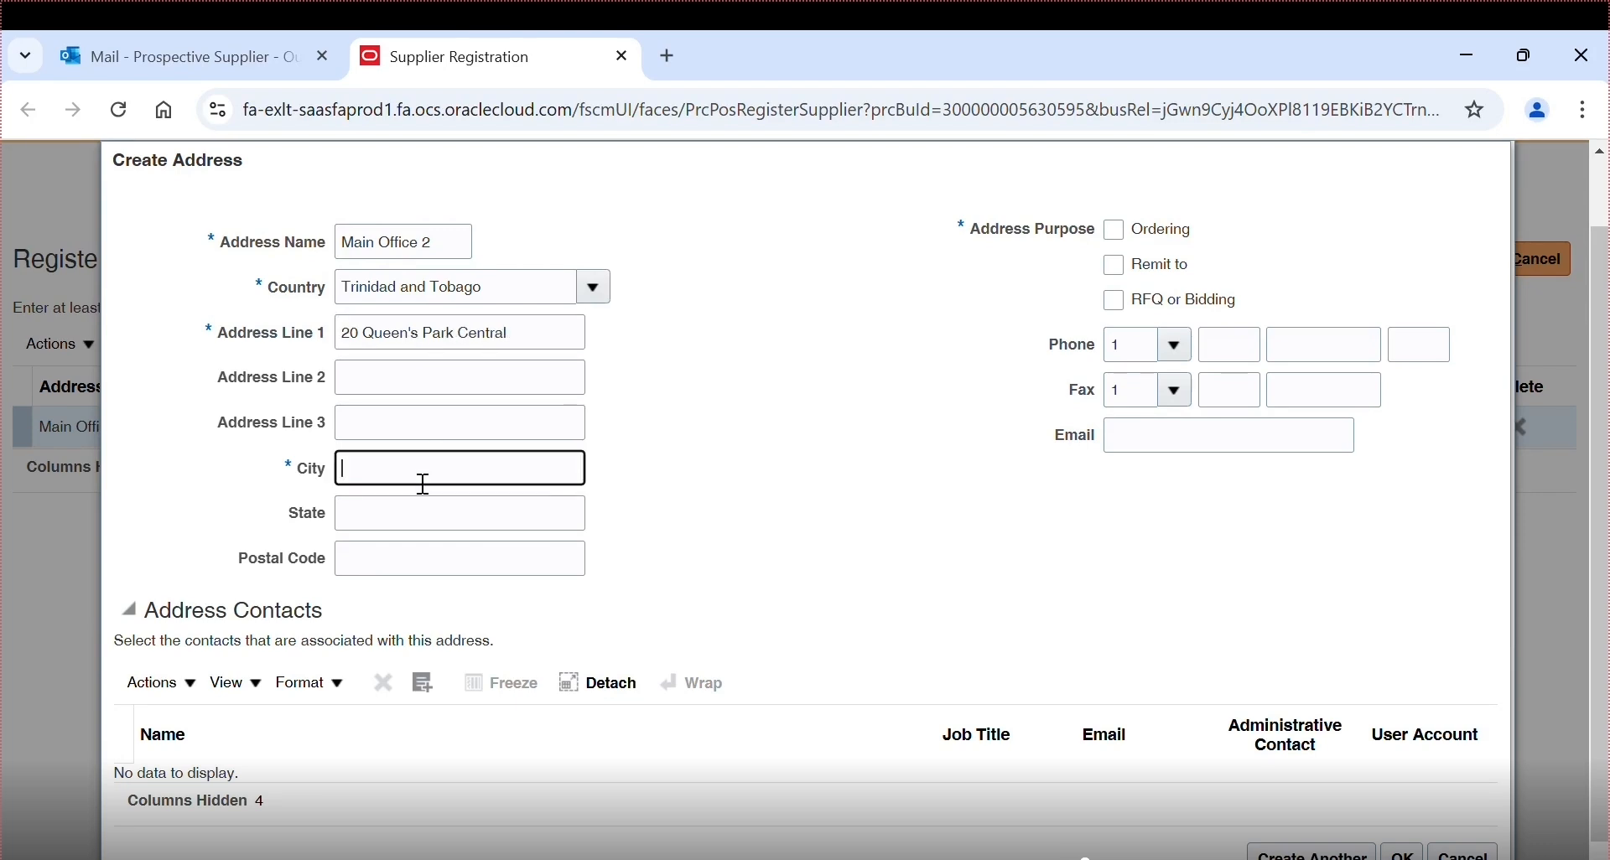
type("Port of Spain")
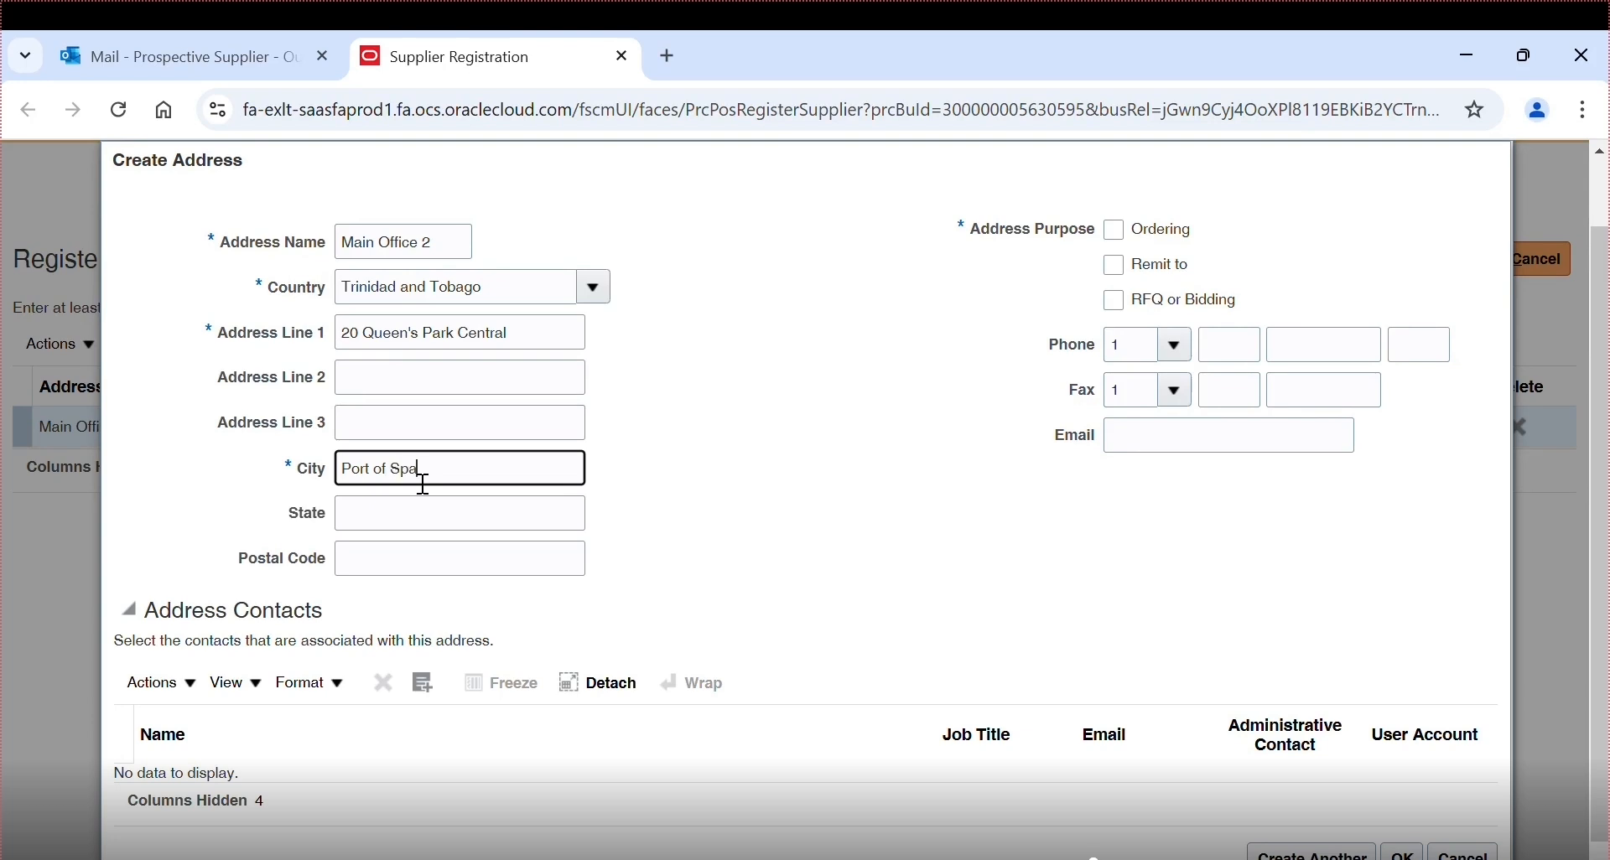
- Tick all three address purposes and enter the location phone number and e-mail
left_click(1114, 230)
left_click(1129, 270)
left_click(1115, 300)
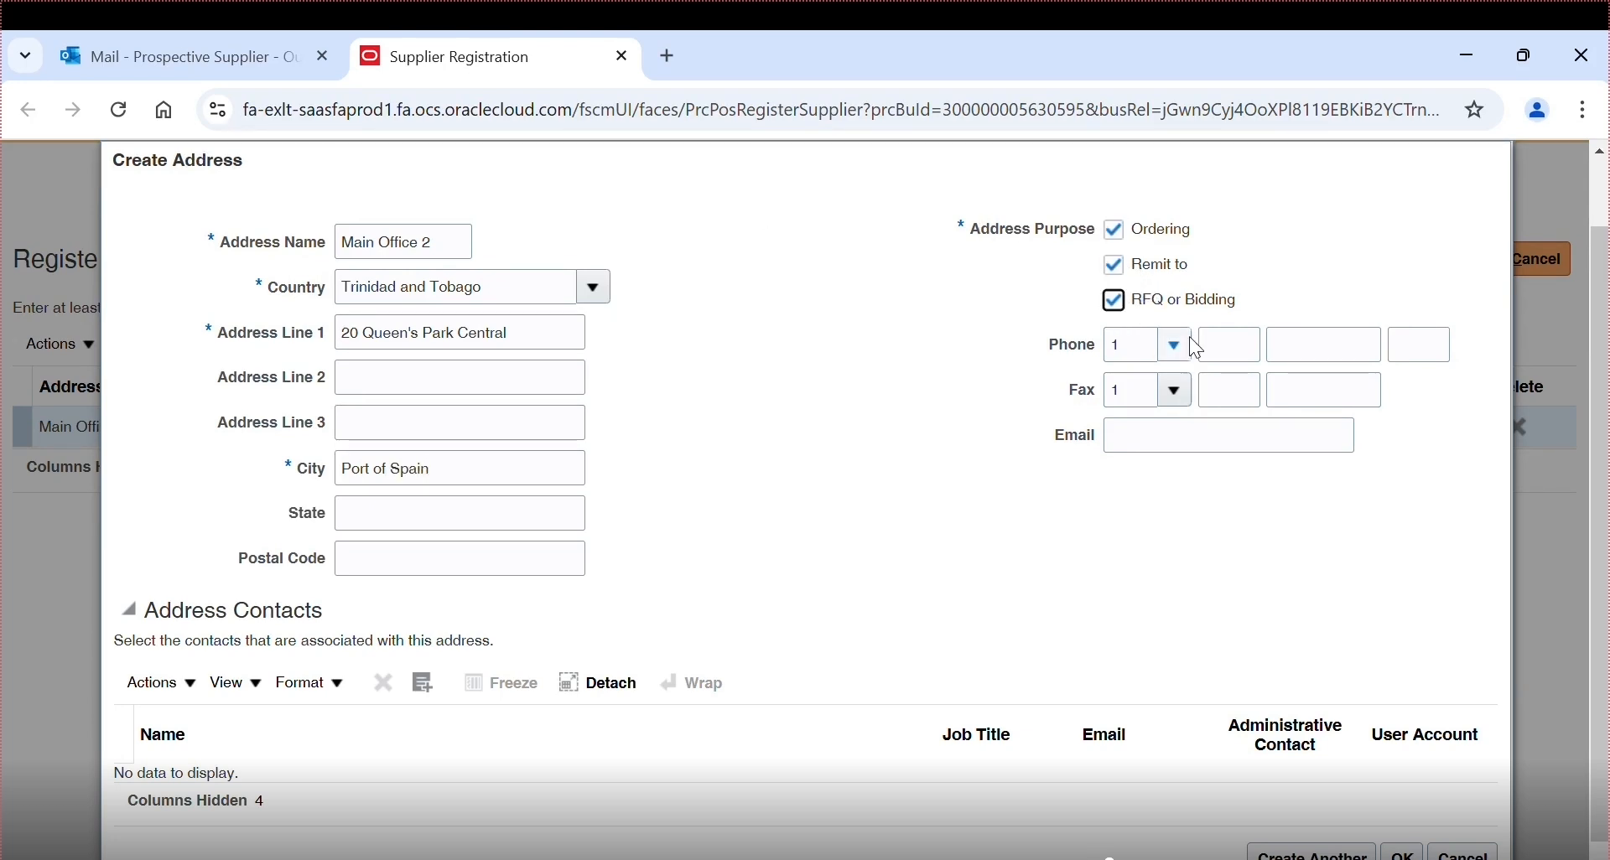
left_click(1227, 354)
type("868")
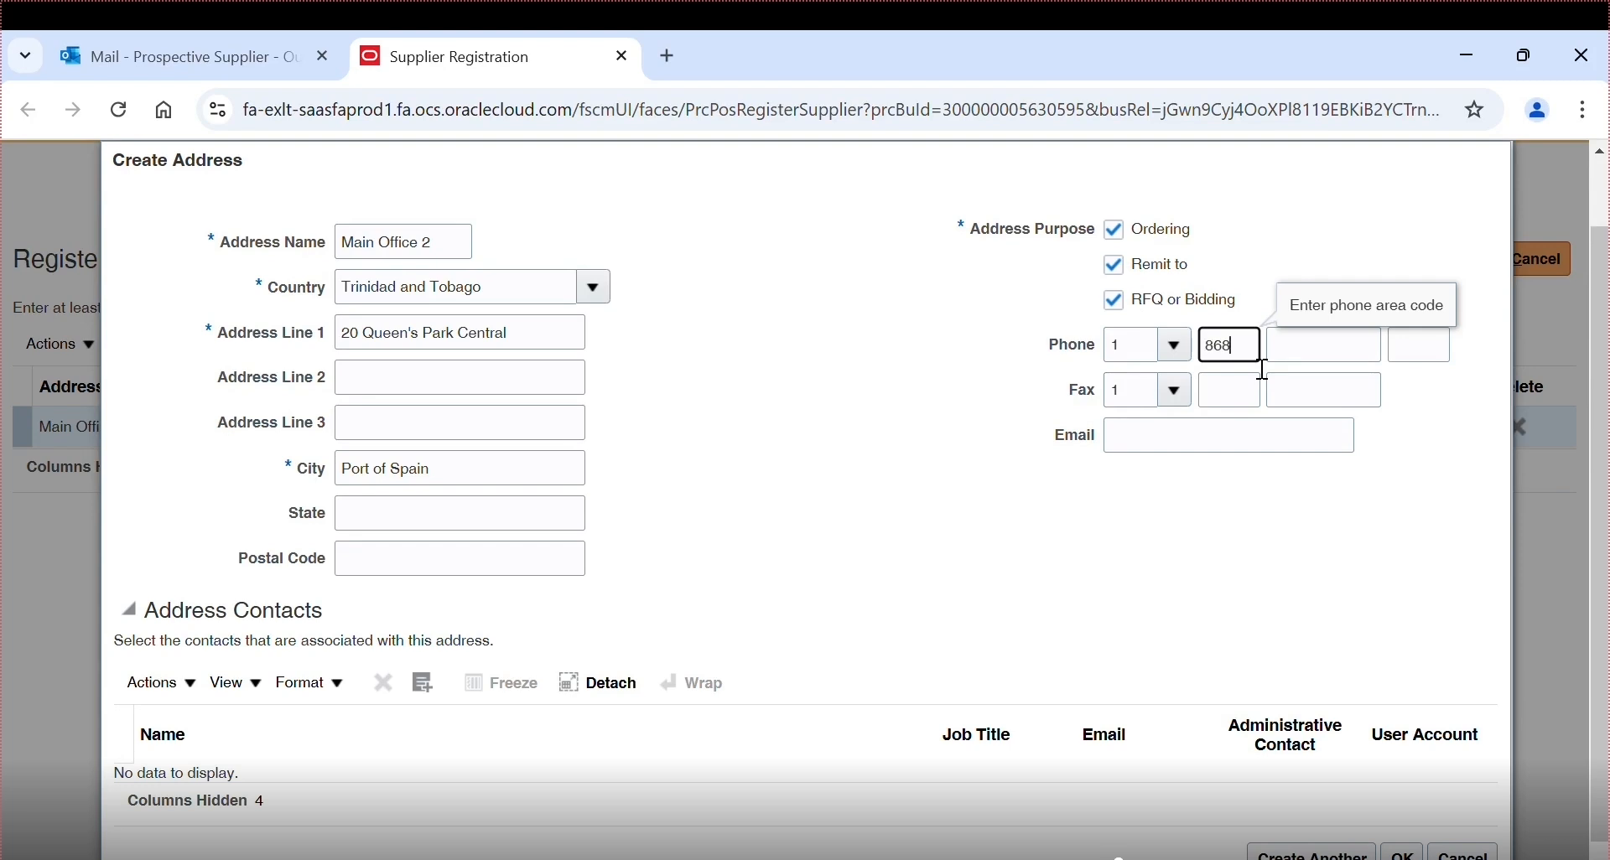
key("Tab")
type("78")
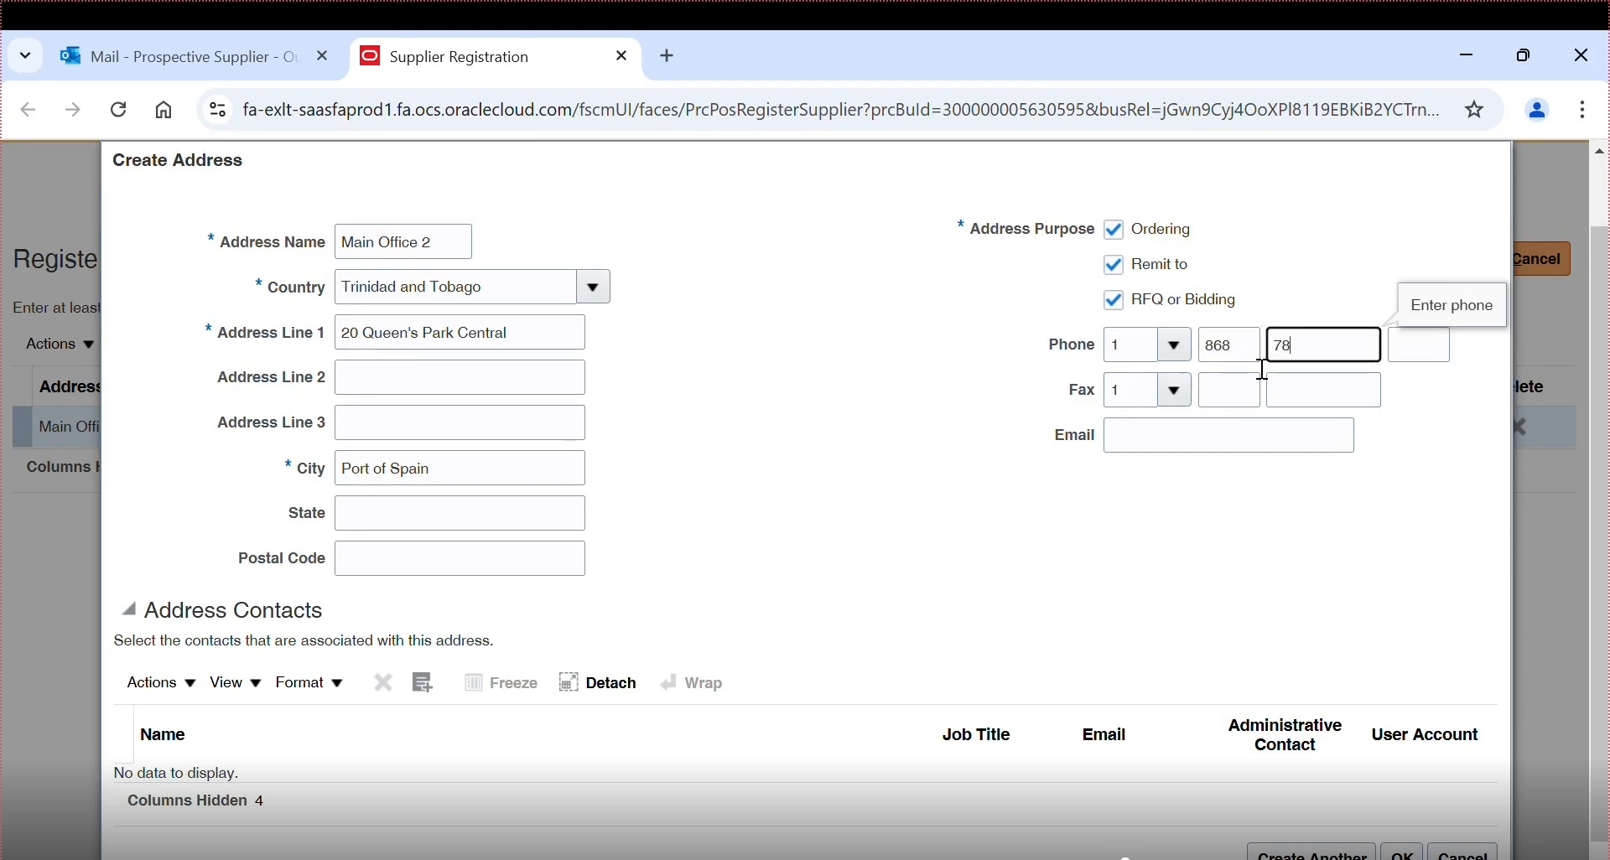
type("91234")
left_click(1178, 445)
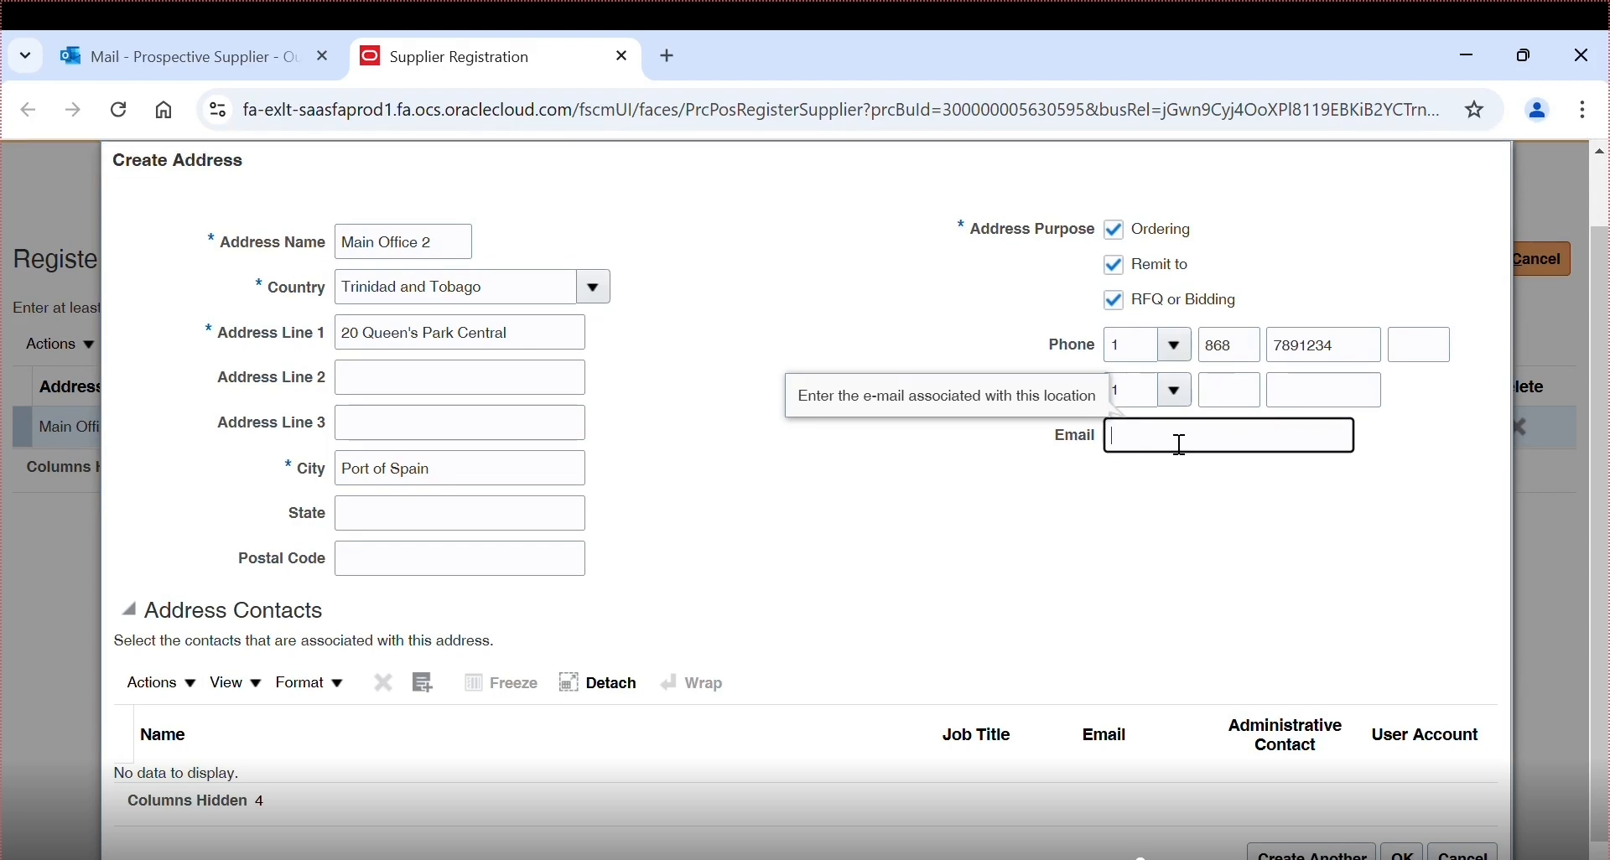
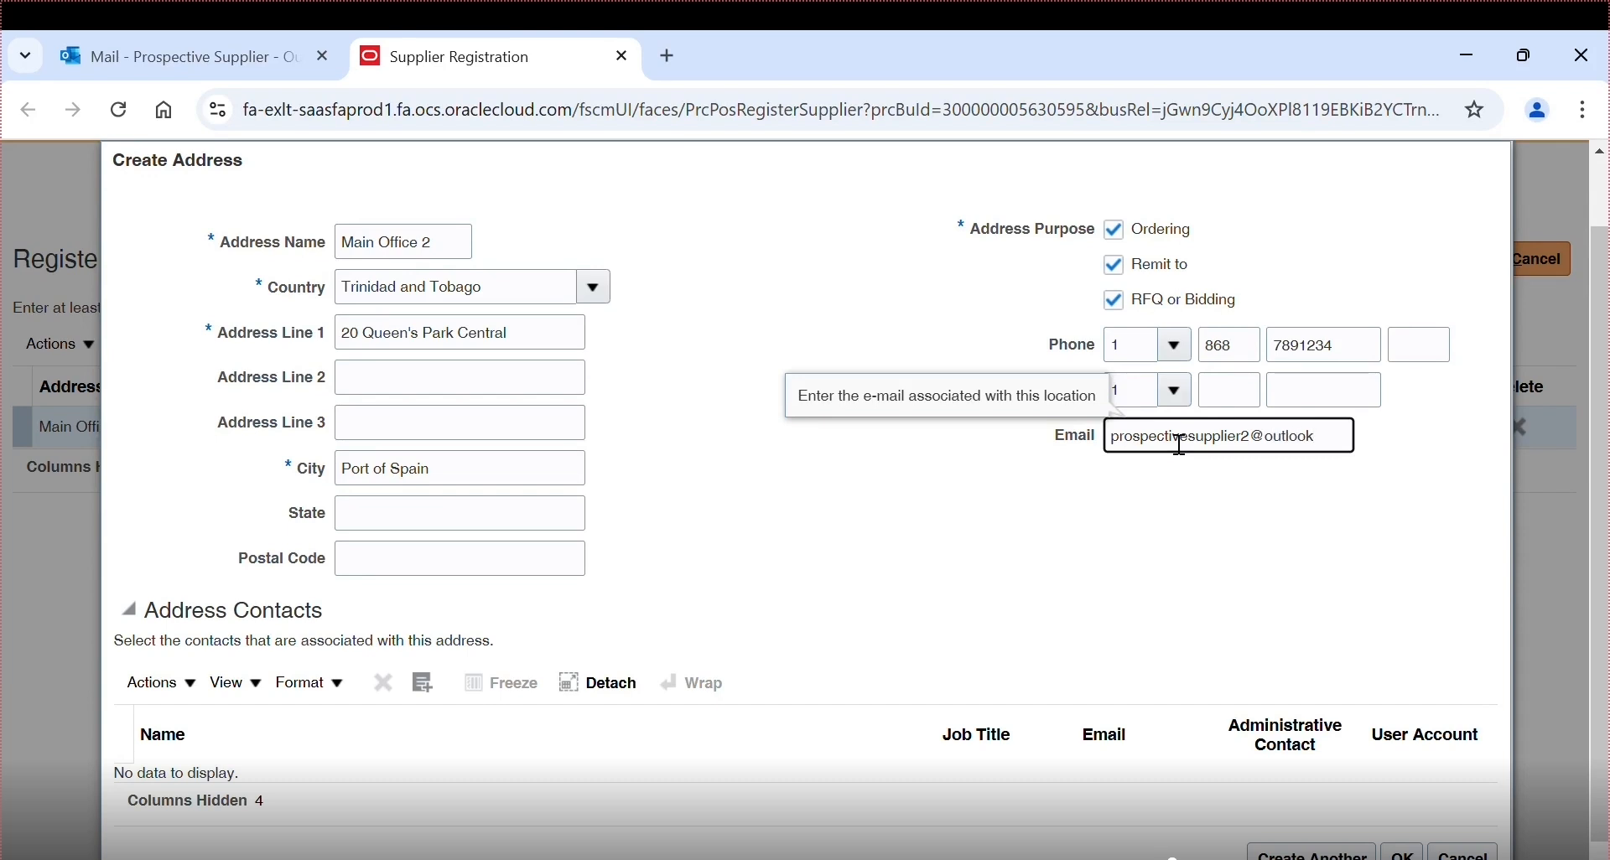
- Attach the Deputy CEO contact to Main Office 2 and save the address
left_click(423, 688)
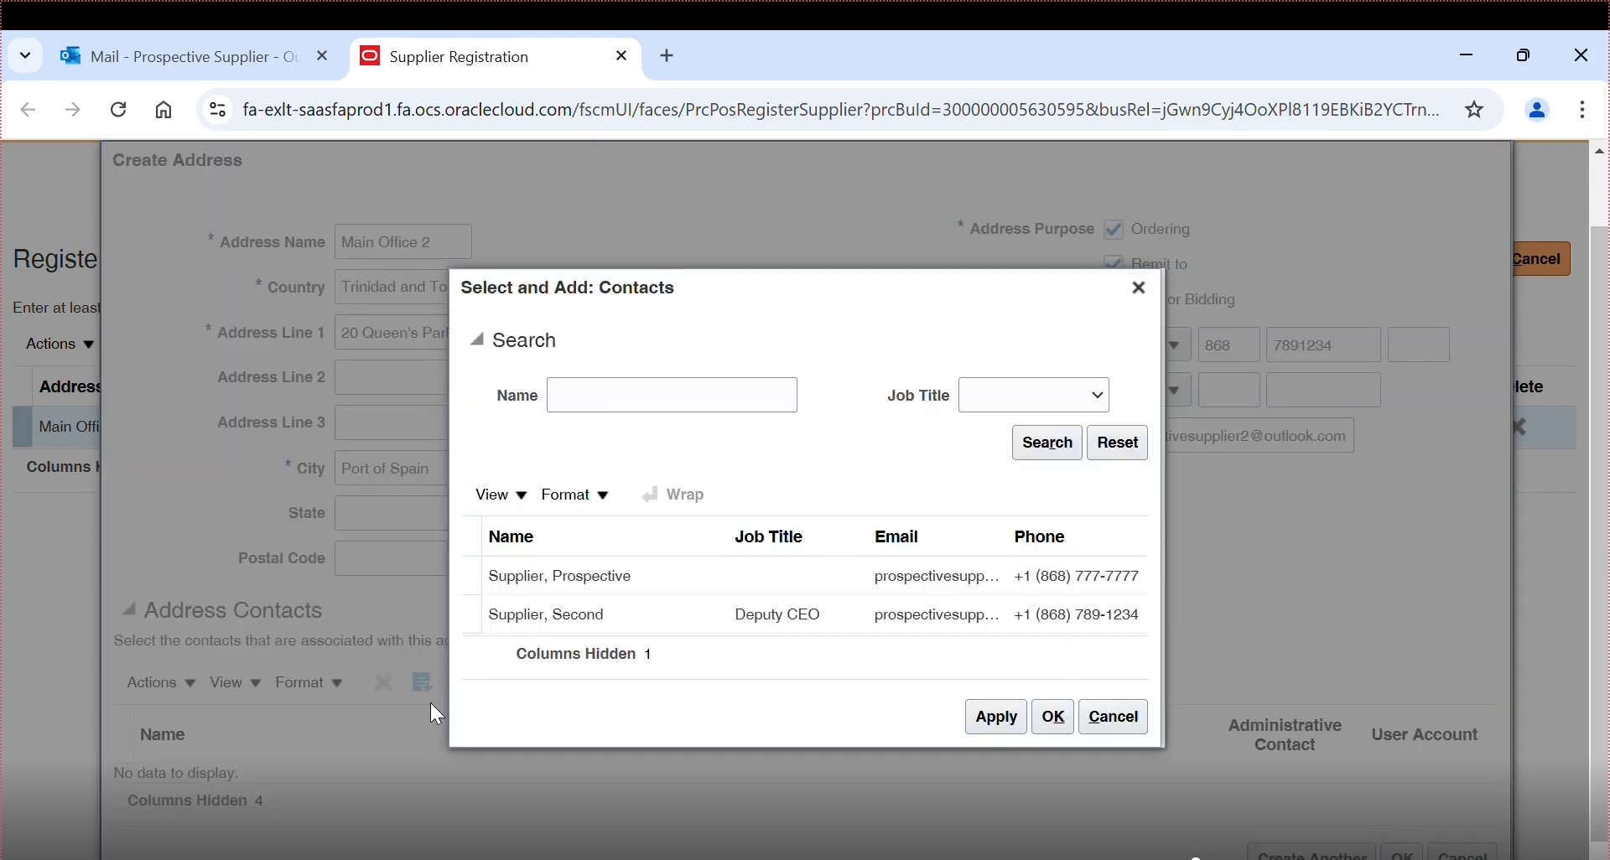
left_click(598, 624)
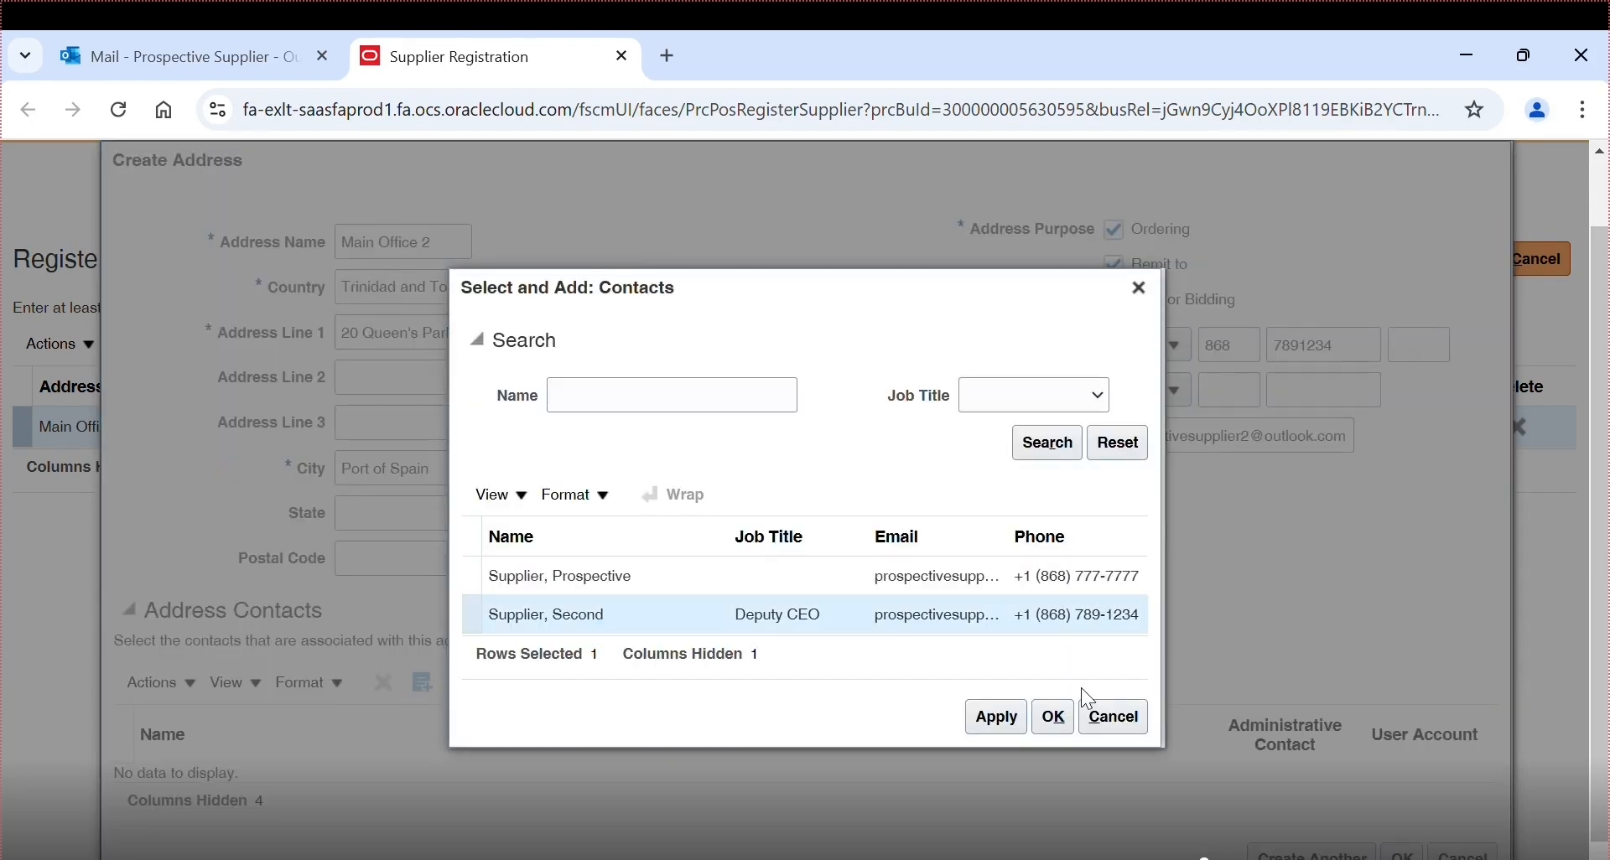
left_click(993, 722)
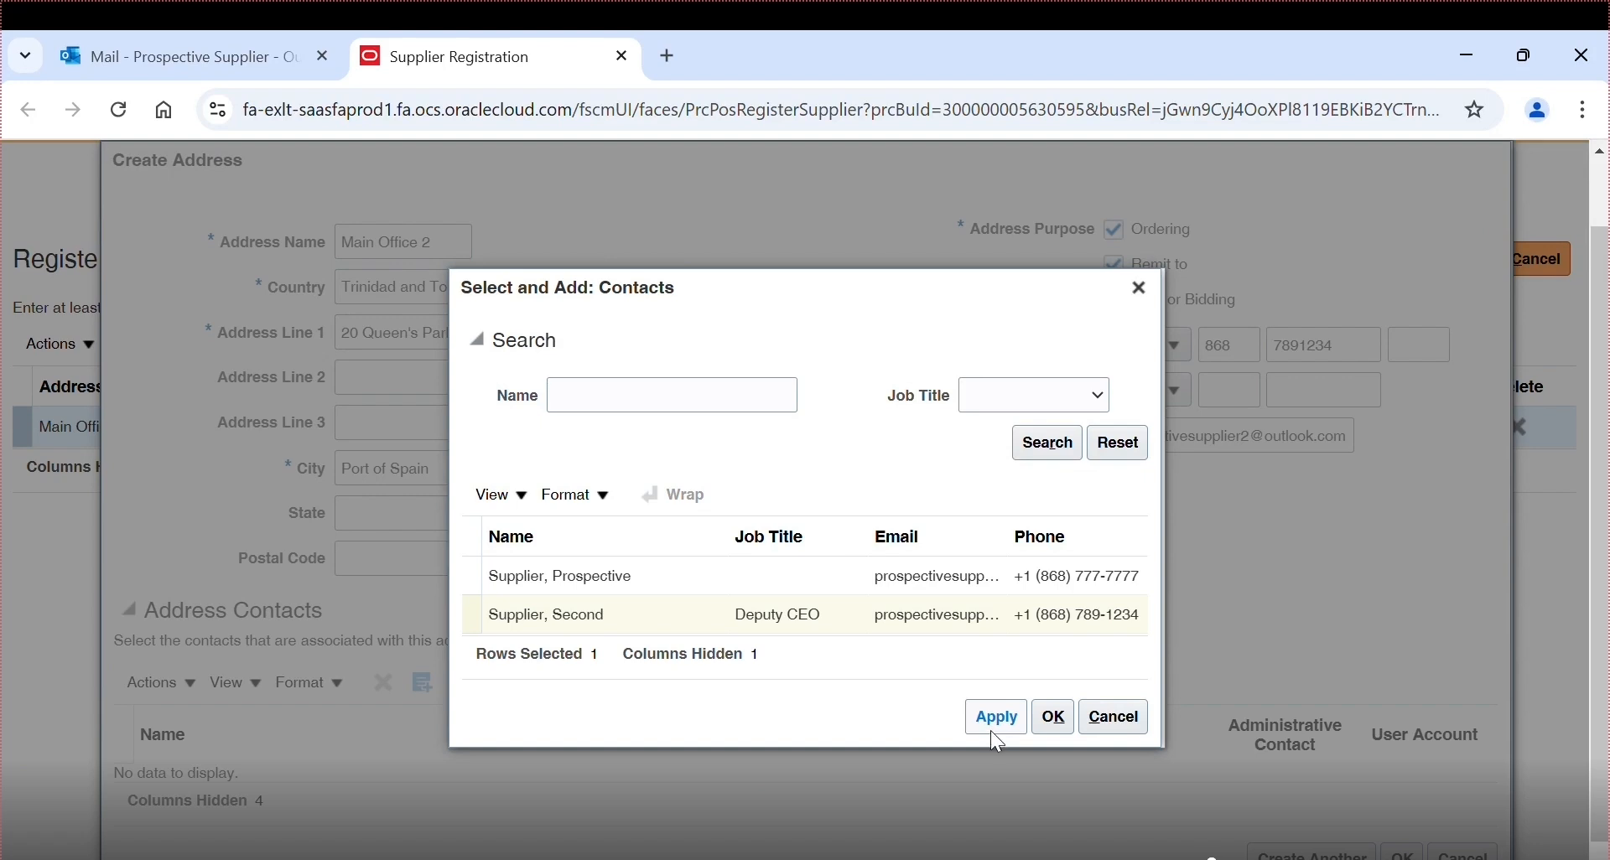
left_click(1115, 731)
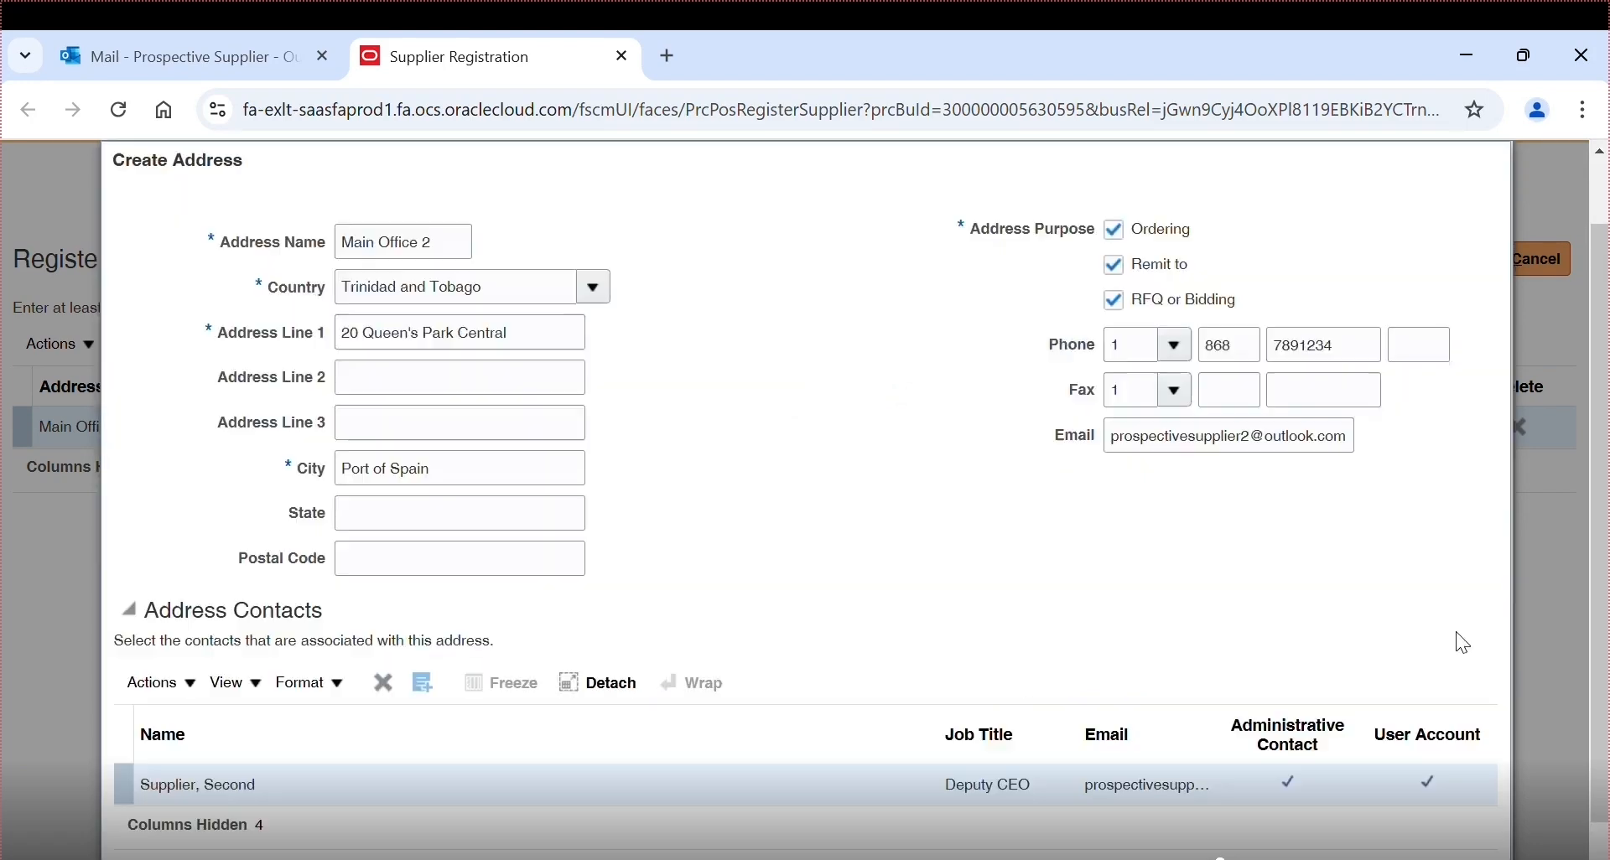
scroll(1462, 643, "down", 1)
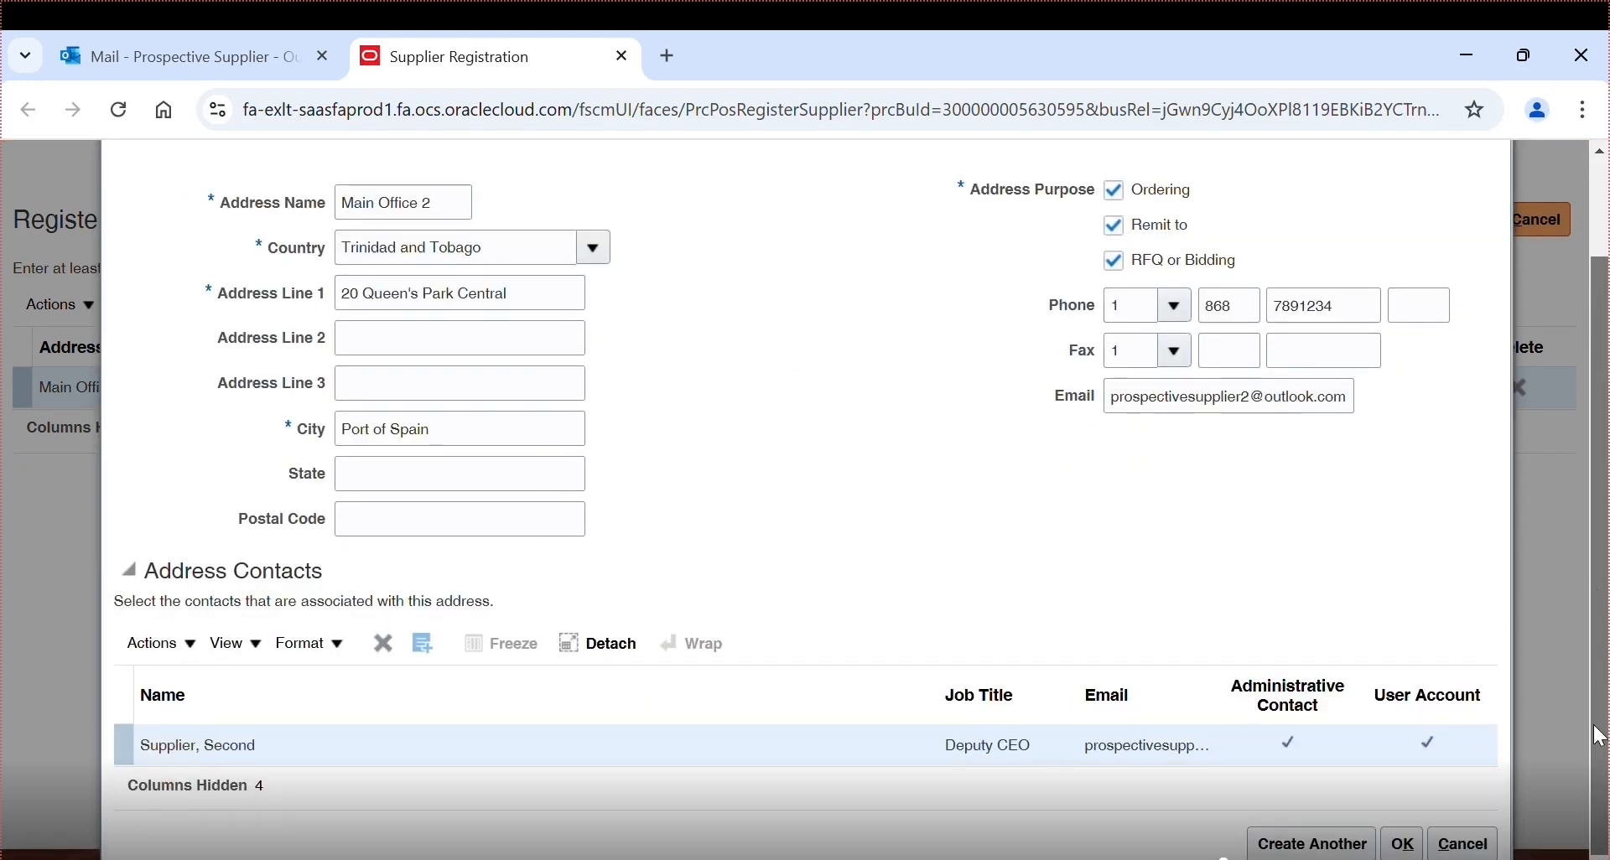
left_click(1401, 845)
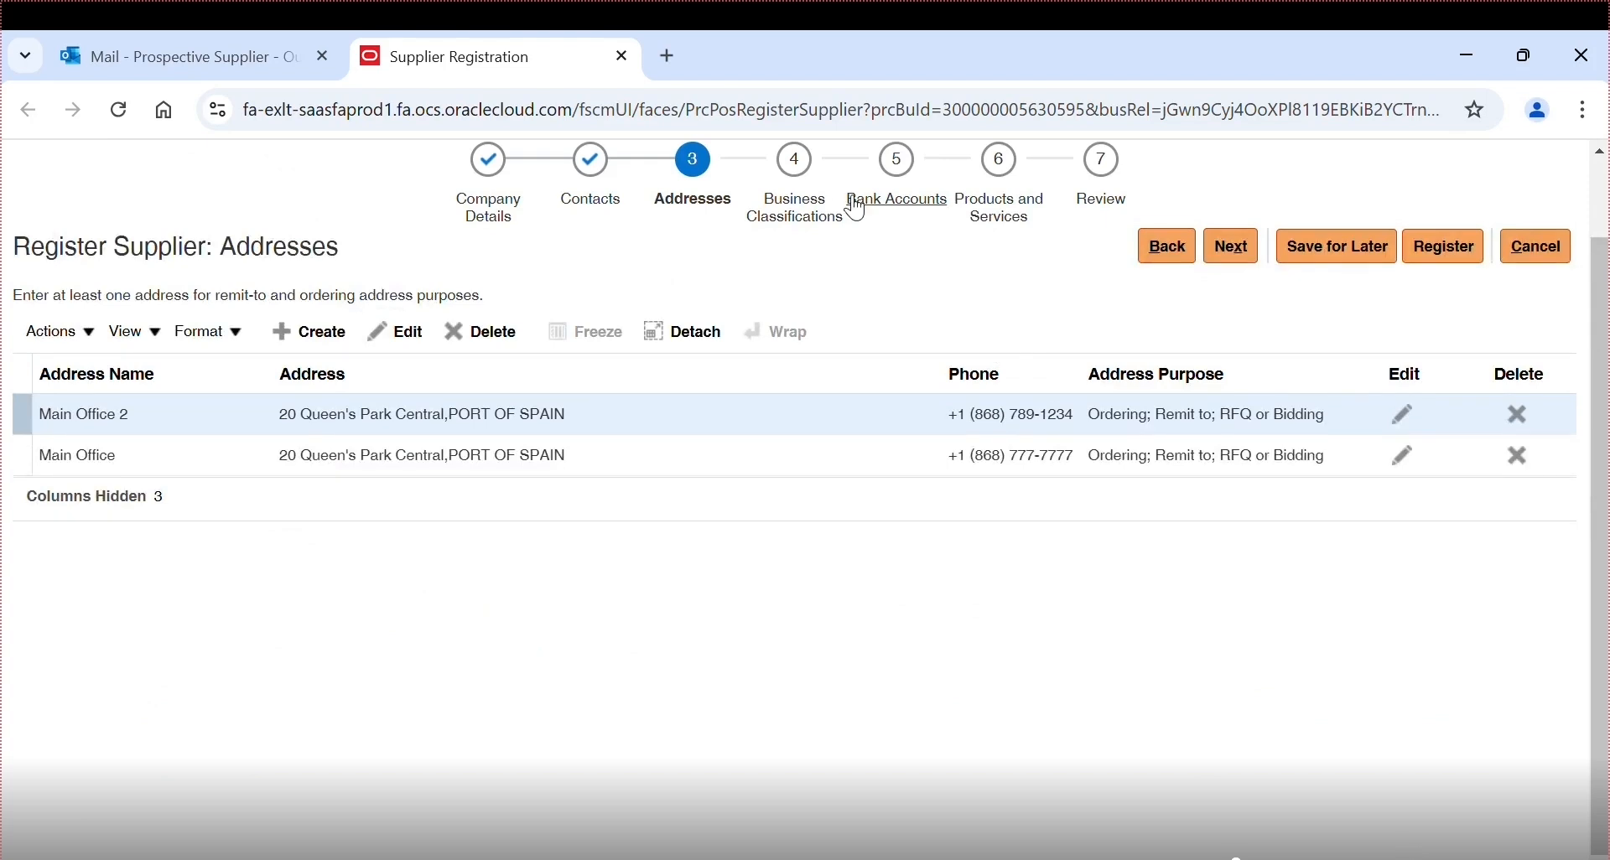
- On Business Classifications, remove the empty row, mark none applicable, and continue to Bank Accounts
left_click(797, 177)
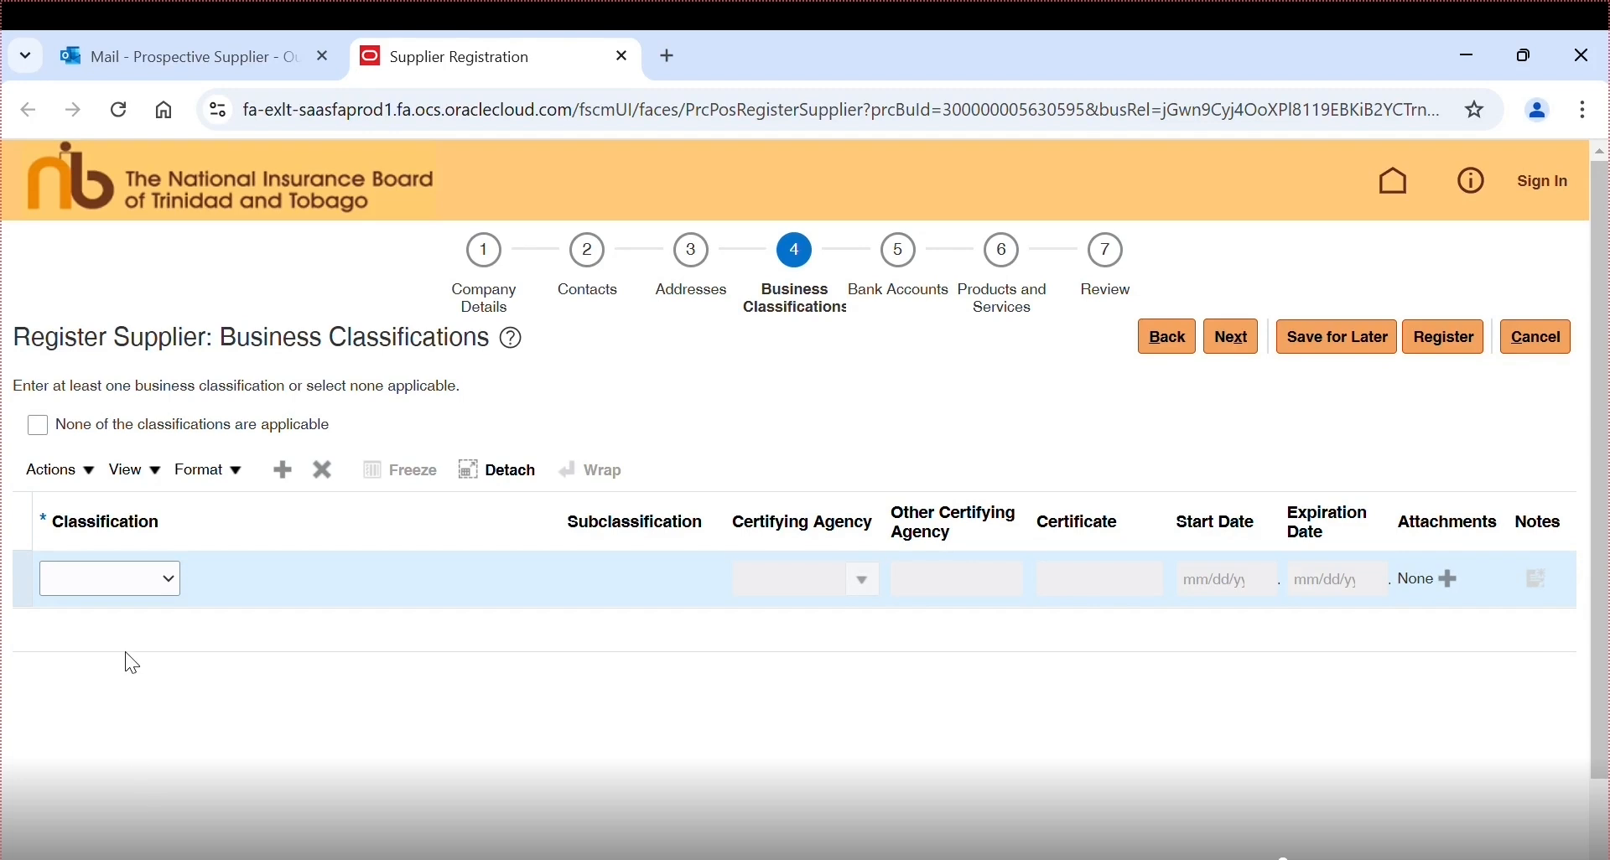
left_click(324, 476)
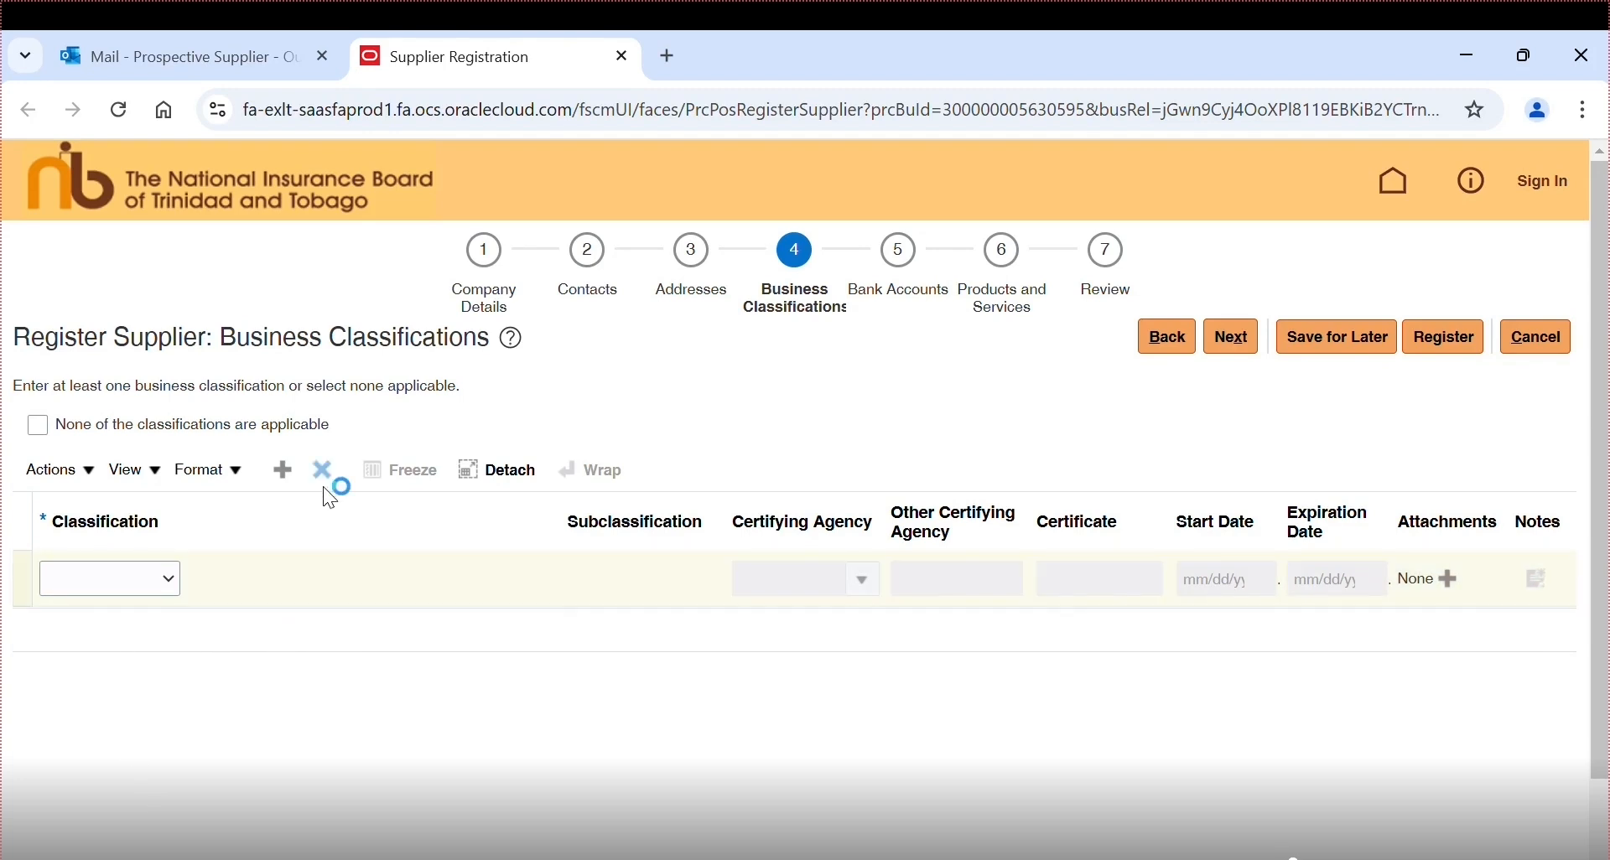
left_click(38, 426)
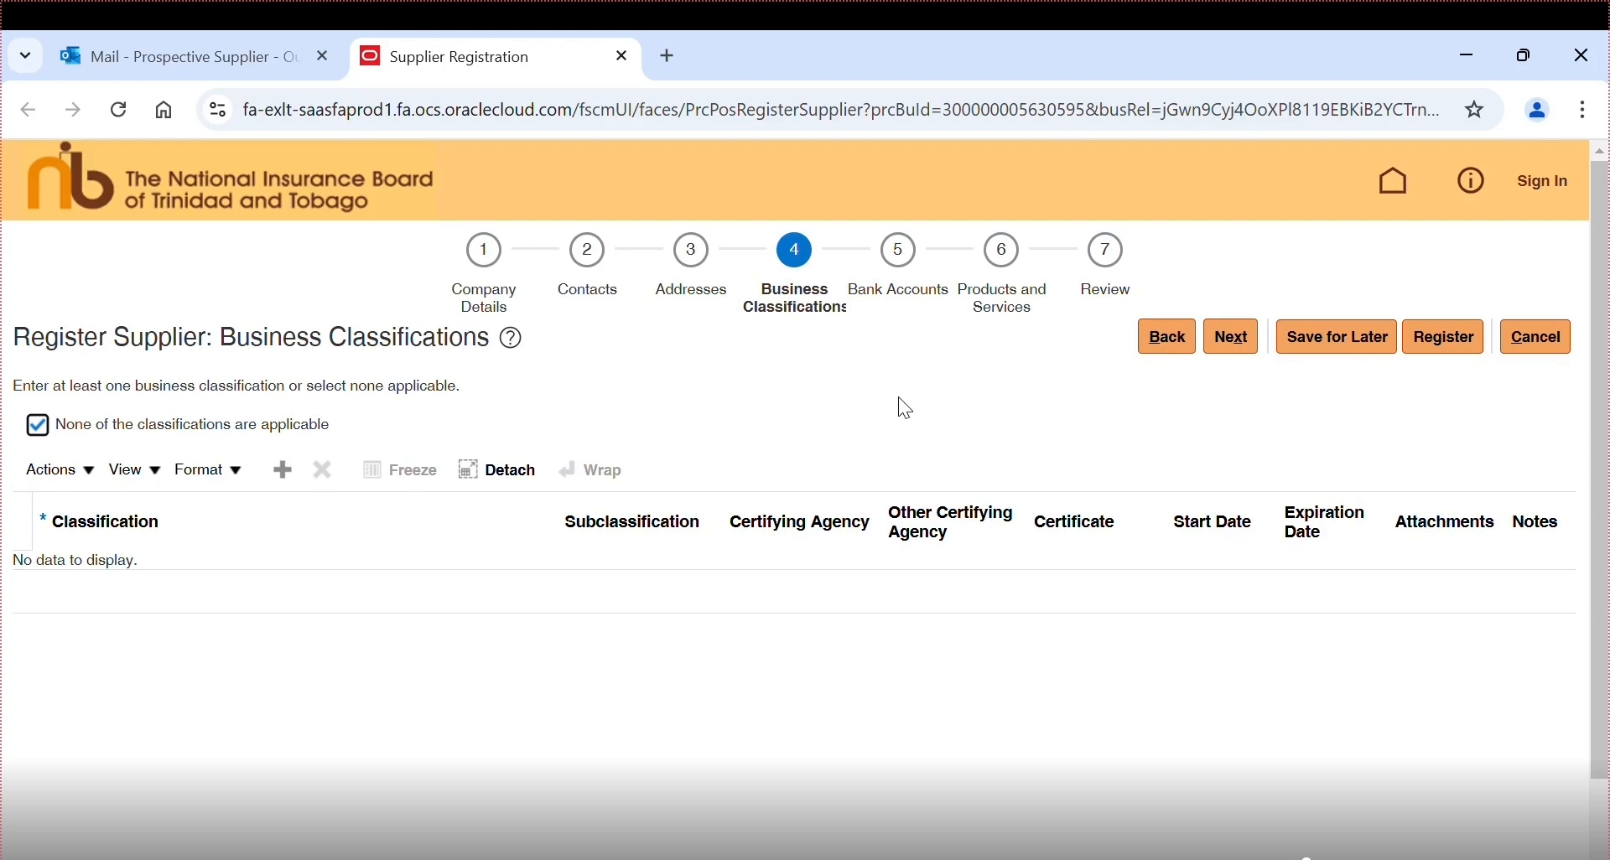
left_click(1225, 334)
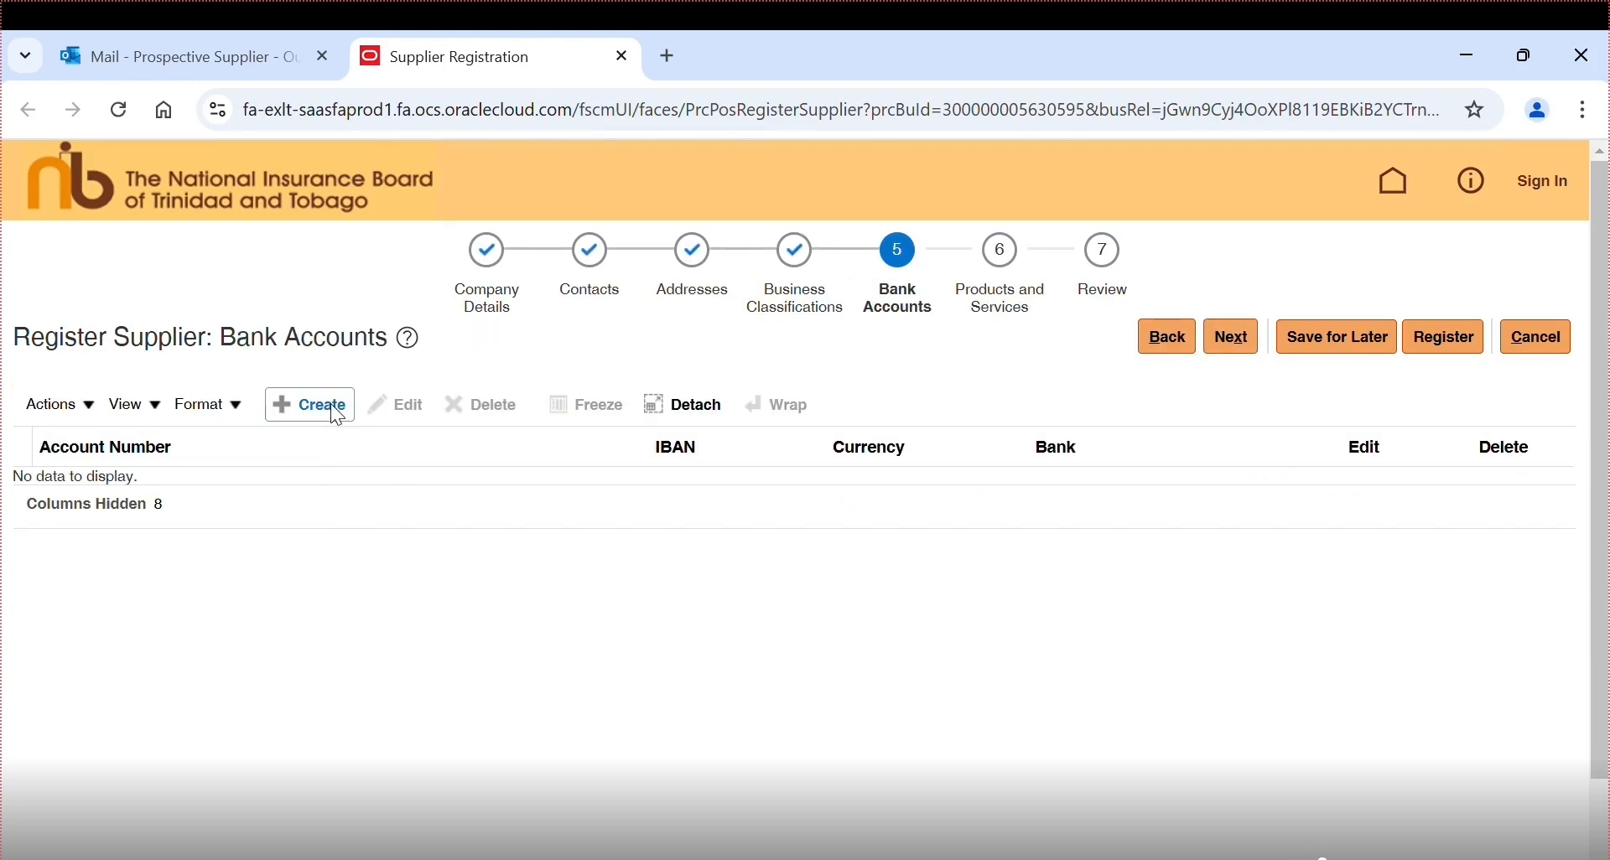
- Start a new bank account in Trinidad and Tobago at First Citizens Bank Ltd, FCB - BARATARIA branch
left_click(290, 406)
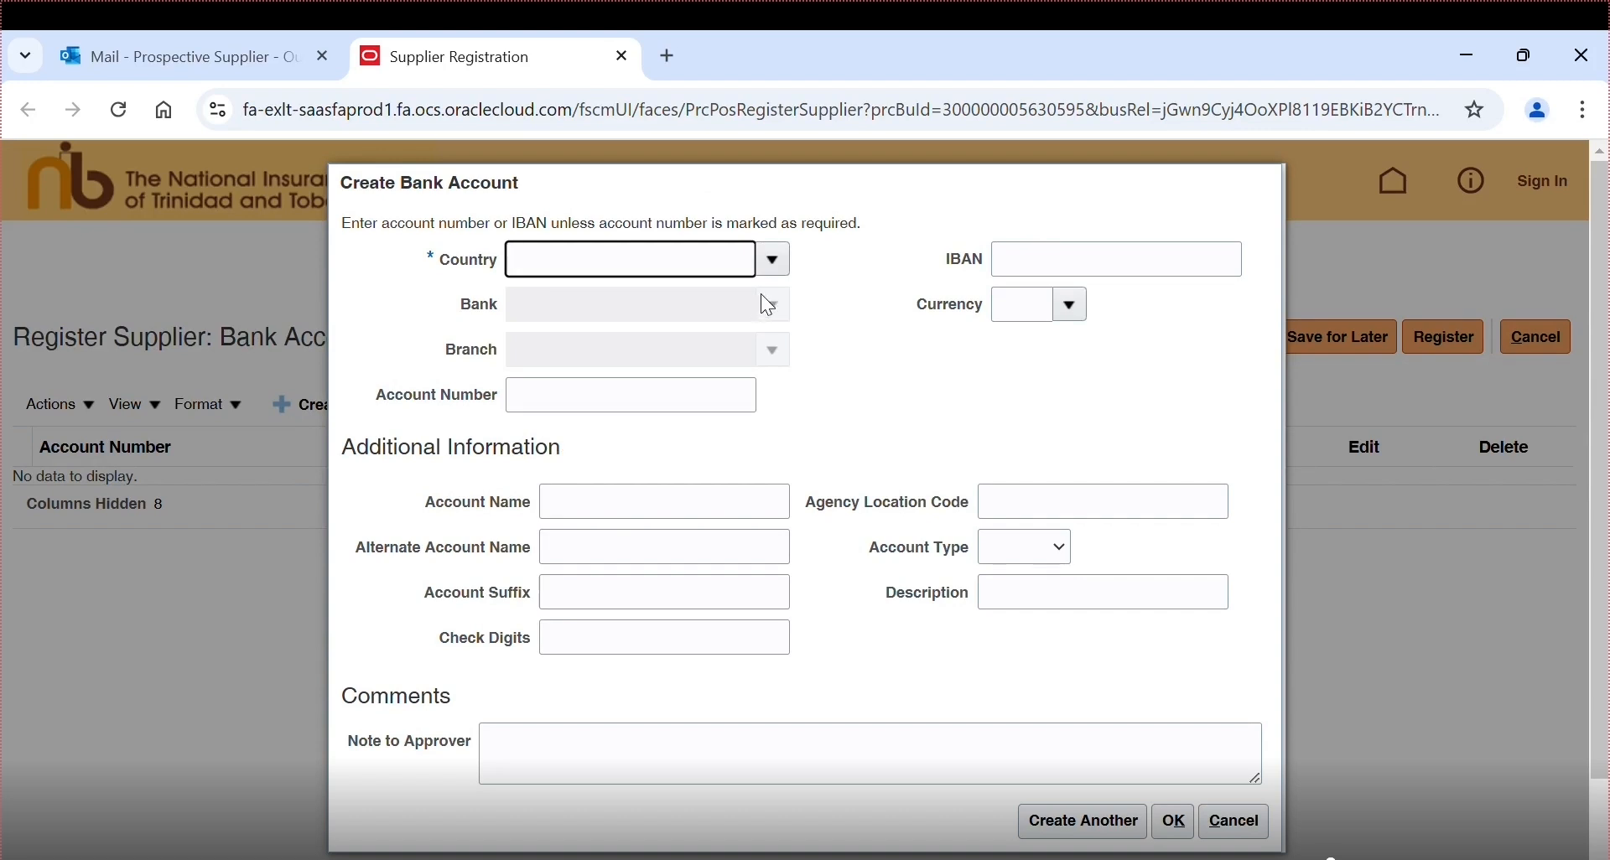
type("trin")
left_click(603, 299)
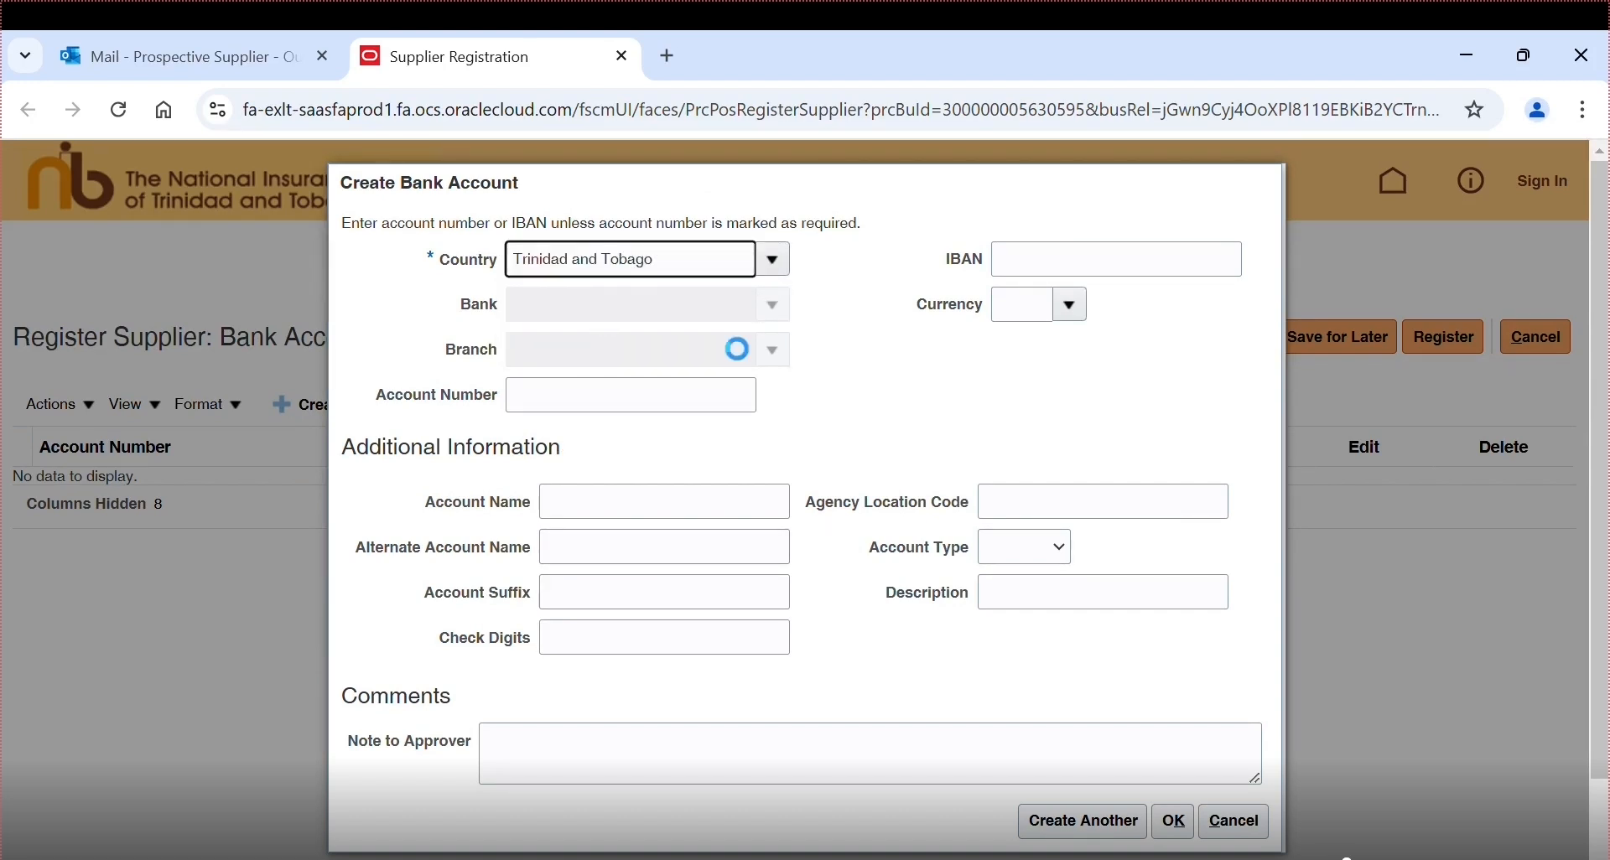
left_click(778, 304)
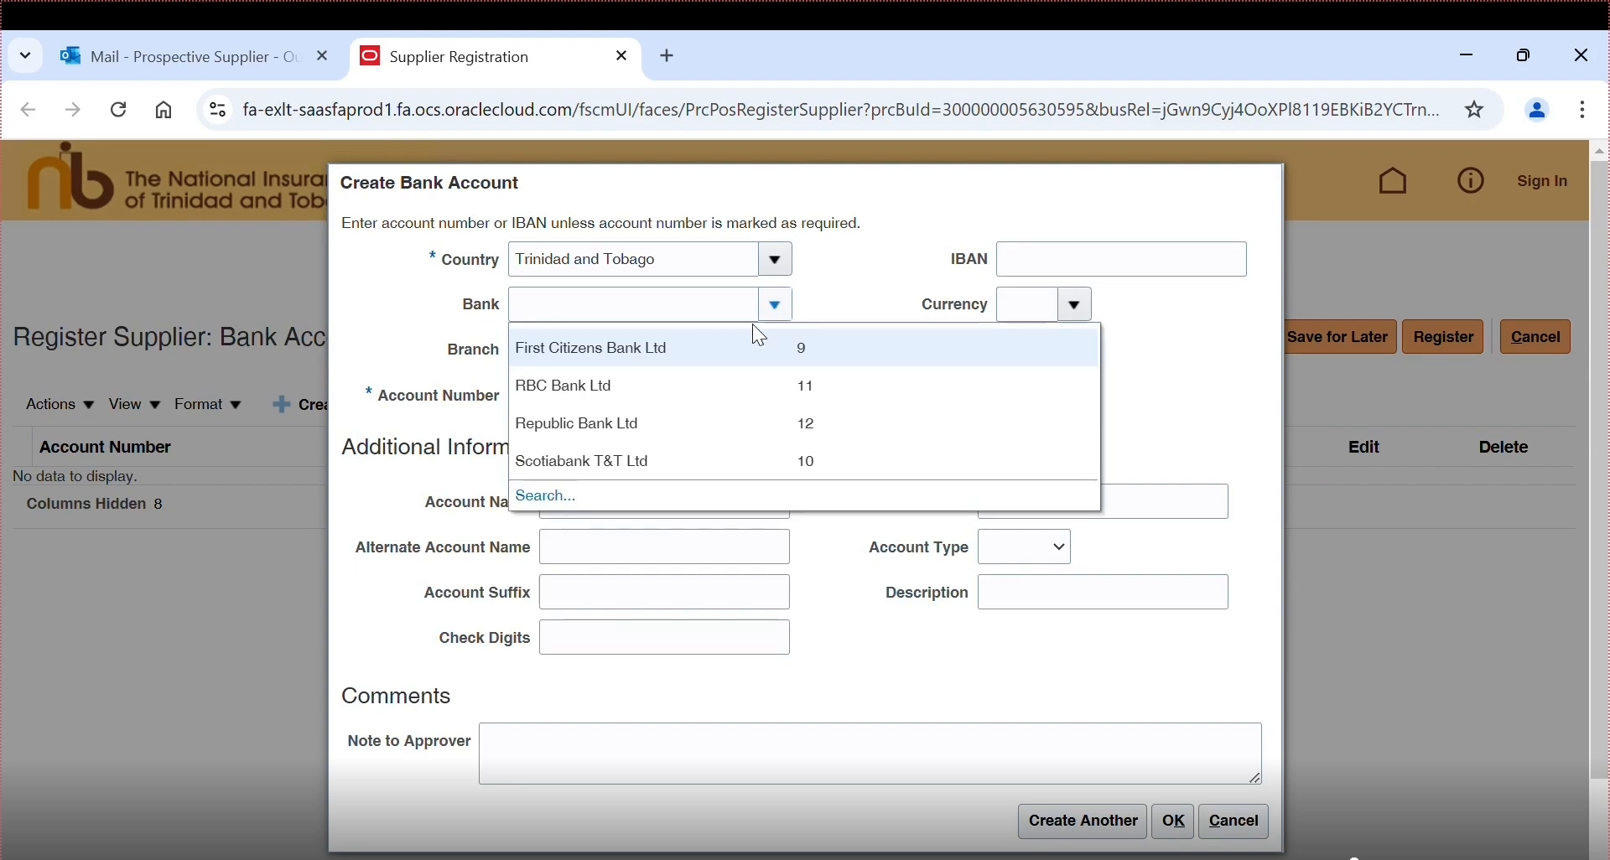
left_click(726, 347)
left_click(772, 356)
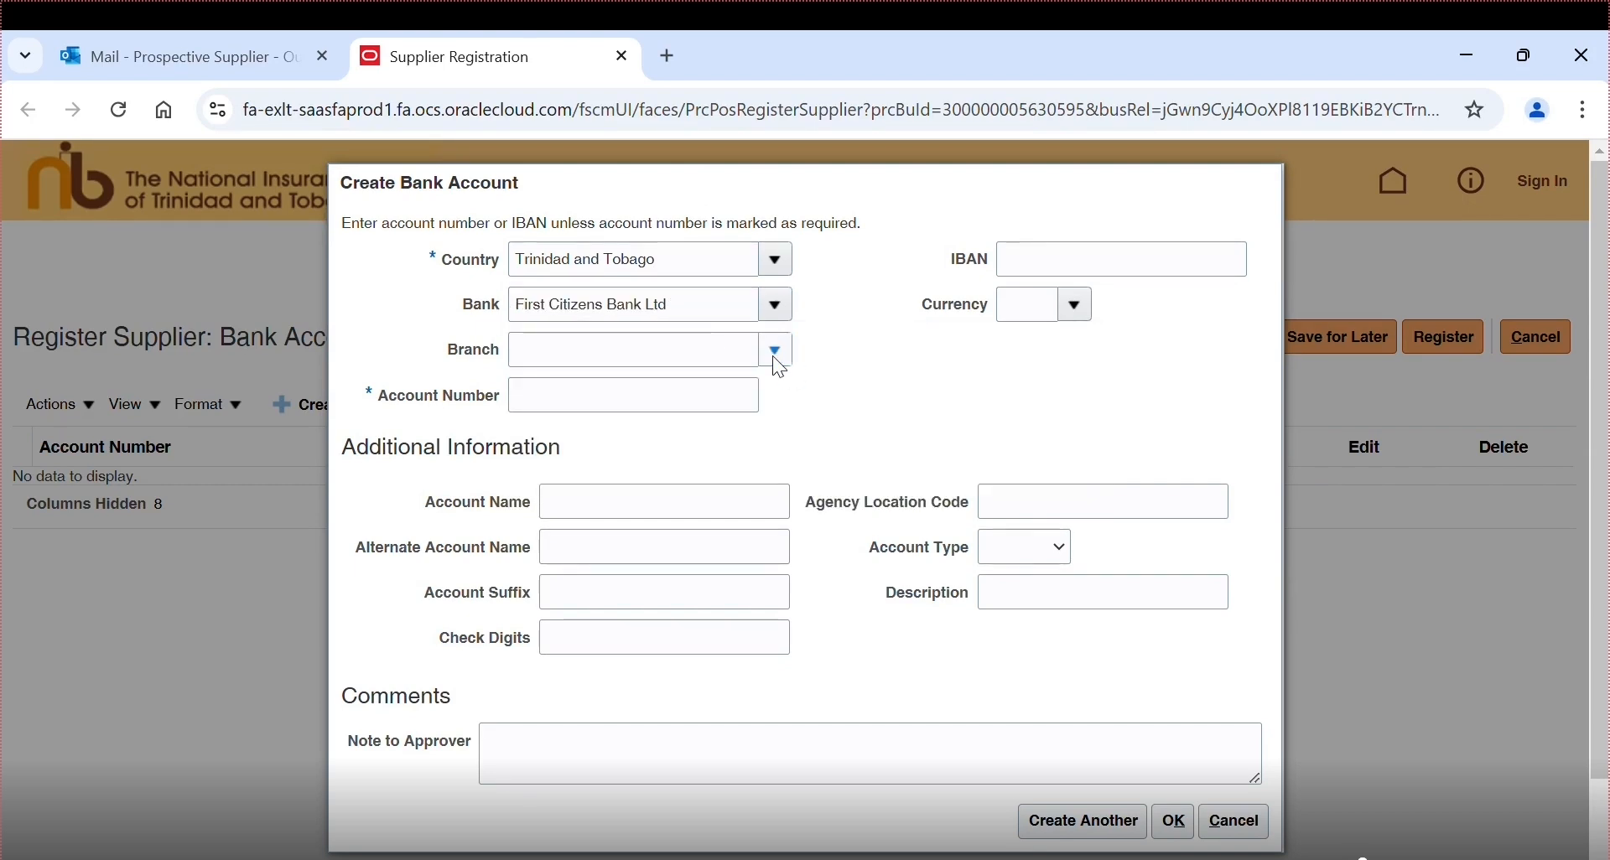
left_click(613, 517)
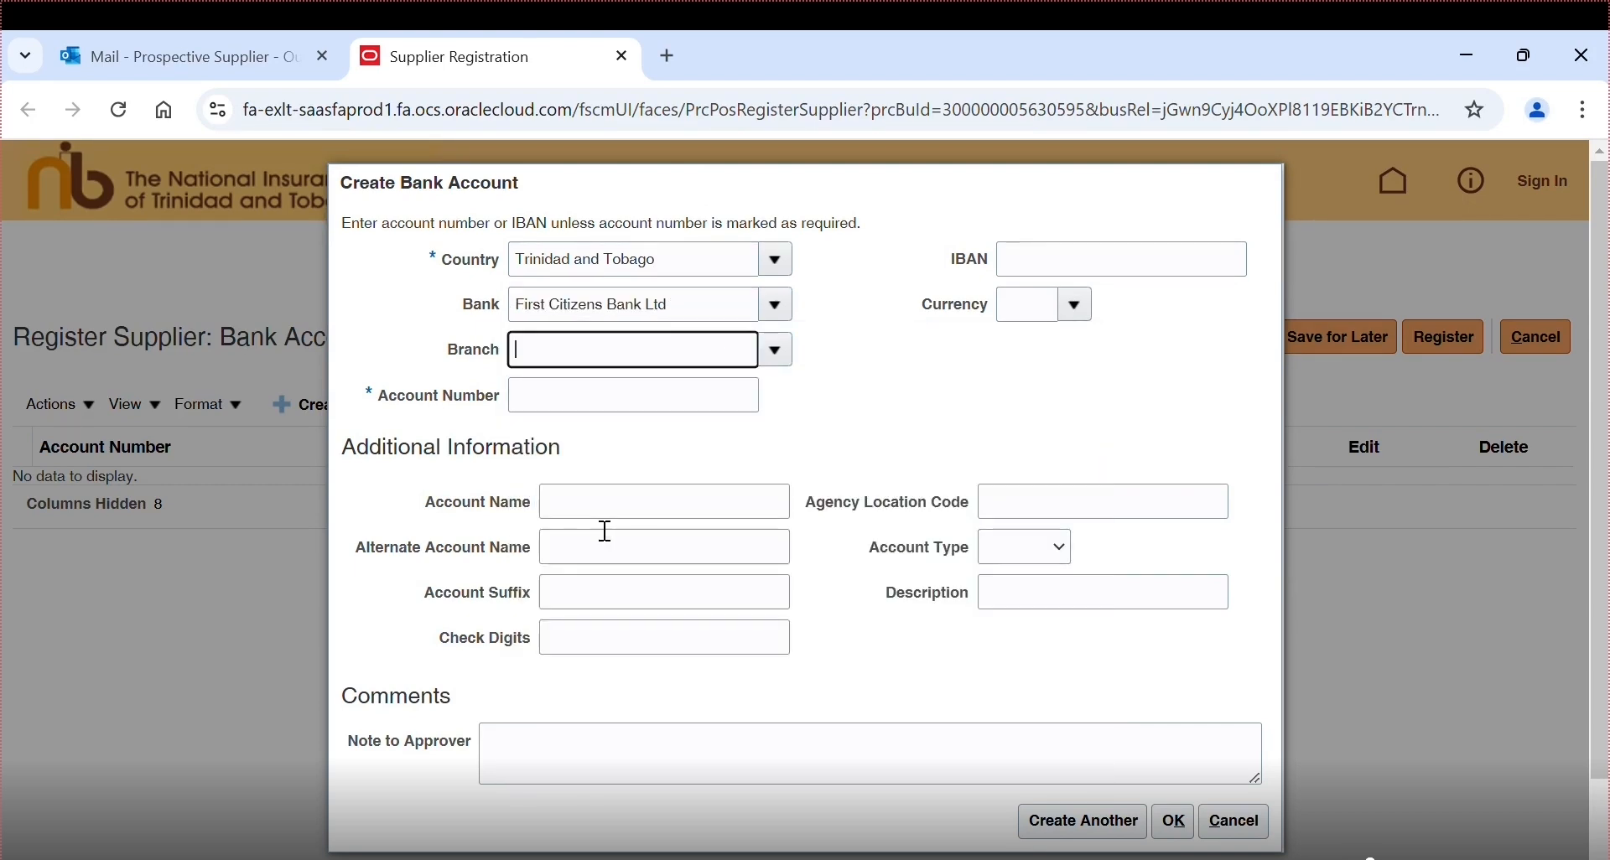
- Enter the account number, name it 'Receivables Account', choose Savings type and TTD currency, and save
left_click(588, 413)
type("123")
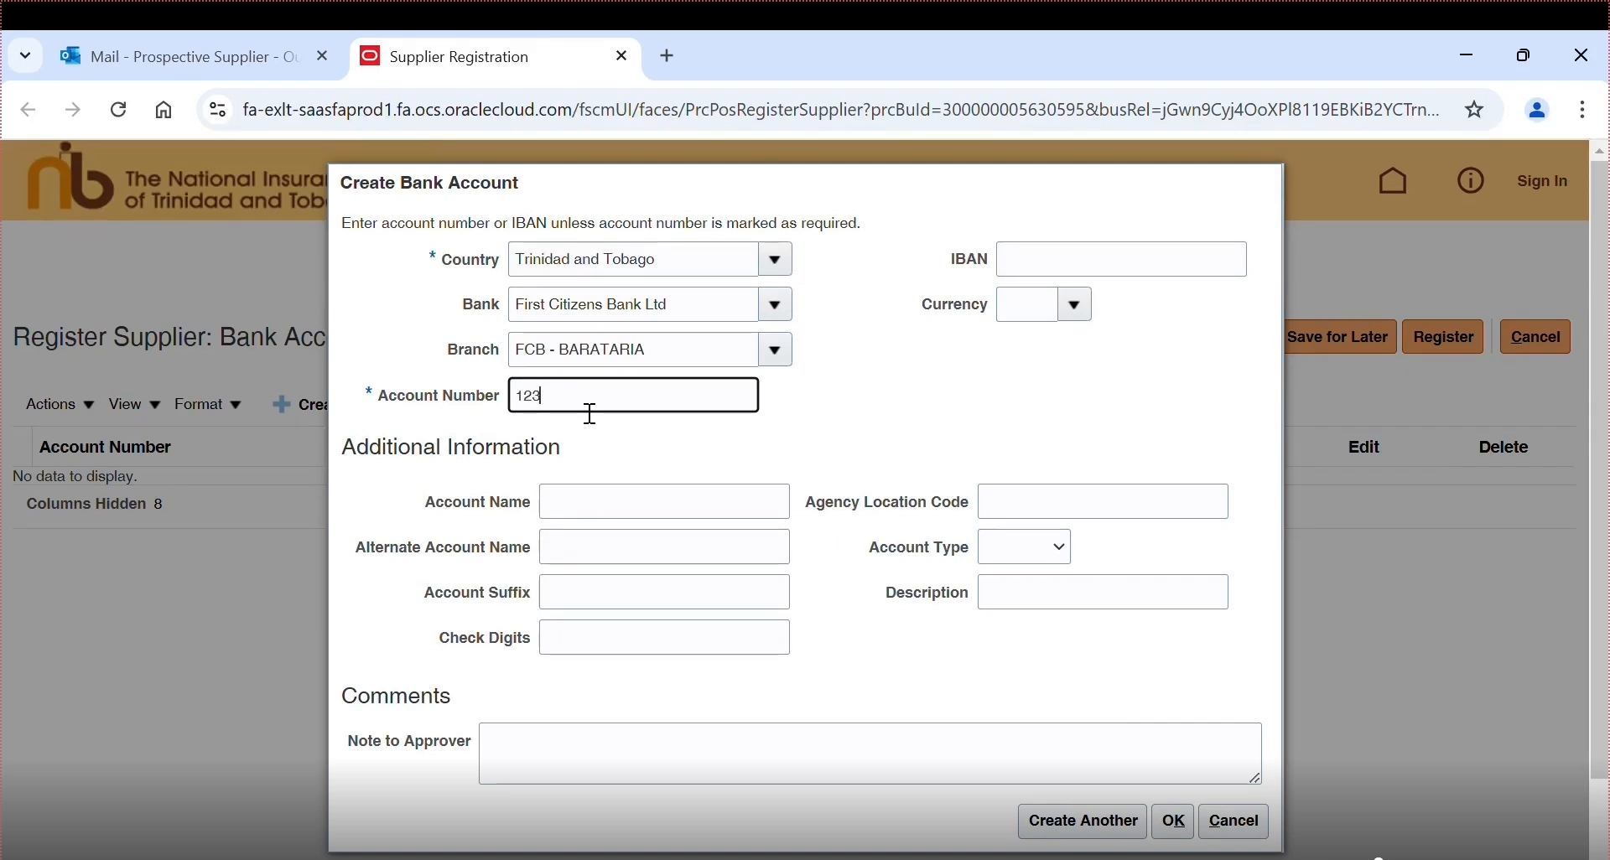
type("4567")
left_click(591, 521)
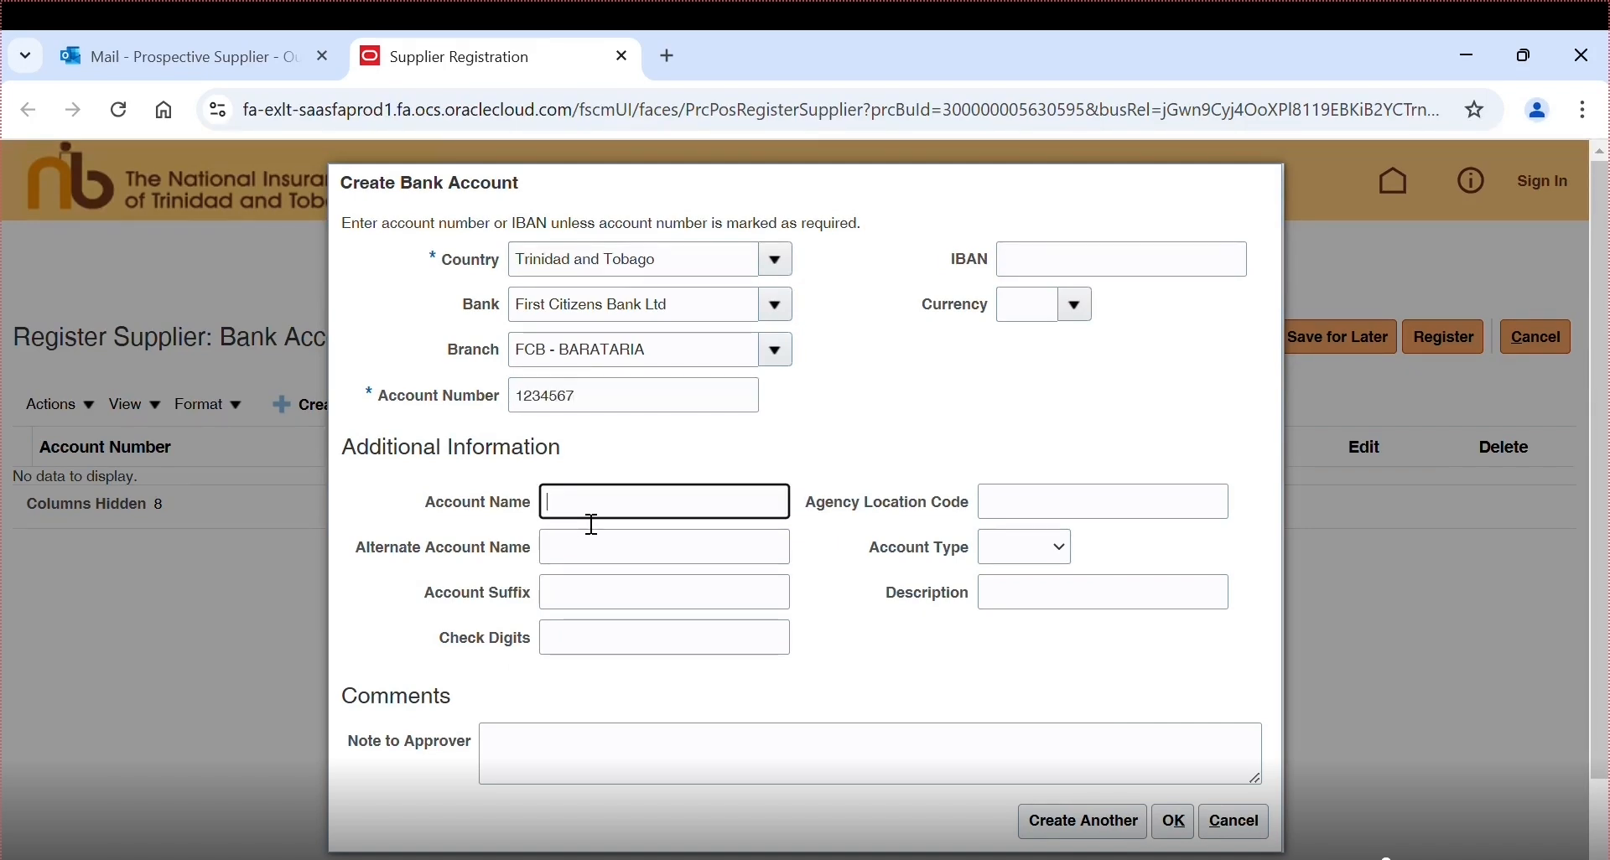
type("Receivables Acco")
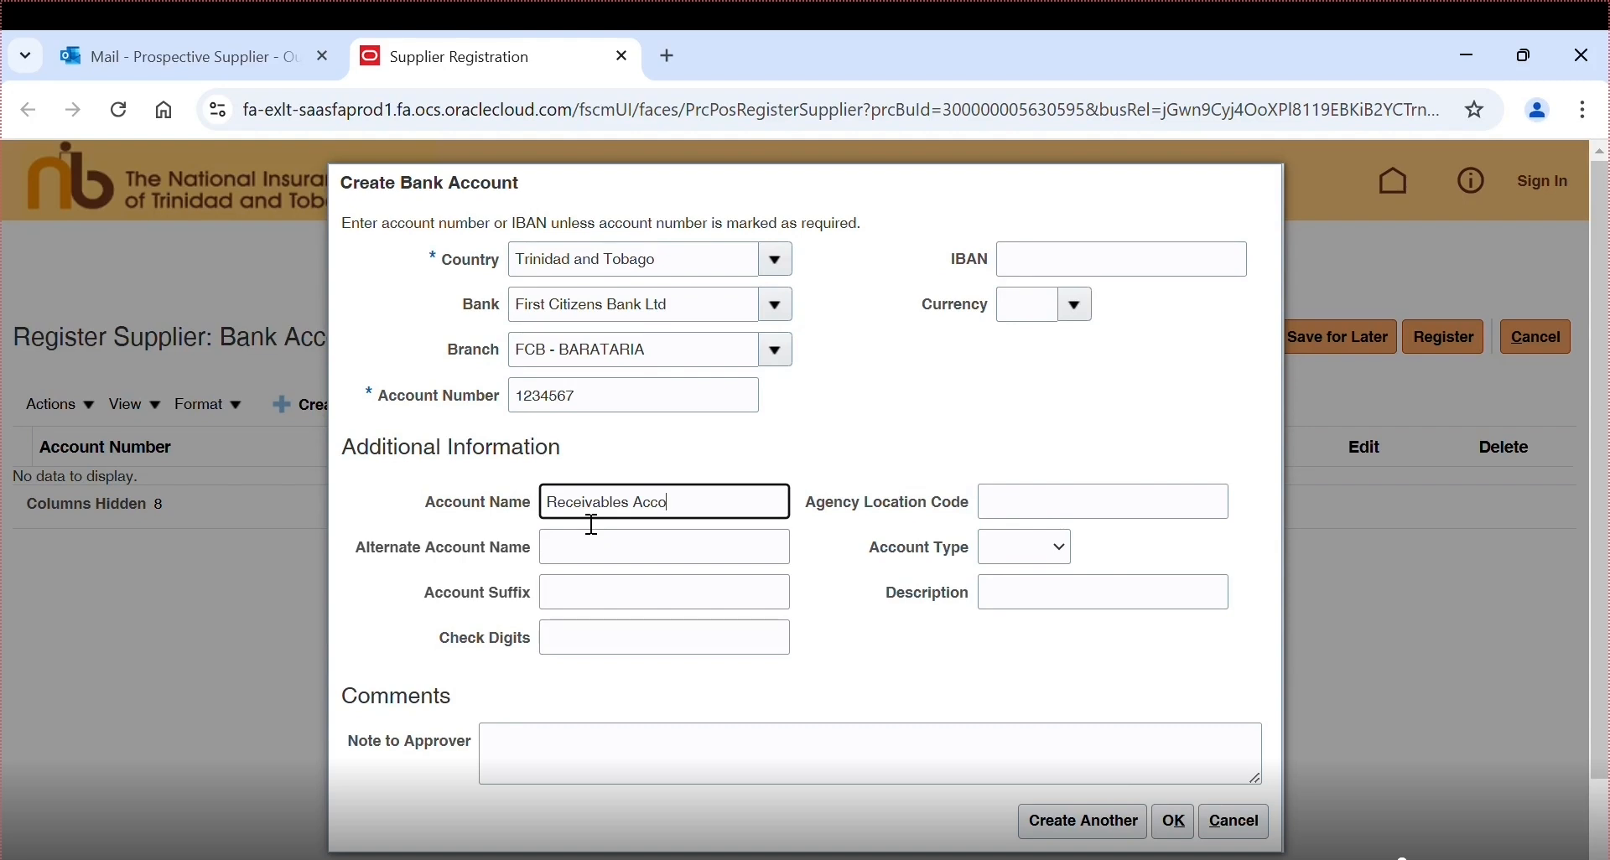
type("unt")
left_click(1059, 554)
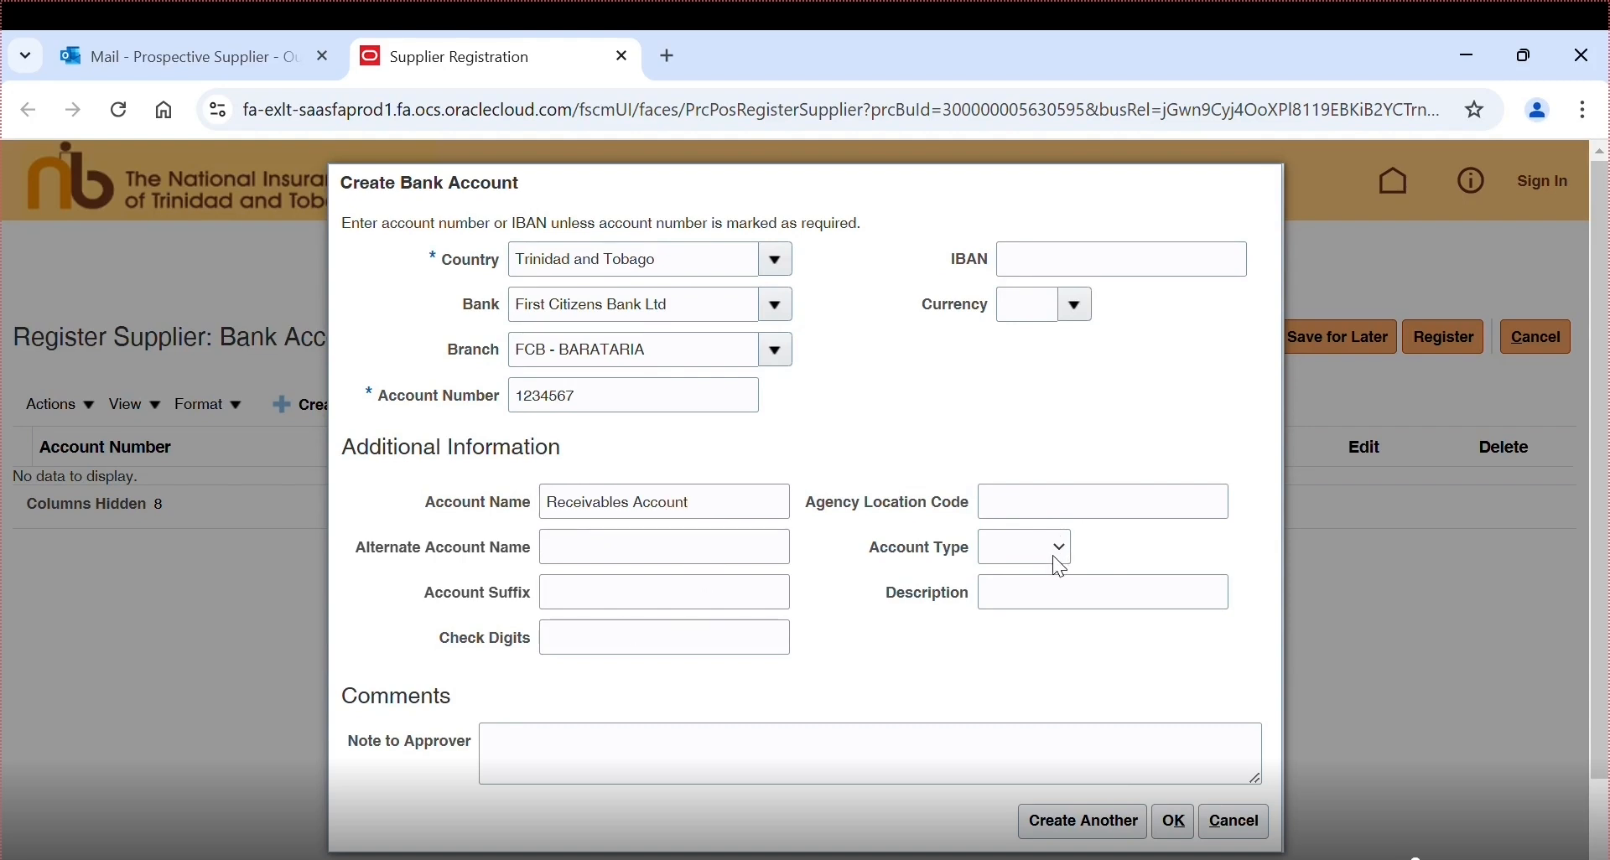
left_click(1043, 640)
left_click(1074, 304)
left_click(1059, 352)
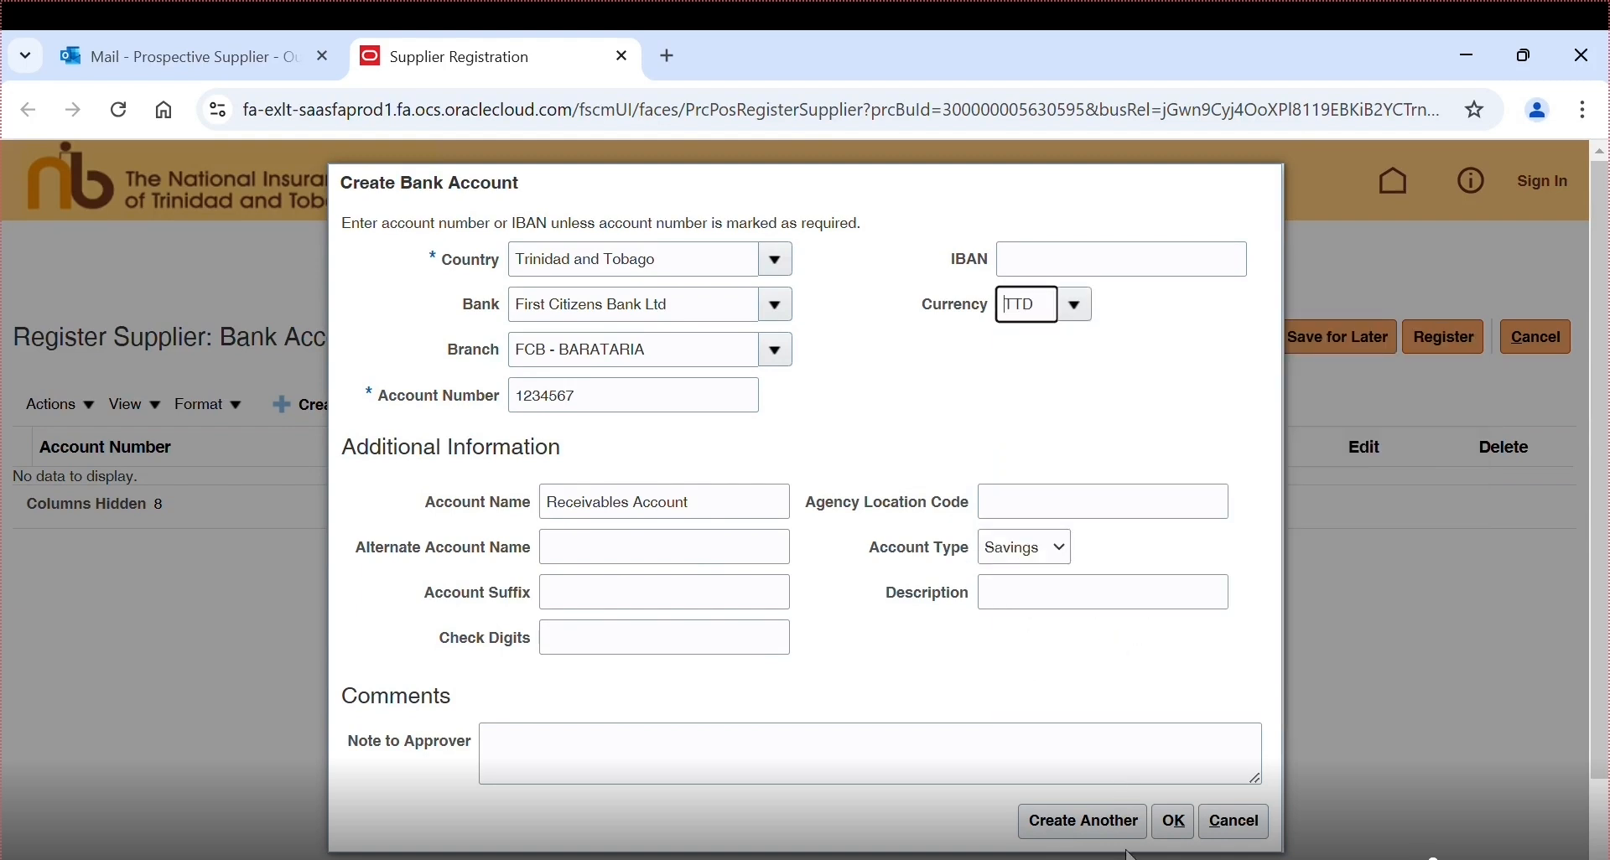
left_click(1172, 822)
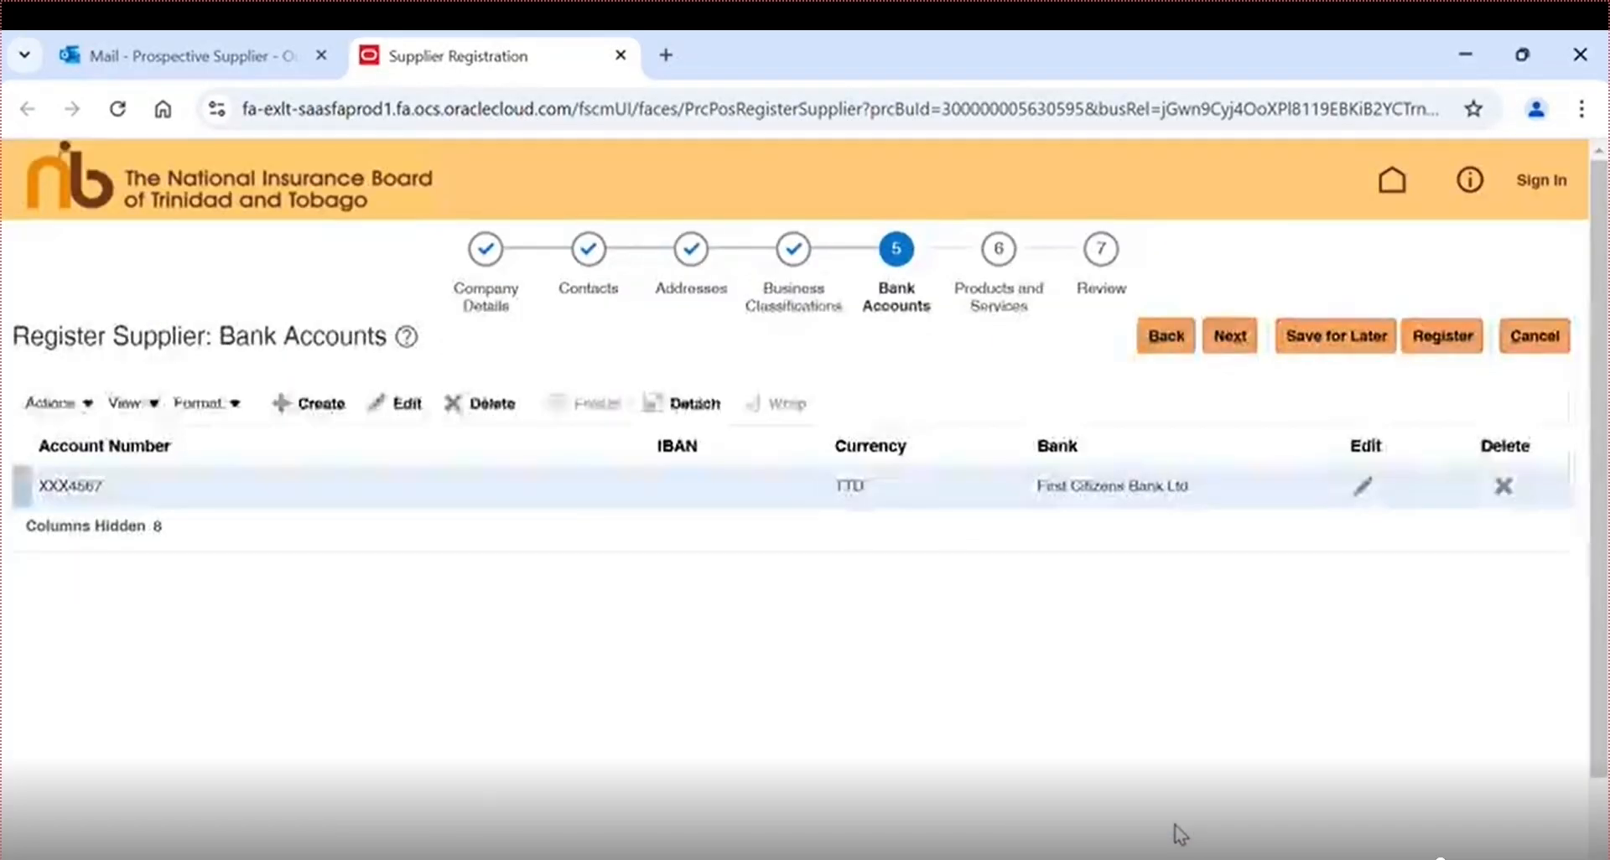
- Move on to Products and Services and add the General Supplies category
left_click(1229, 338)
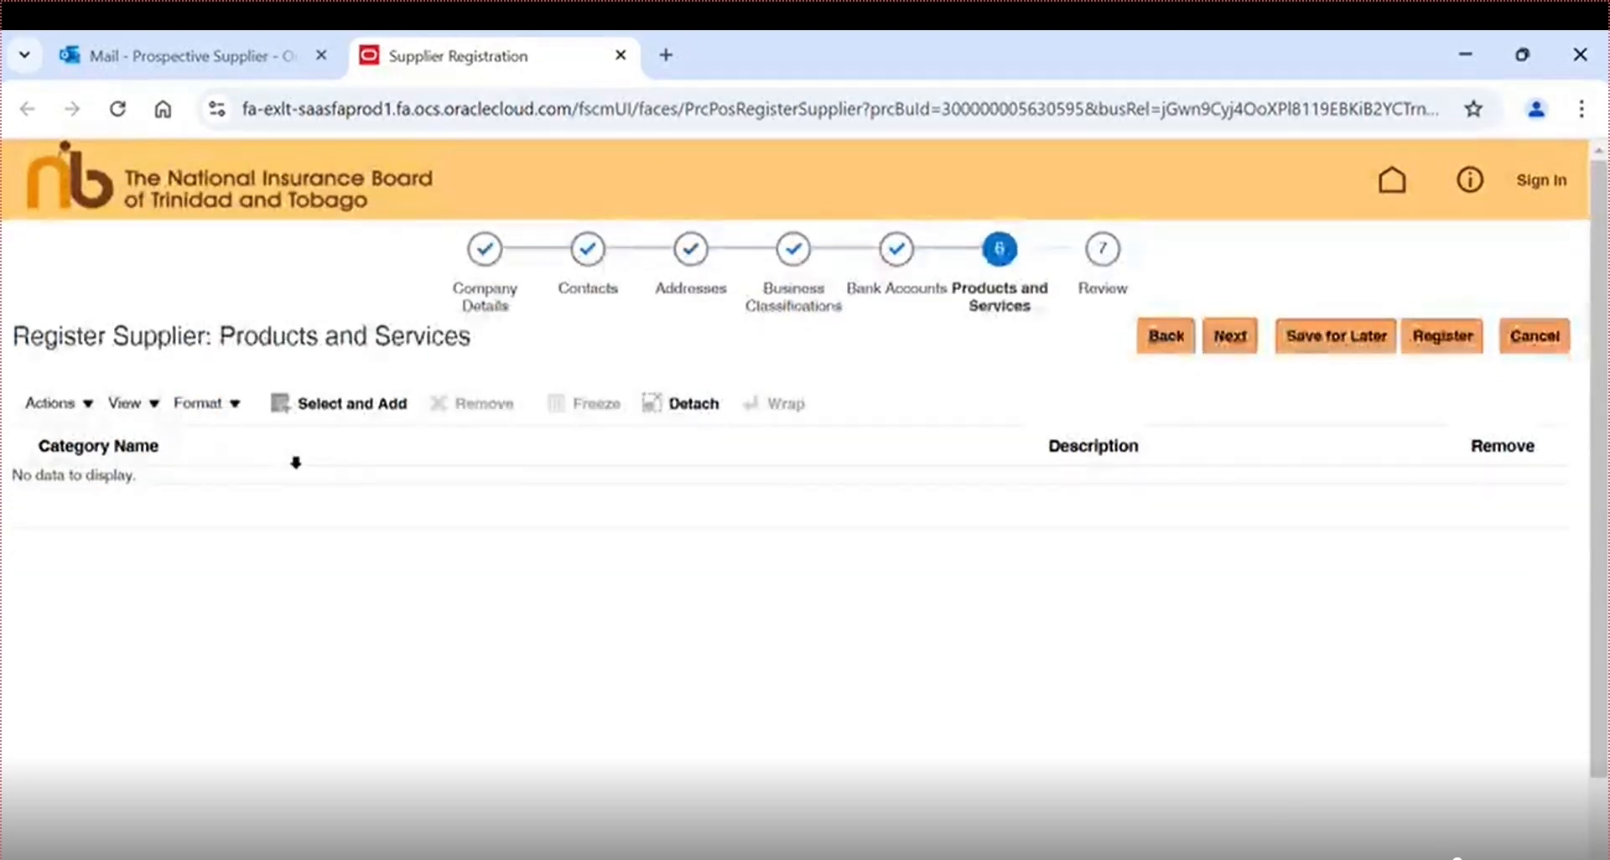
left_click(316, 424)
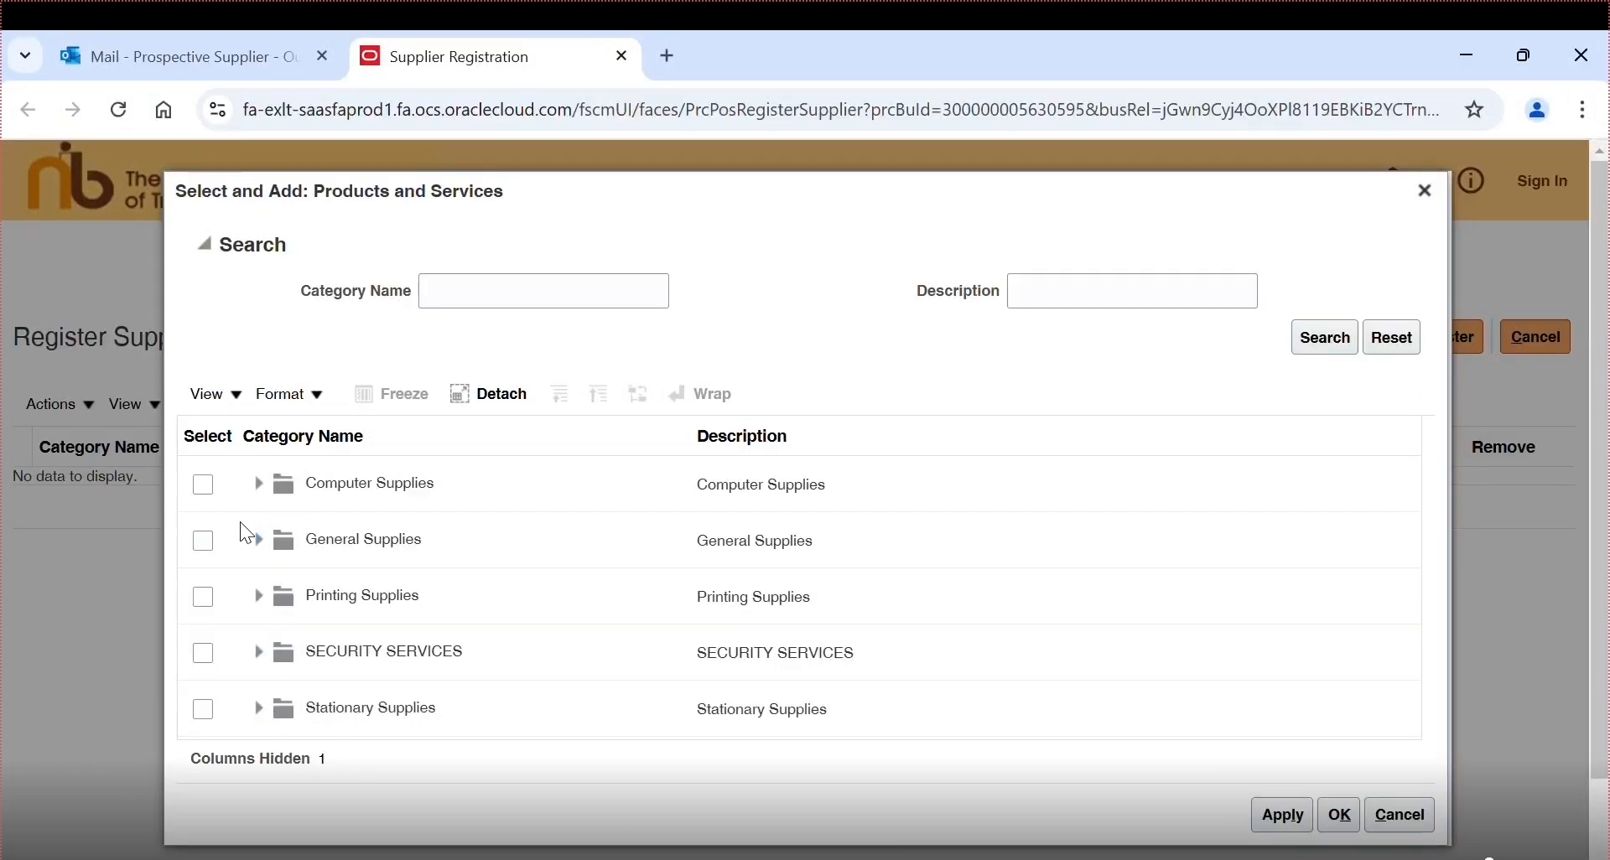
left_click(202, 540)
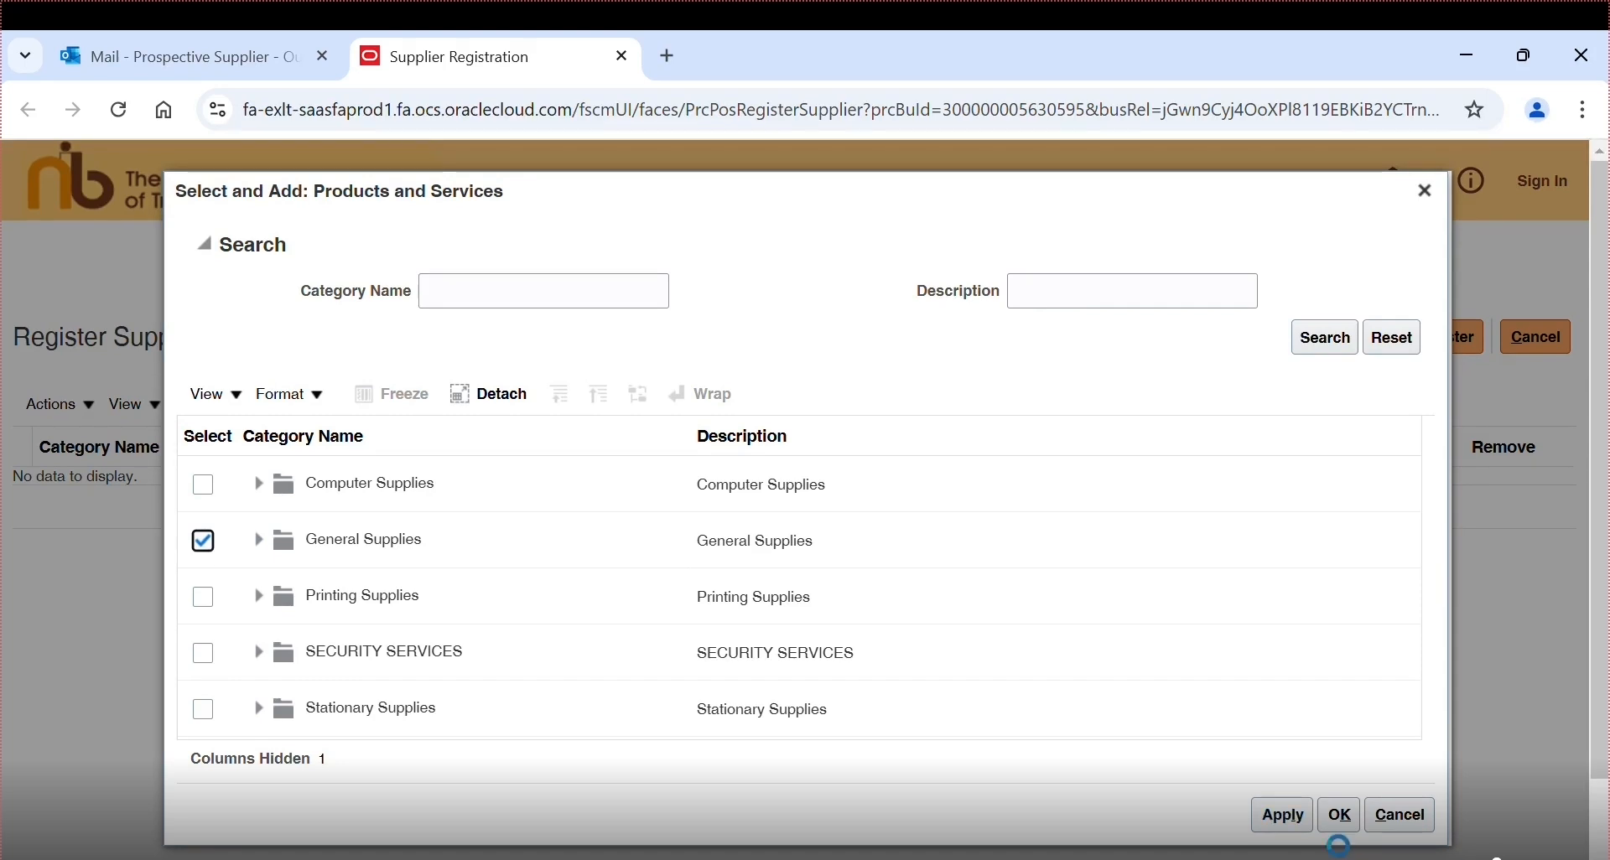
left_click(1339, 814)
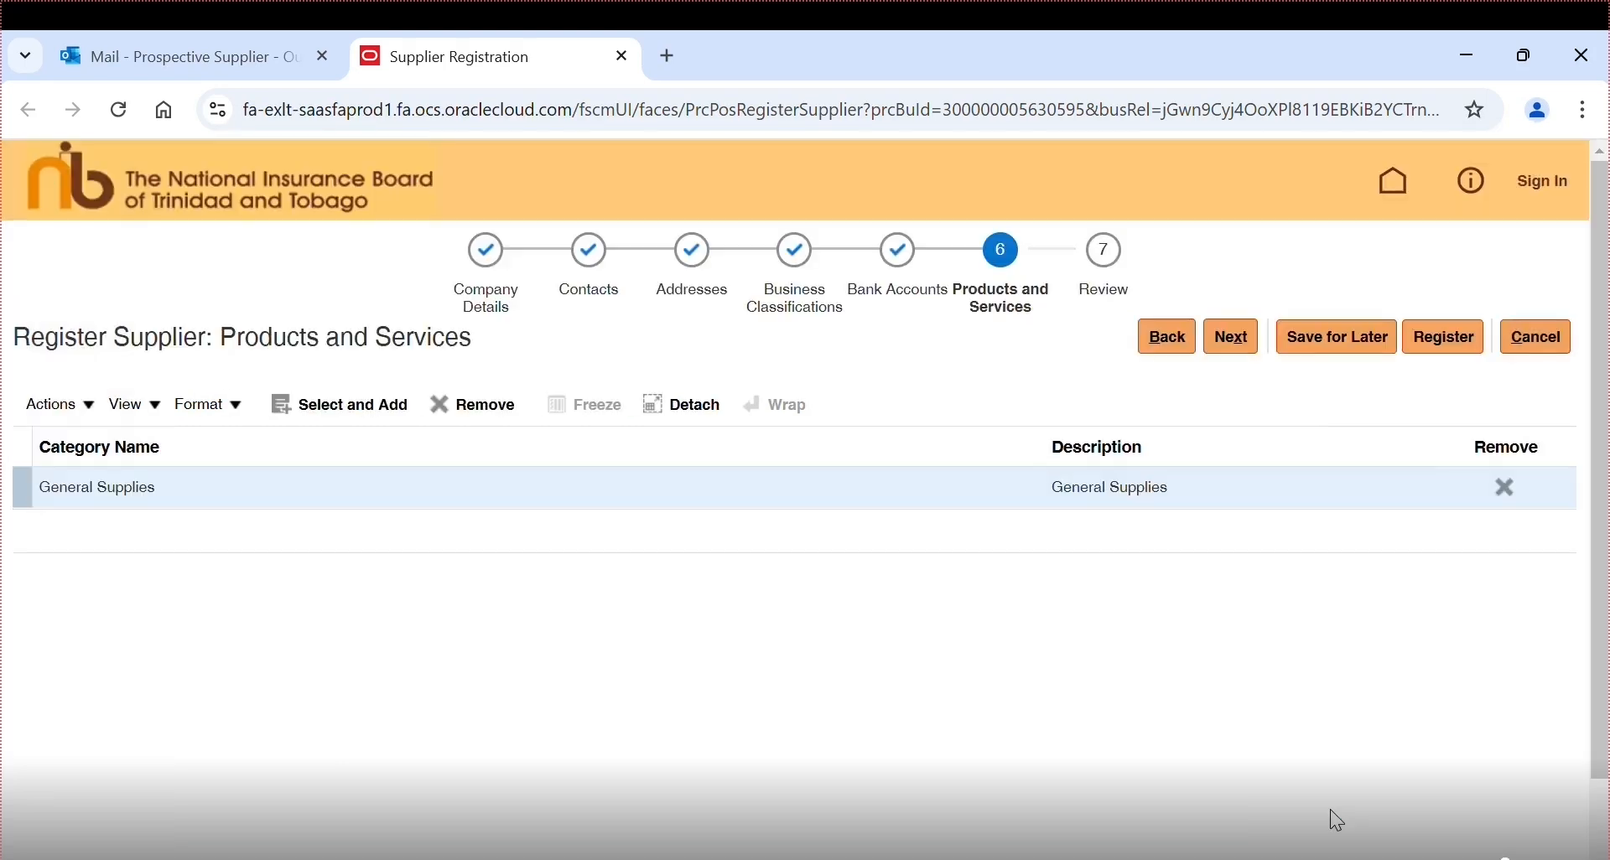
- Go to step 7 Review, scroll the registration summary, and dismiss the submission confirmation
left_click(1110, 265)
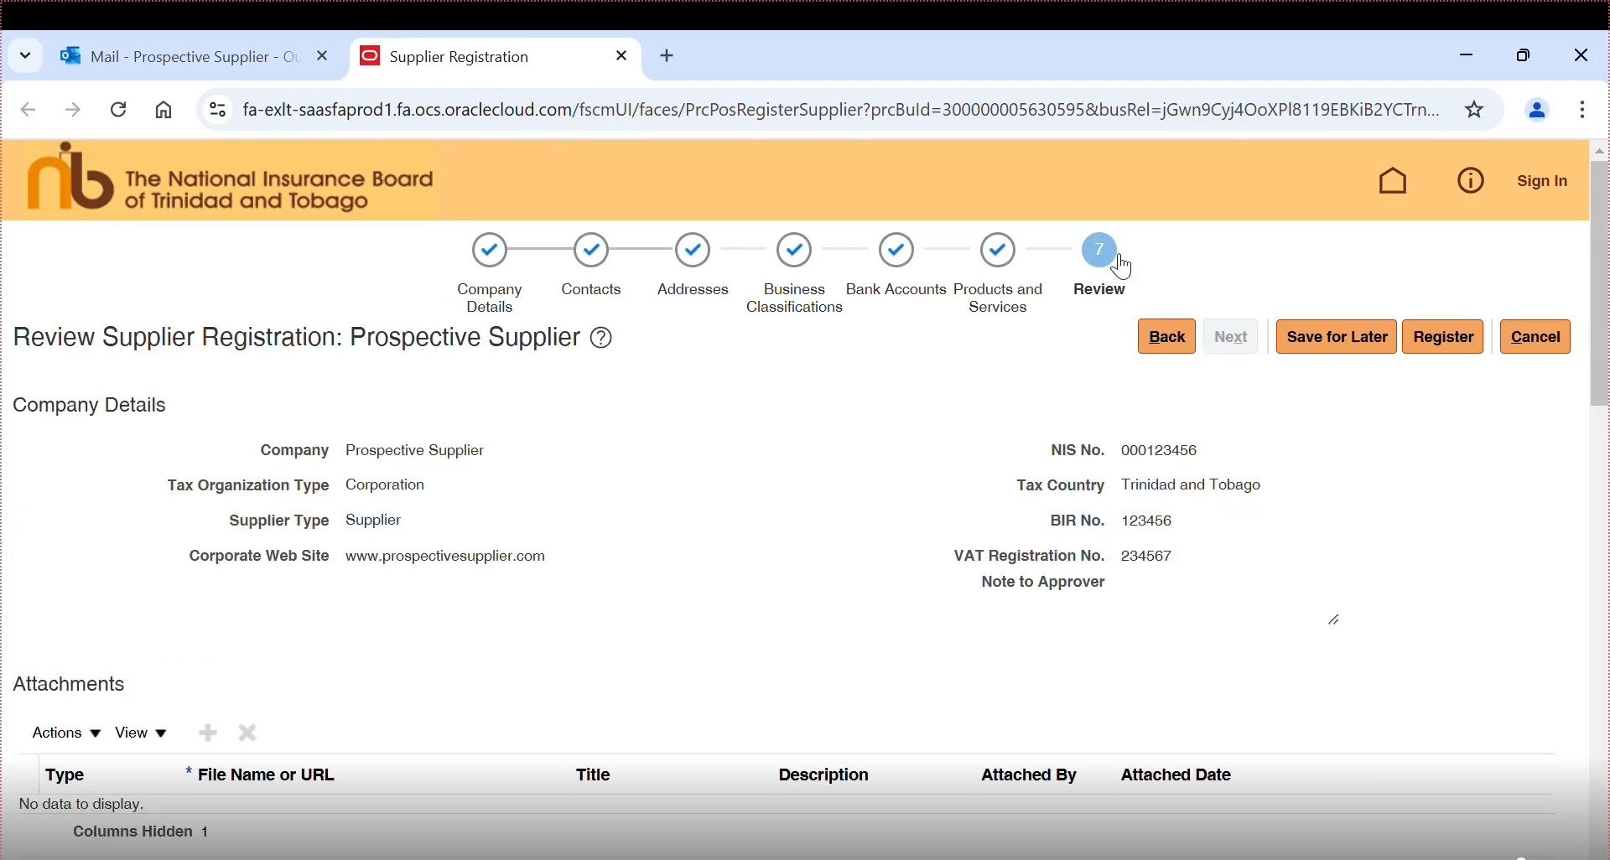
mouse_move(1587, 350)
left_mouse_down()
mouse_move(1605, 793)
mouse_move(1601, 332)
left_mouse_up()
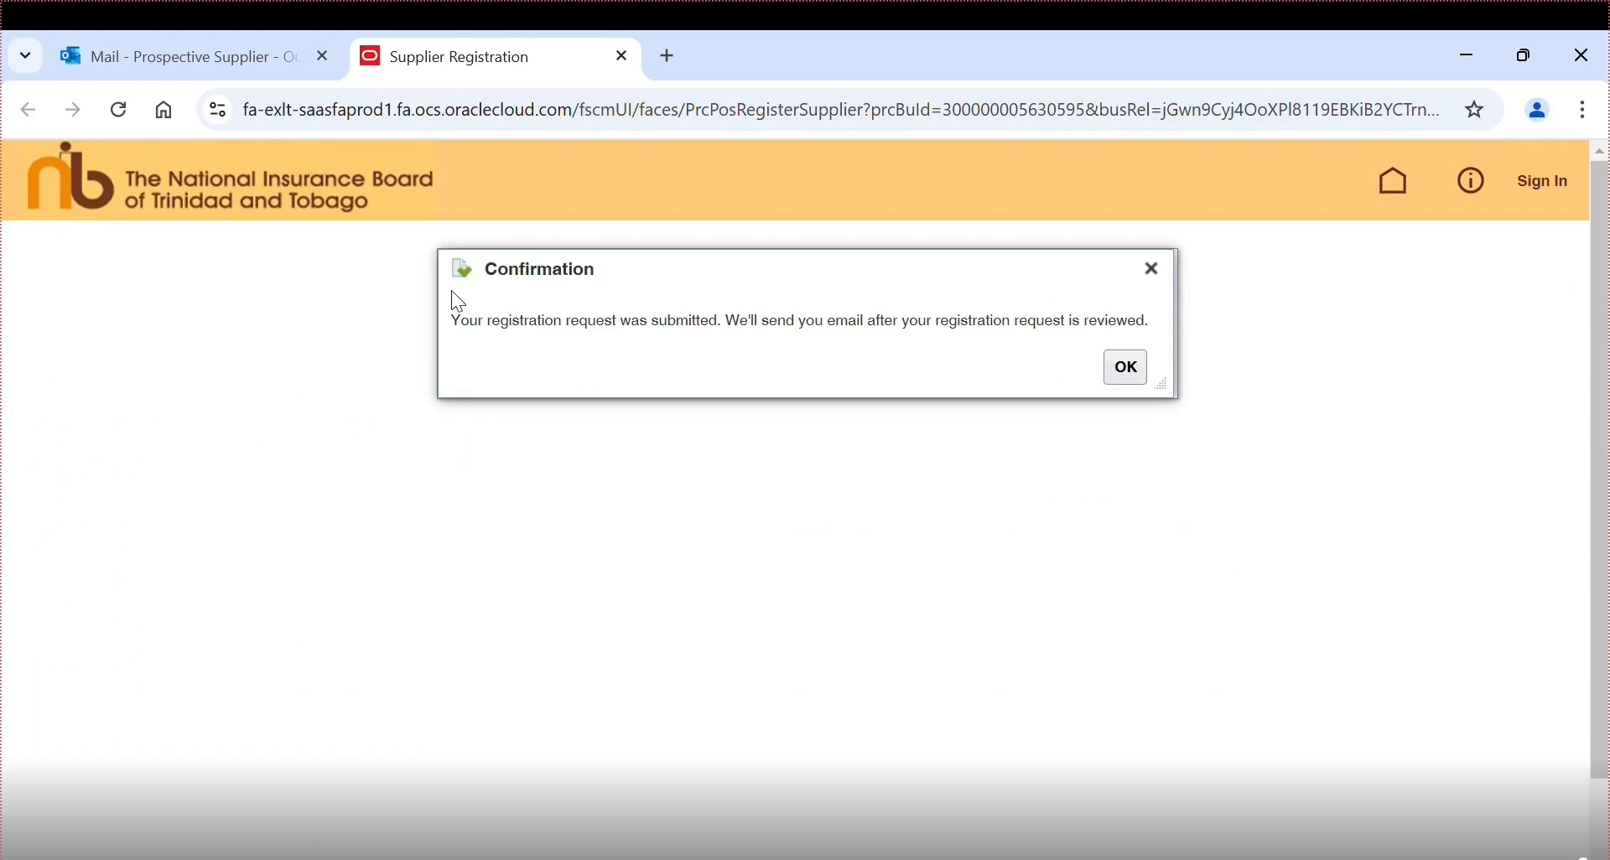
left_click(1113, 367)
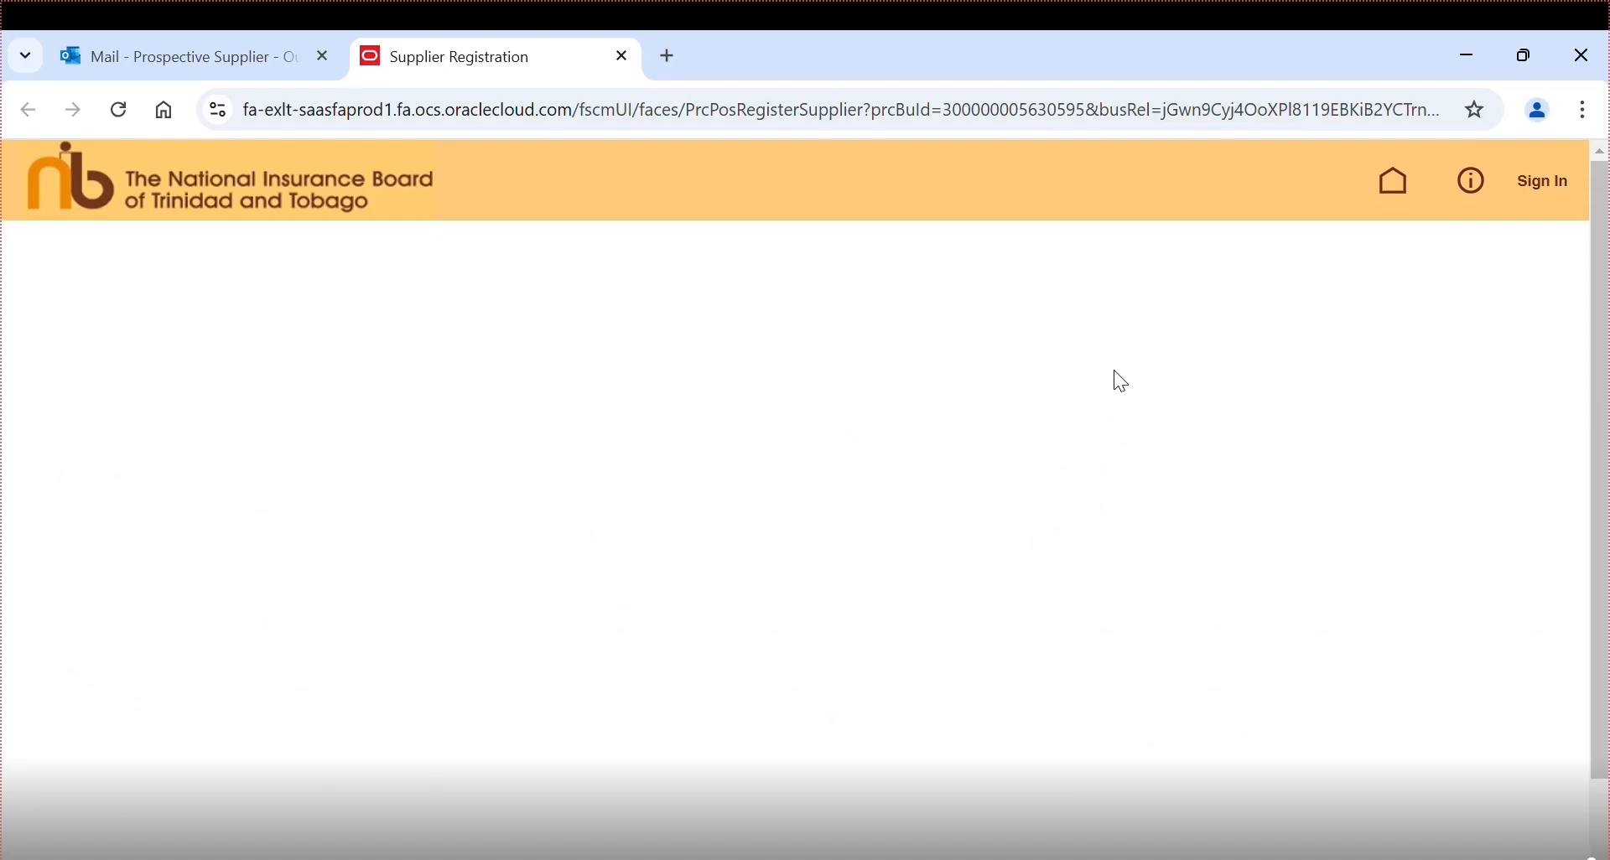